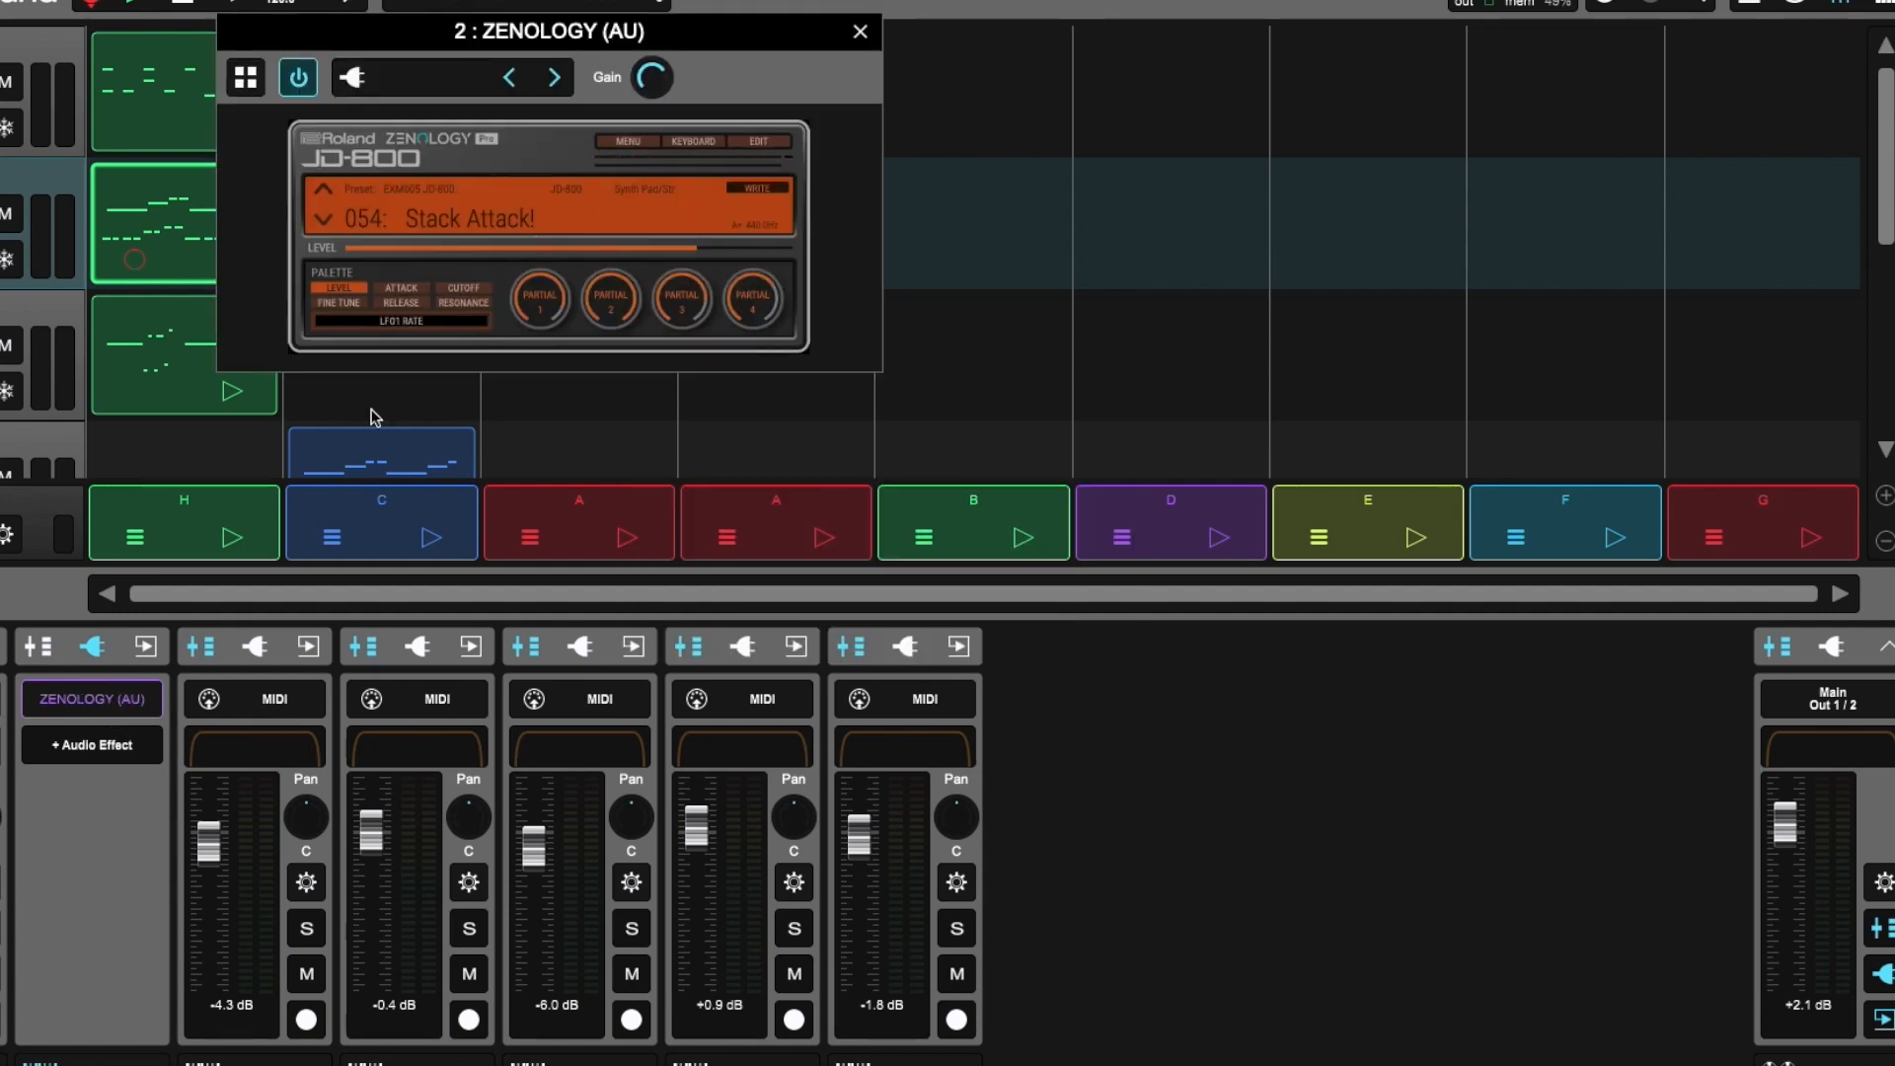
# - Open the JD-800's detailed edit view and reposition the plug-in window so the controls are accessible
pyautogui.click(759, 142)
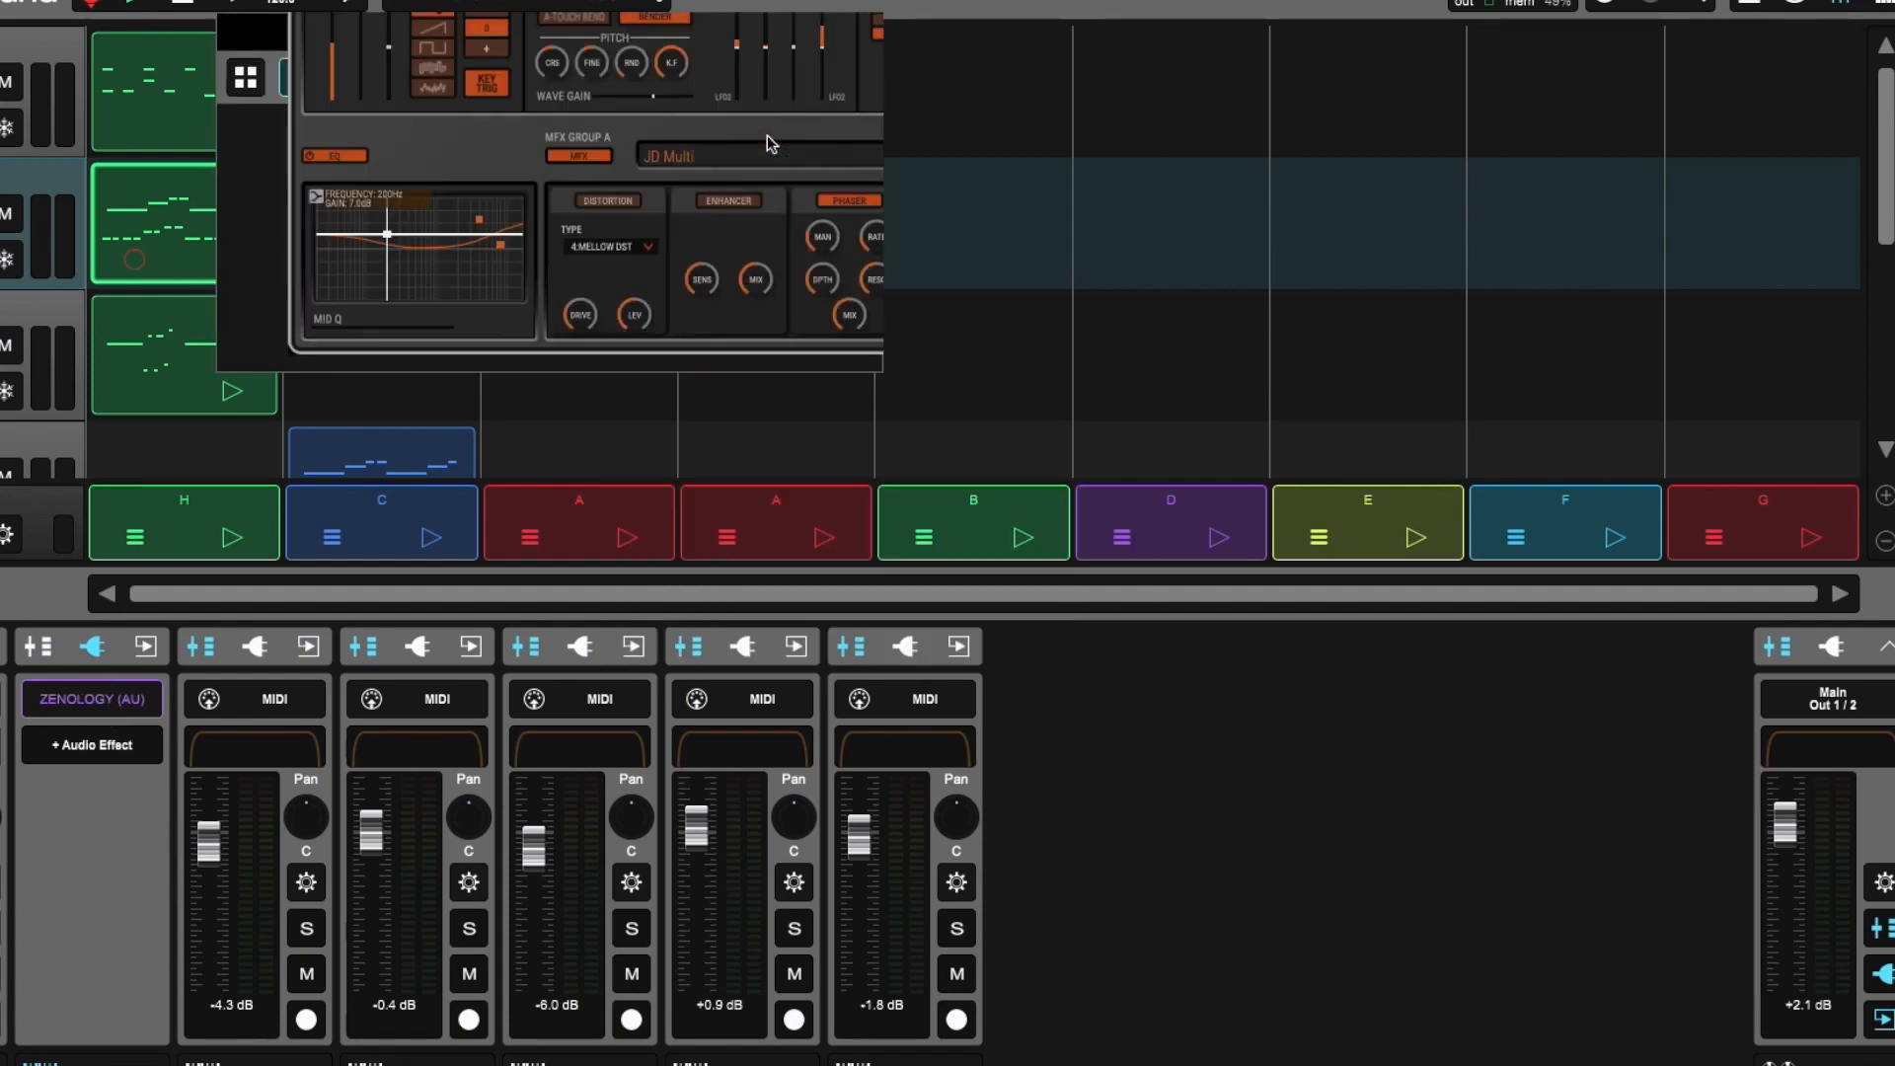
pyautogui.moveTo(957, 19); pyautogui.dragTo(910, 12)
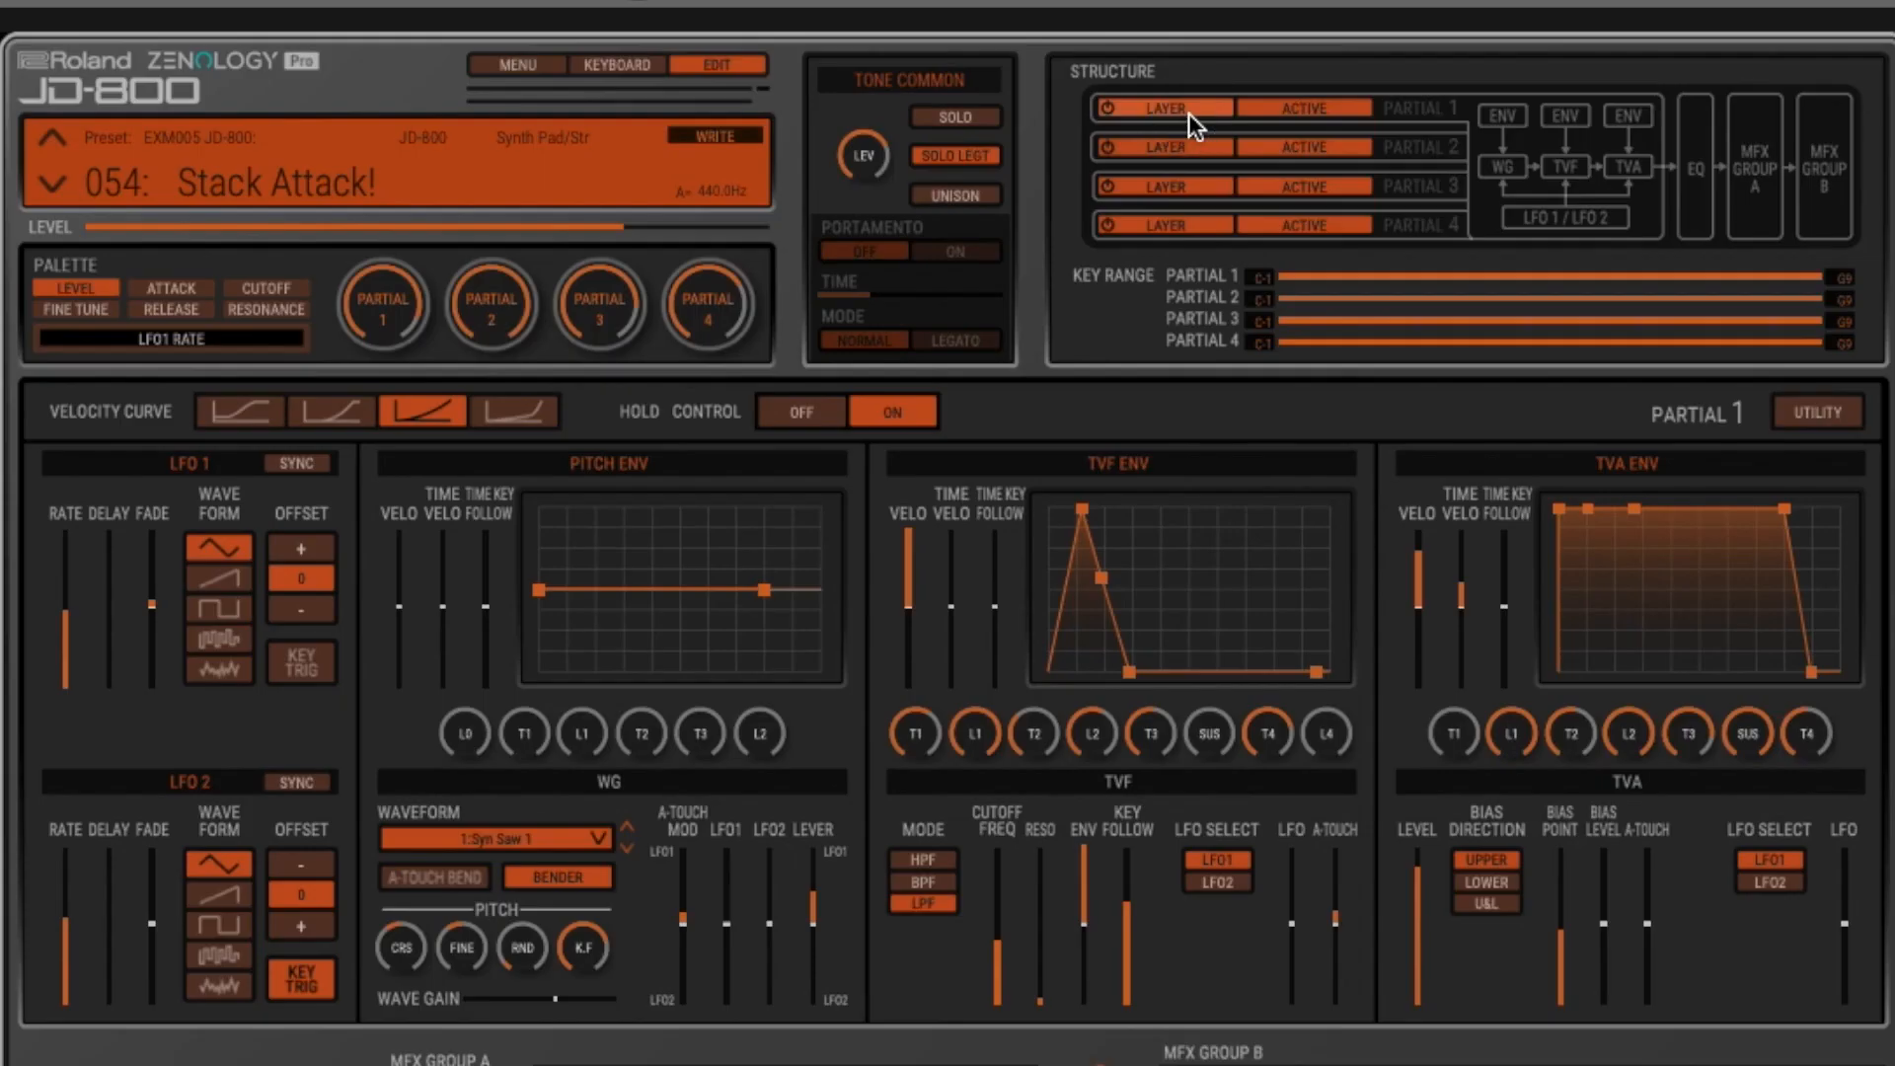
# - Switch off the layers of all four partials in the structure section
pyautogui.click(443, 136)
pyautogui.click(443, 172)
pyautogui.click(434, 218)
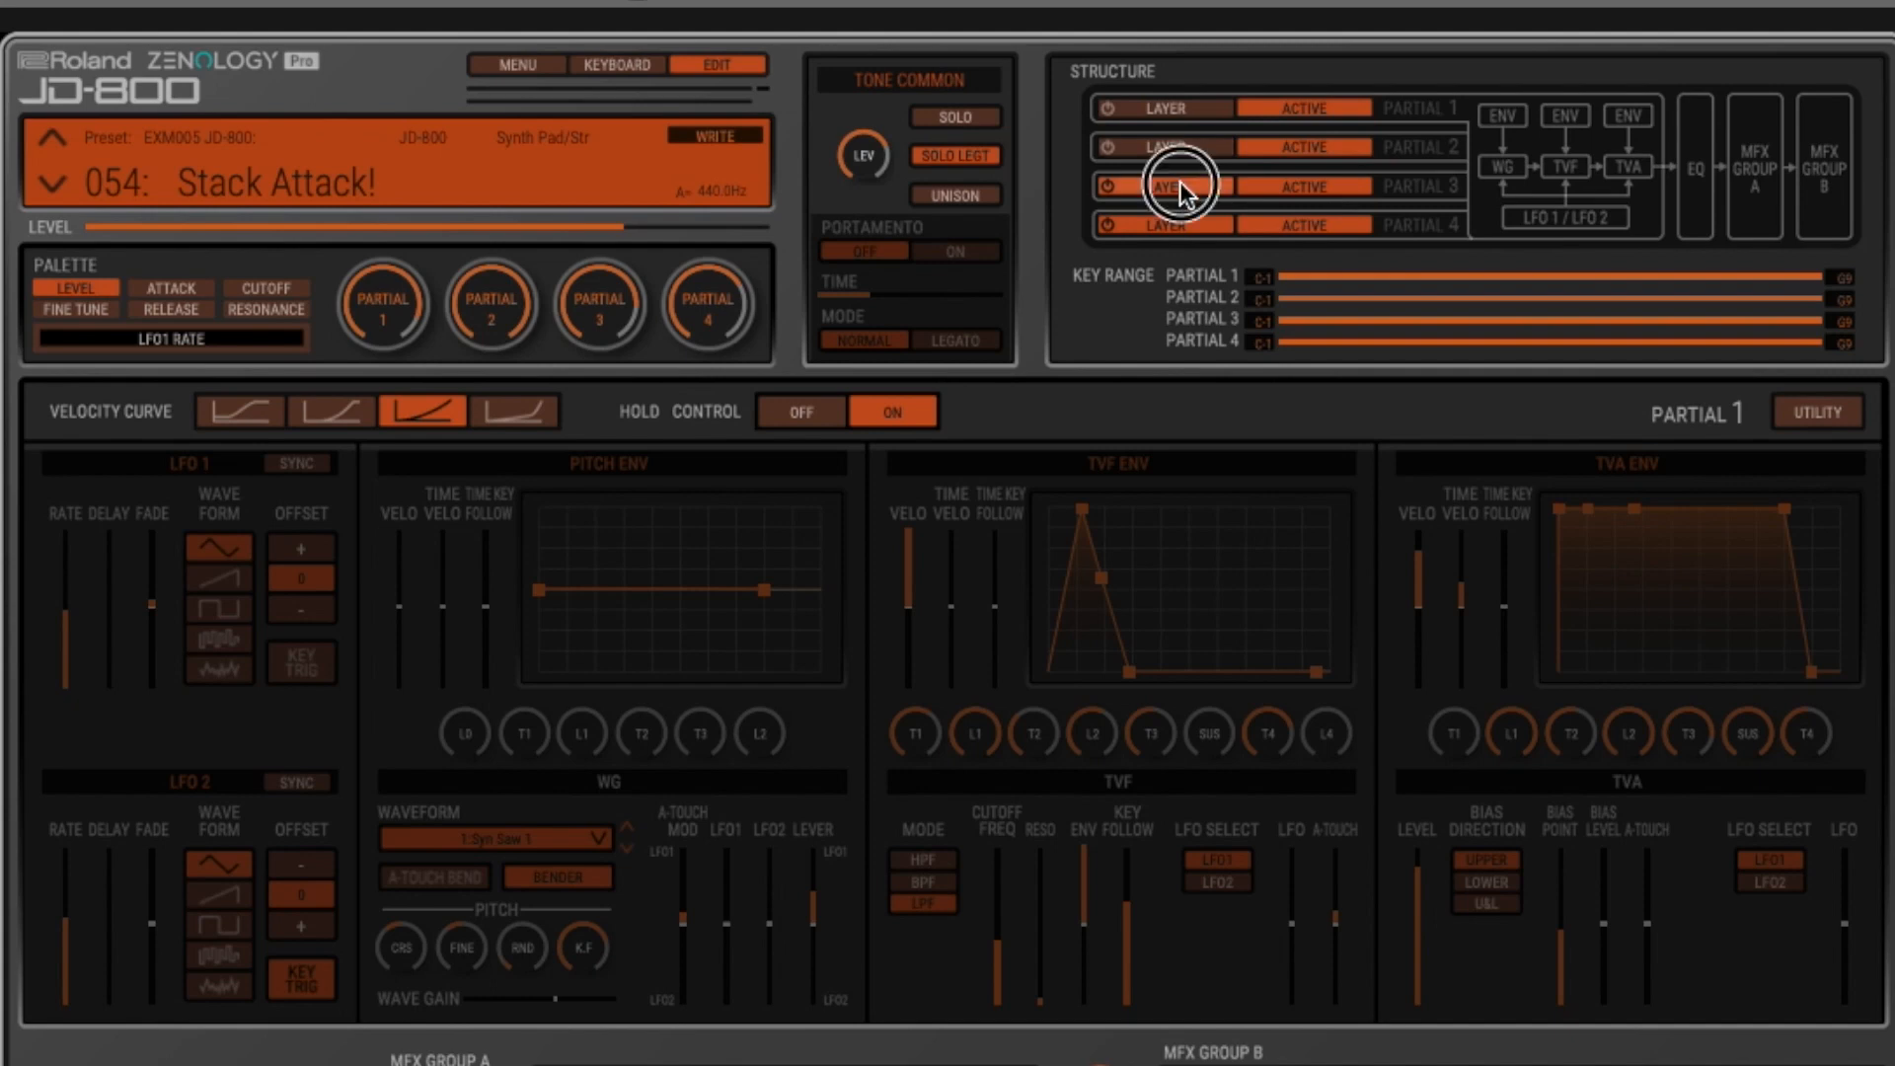
pyautogui.click(1178, 219)
pyautogui.click(1178, 188)
pyautogui.click(1177, 147)
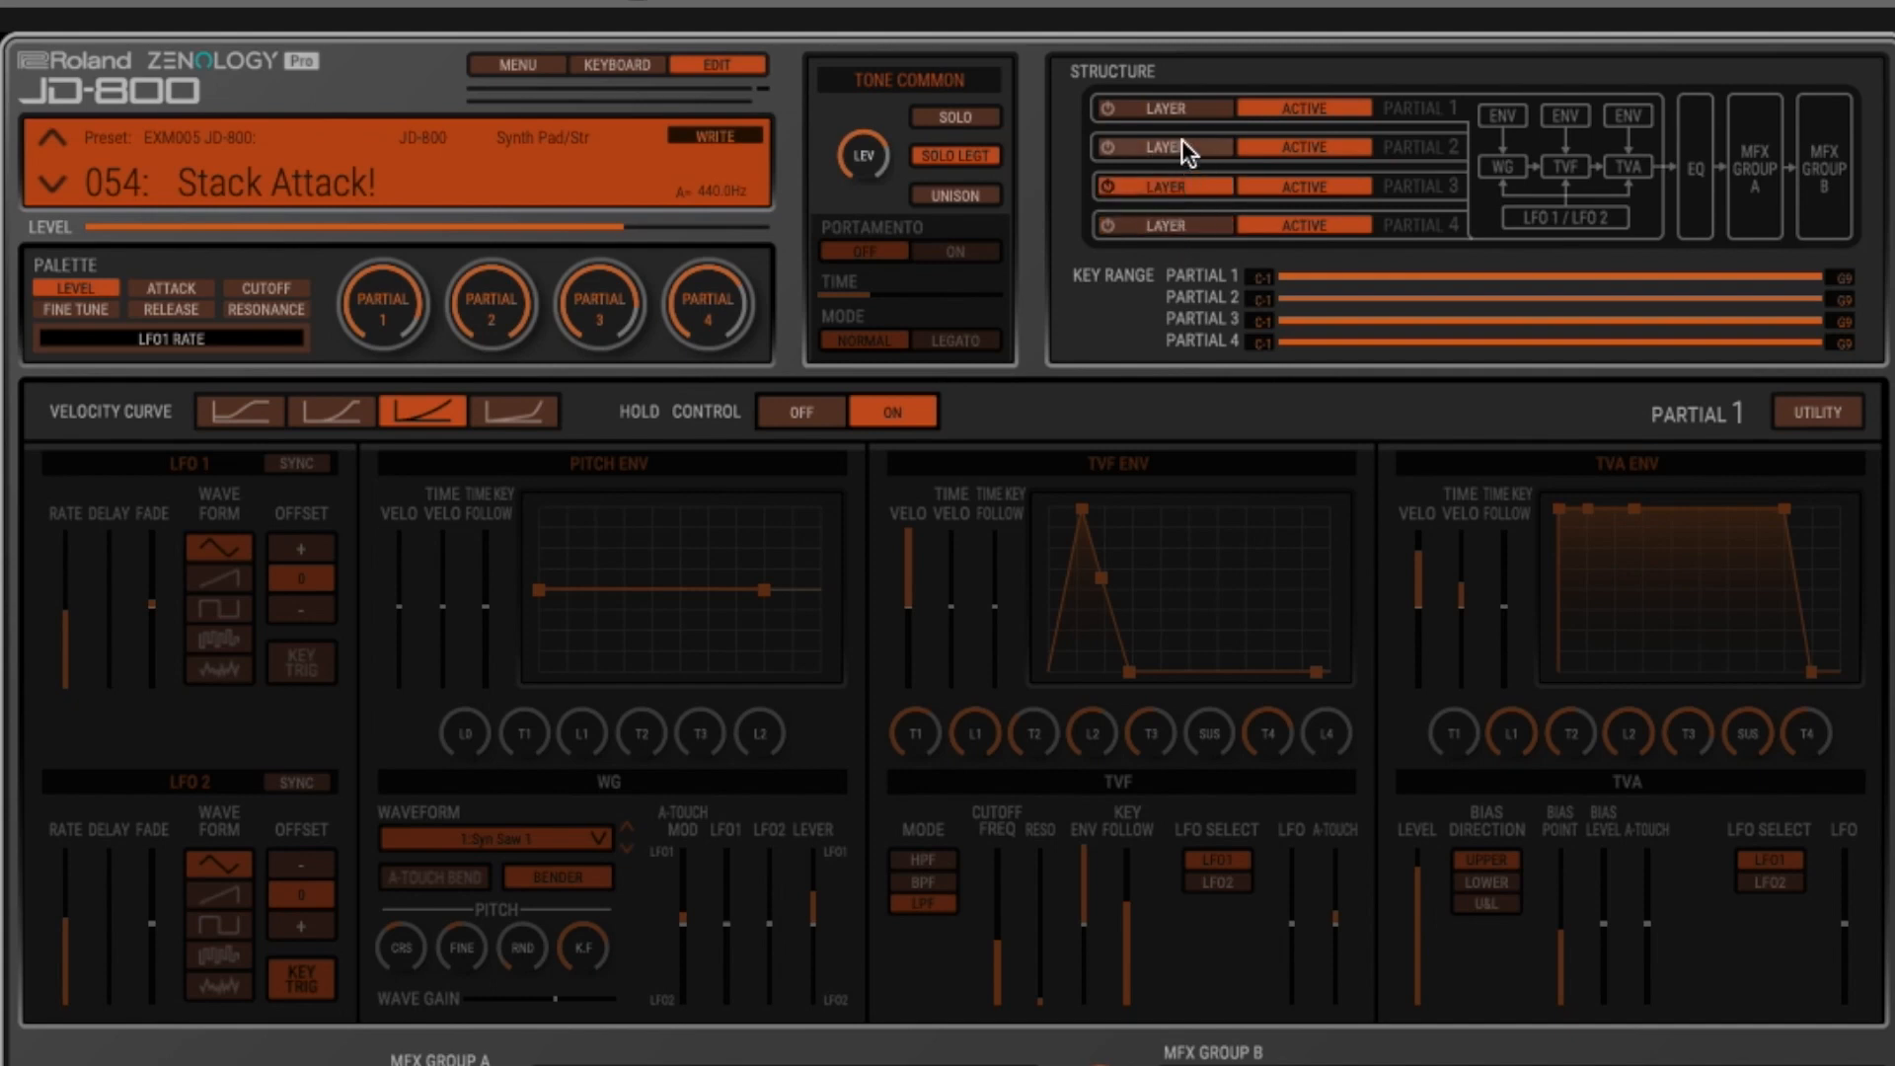
pyautogui.click(1180, 109)
pyautogui.click(1181, 188)
pyautogui.click(1181, 146)
pyautogui.click(1182, 110)
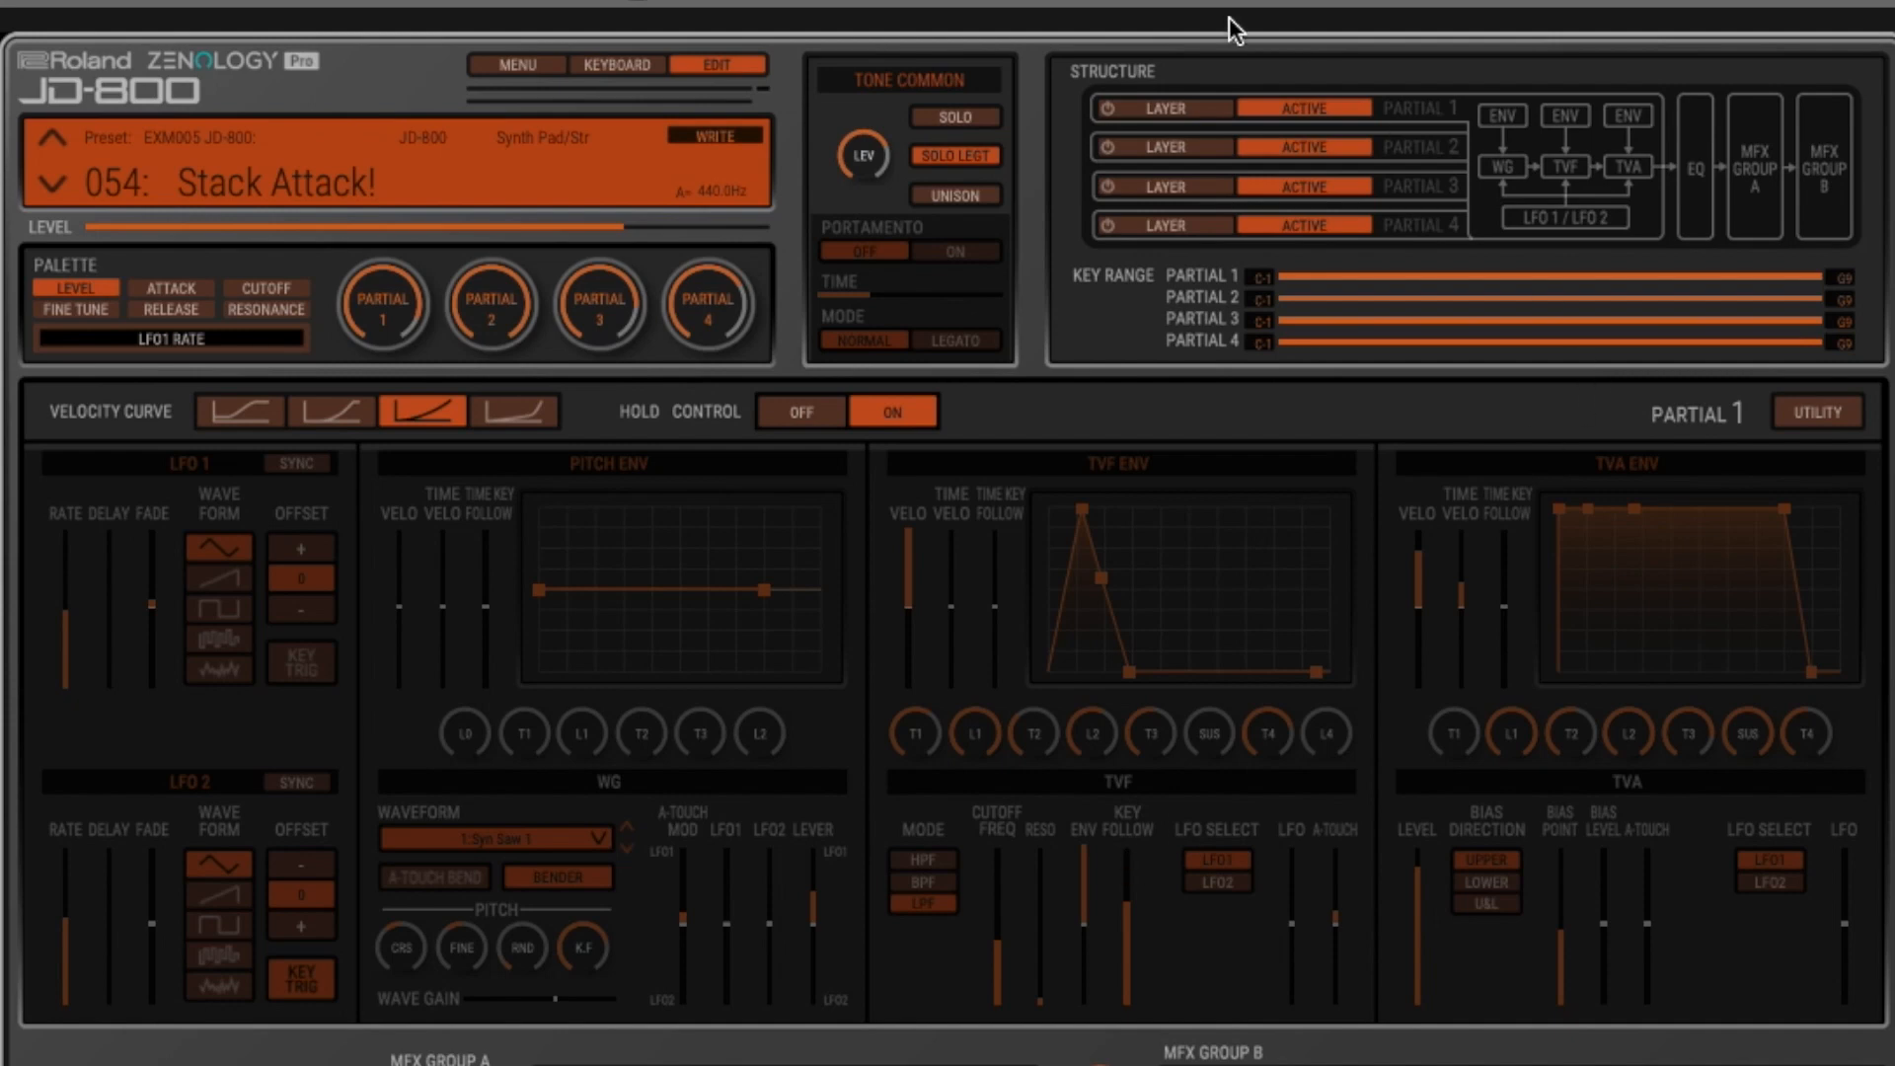
# - View the parameters of partials 1 and 2, and switch on only partial 1's layer with partial 1 active for editing
pyautogui.click(1337, 112)
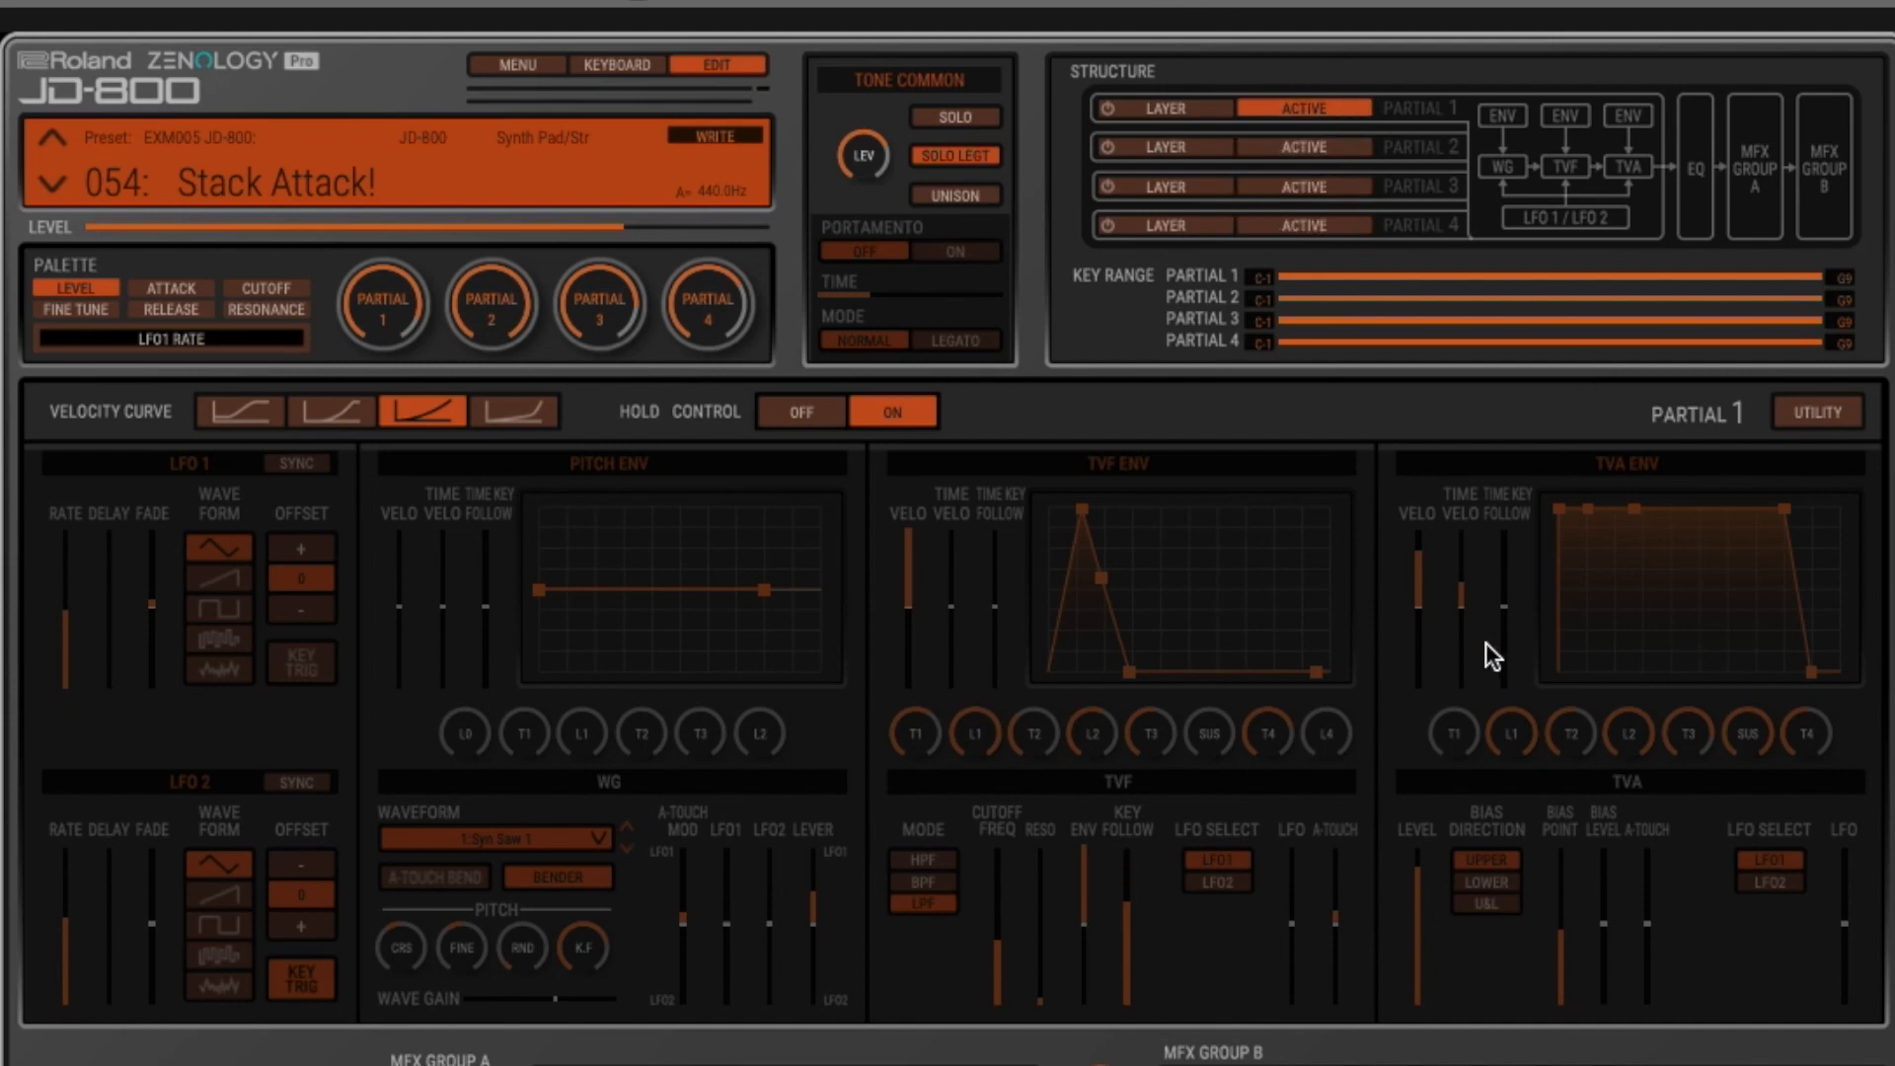
pyautogui.click(1312, 145)
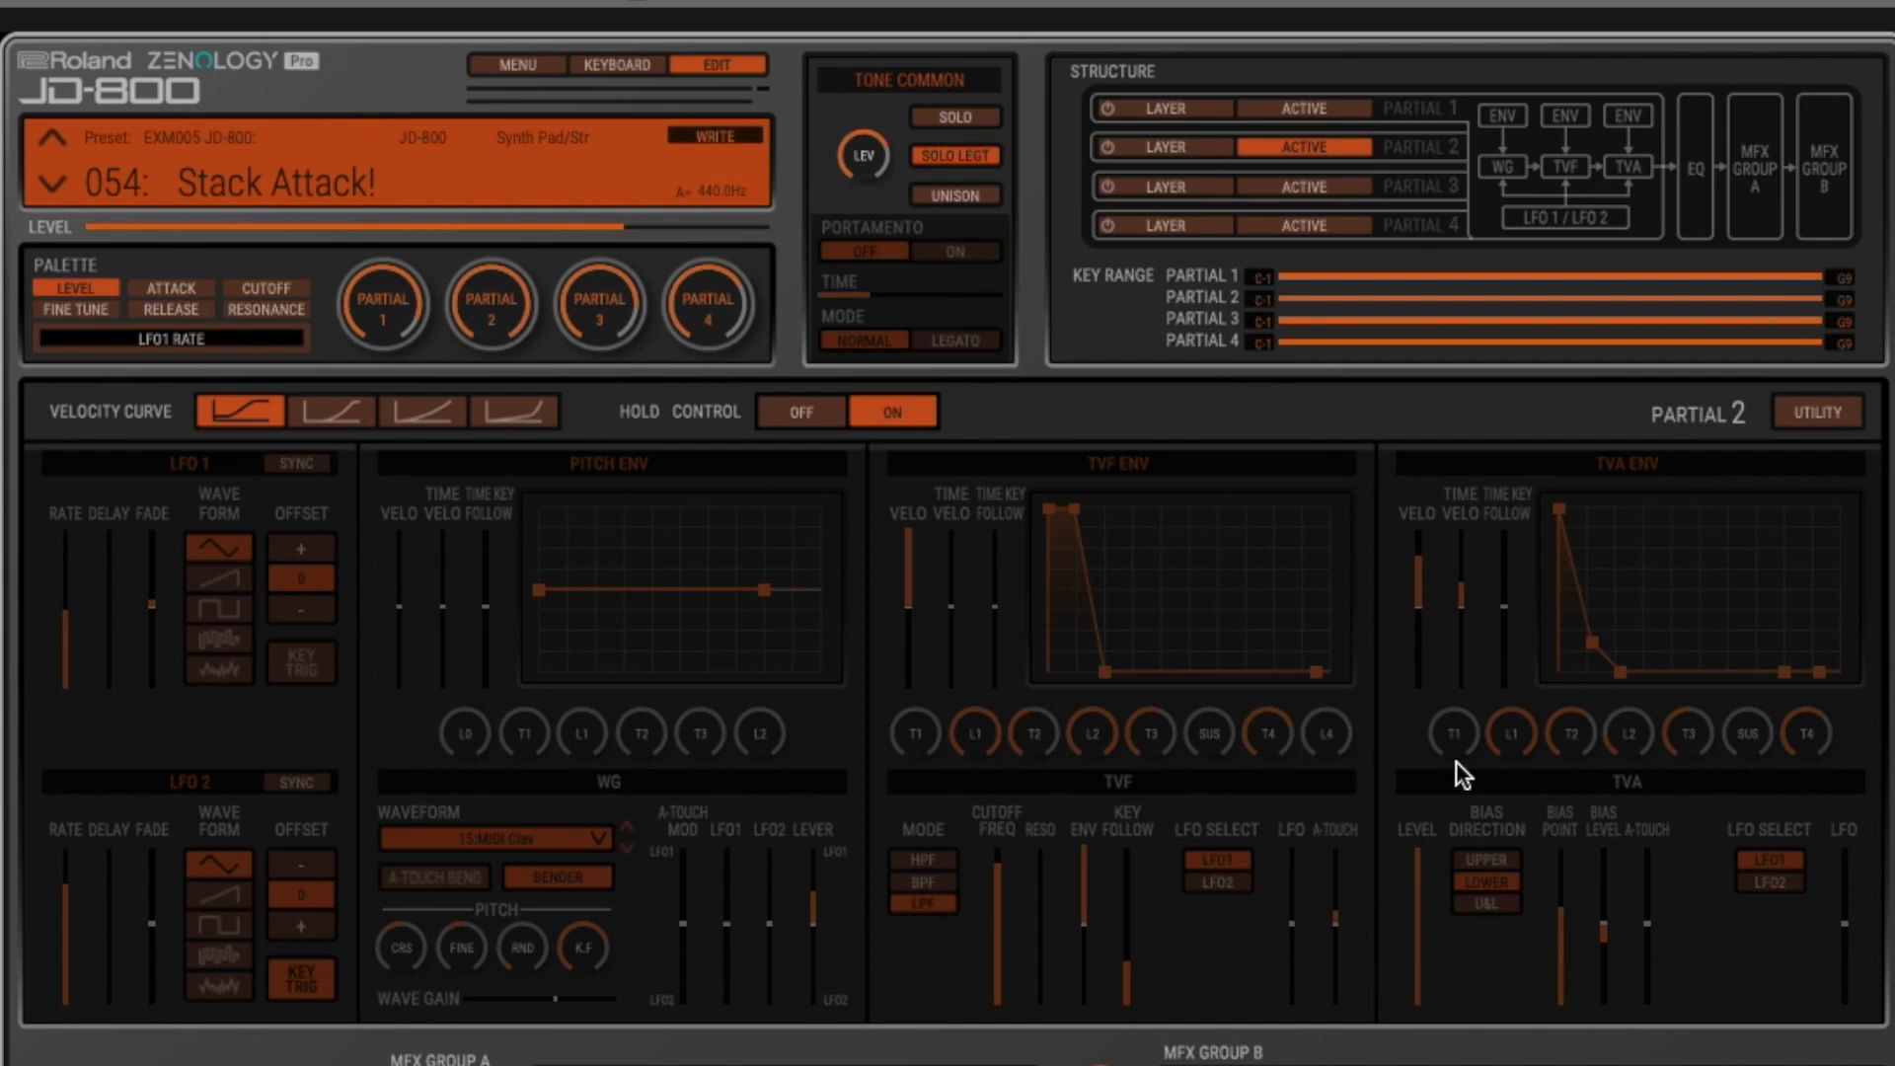
pyautogui.click(1150, 108)
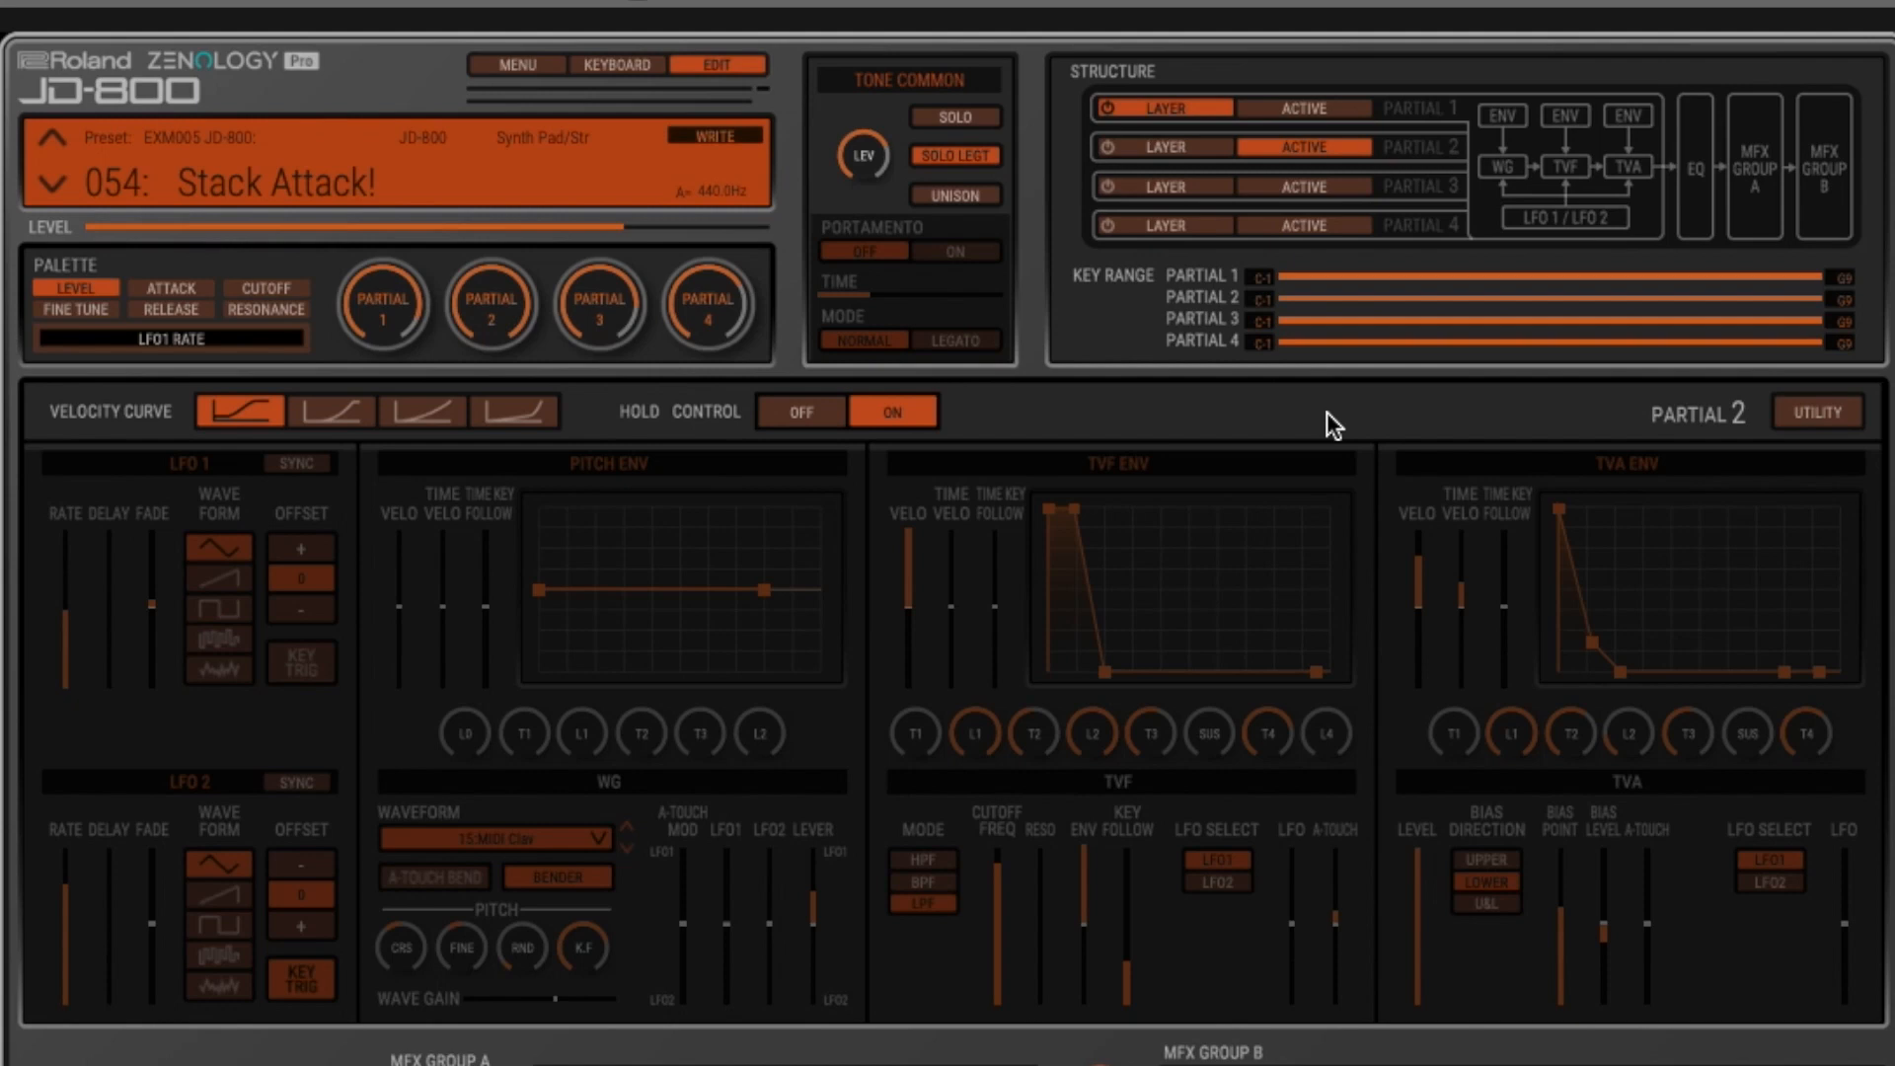
pyautogui.click(1306, 113)
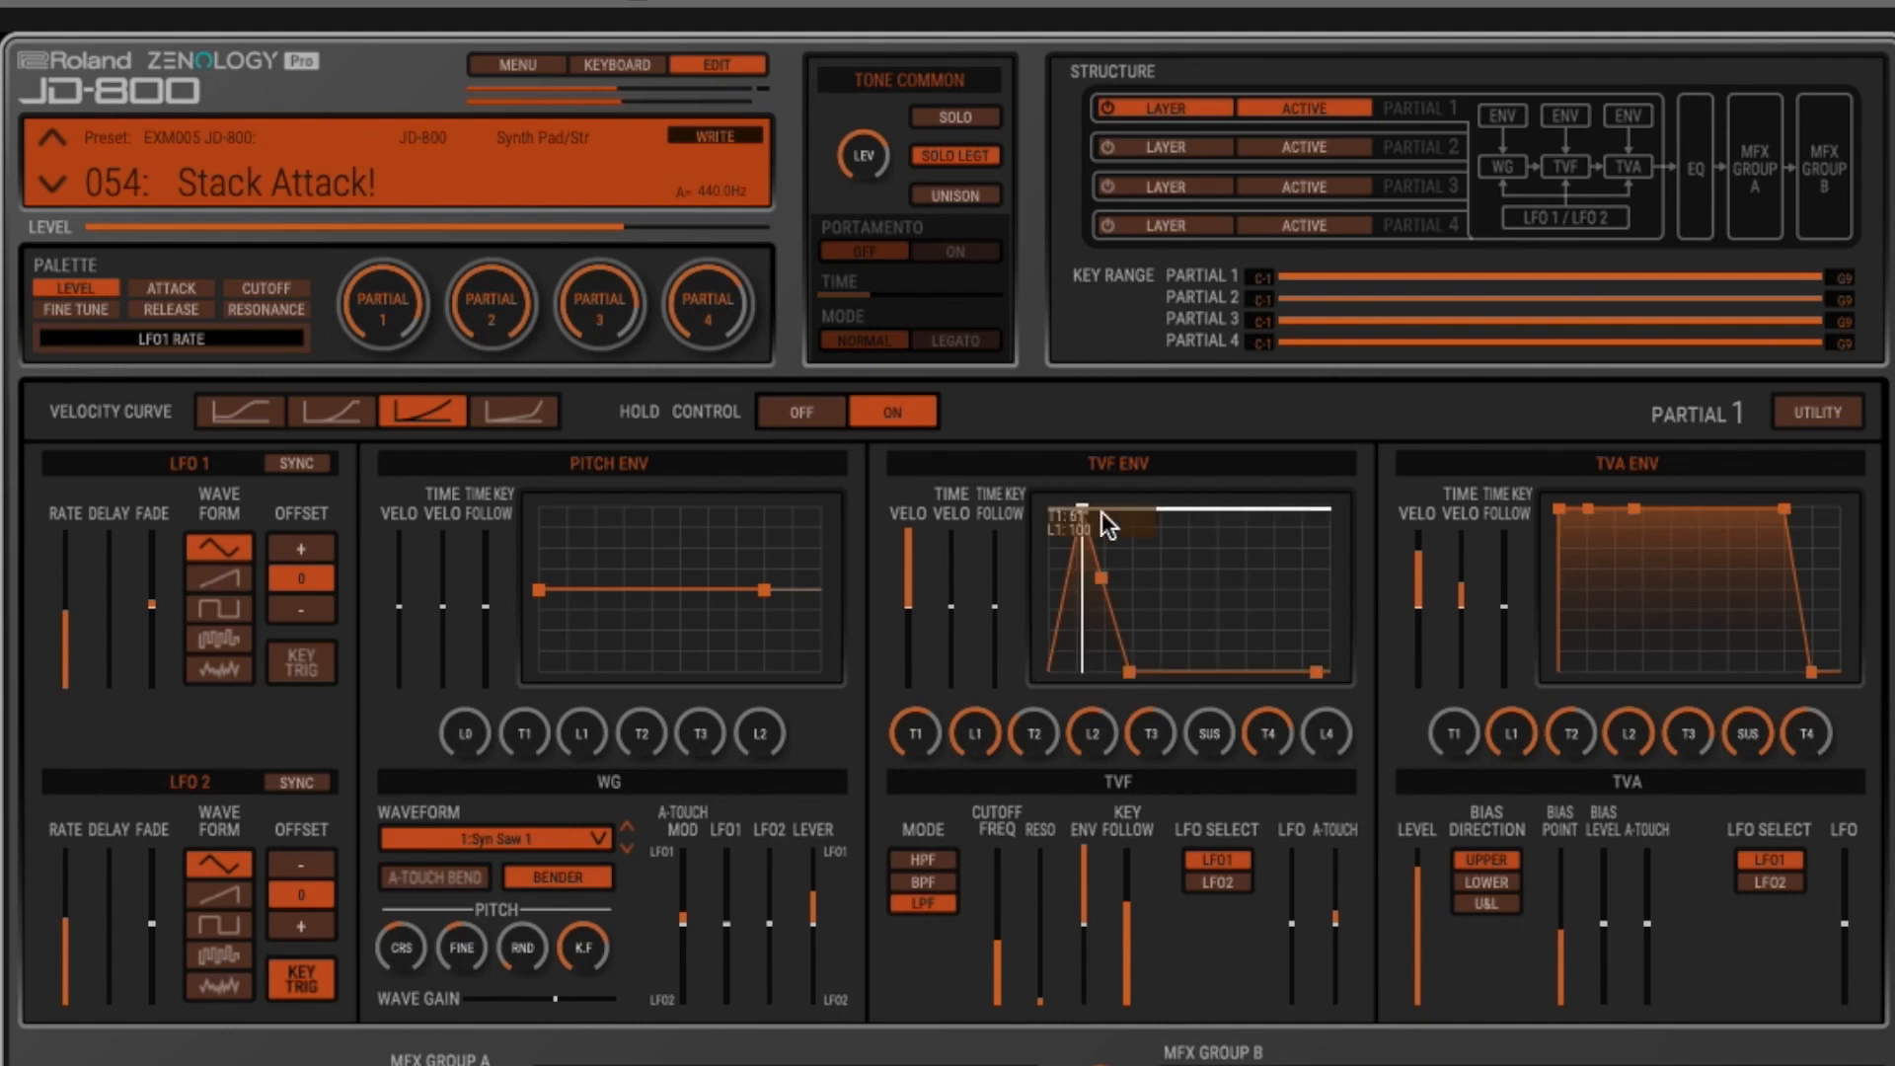
# - Make partial 2 the only enabled layer in place of partial 1, and display its parameters for editing
pyautogui.click(1175, 152)
pyautogui.click(1199, 99)
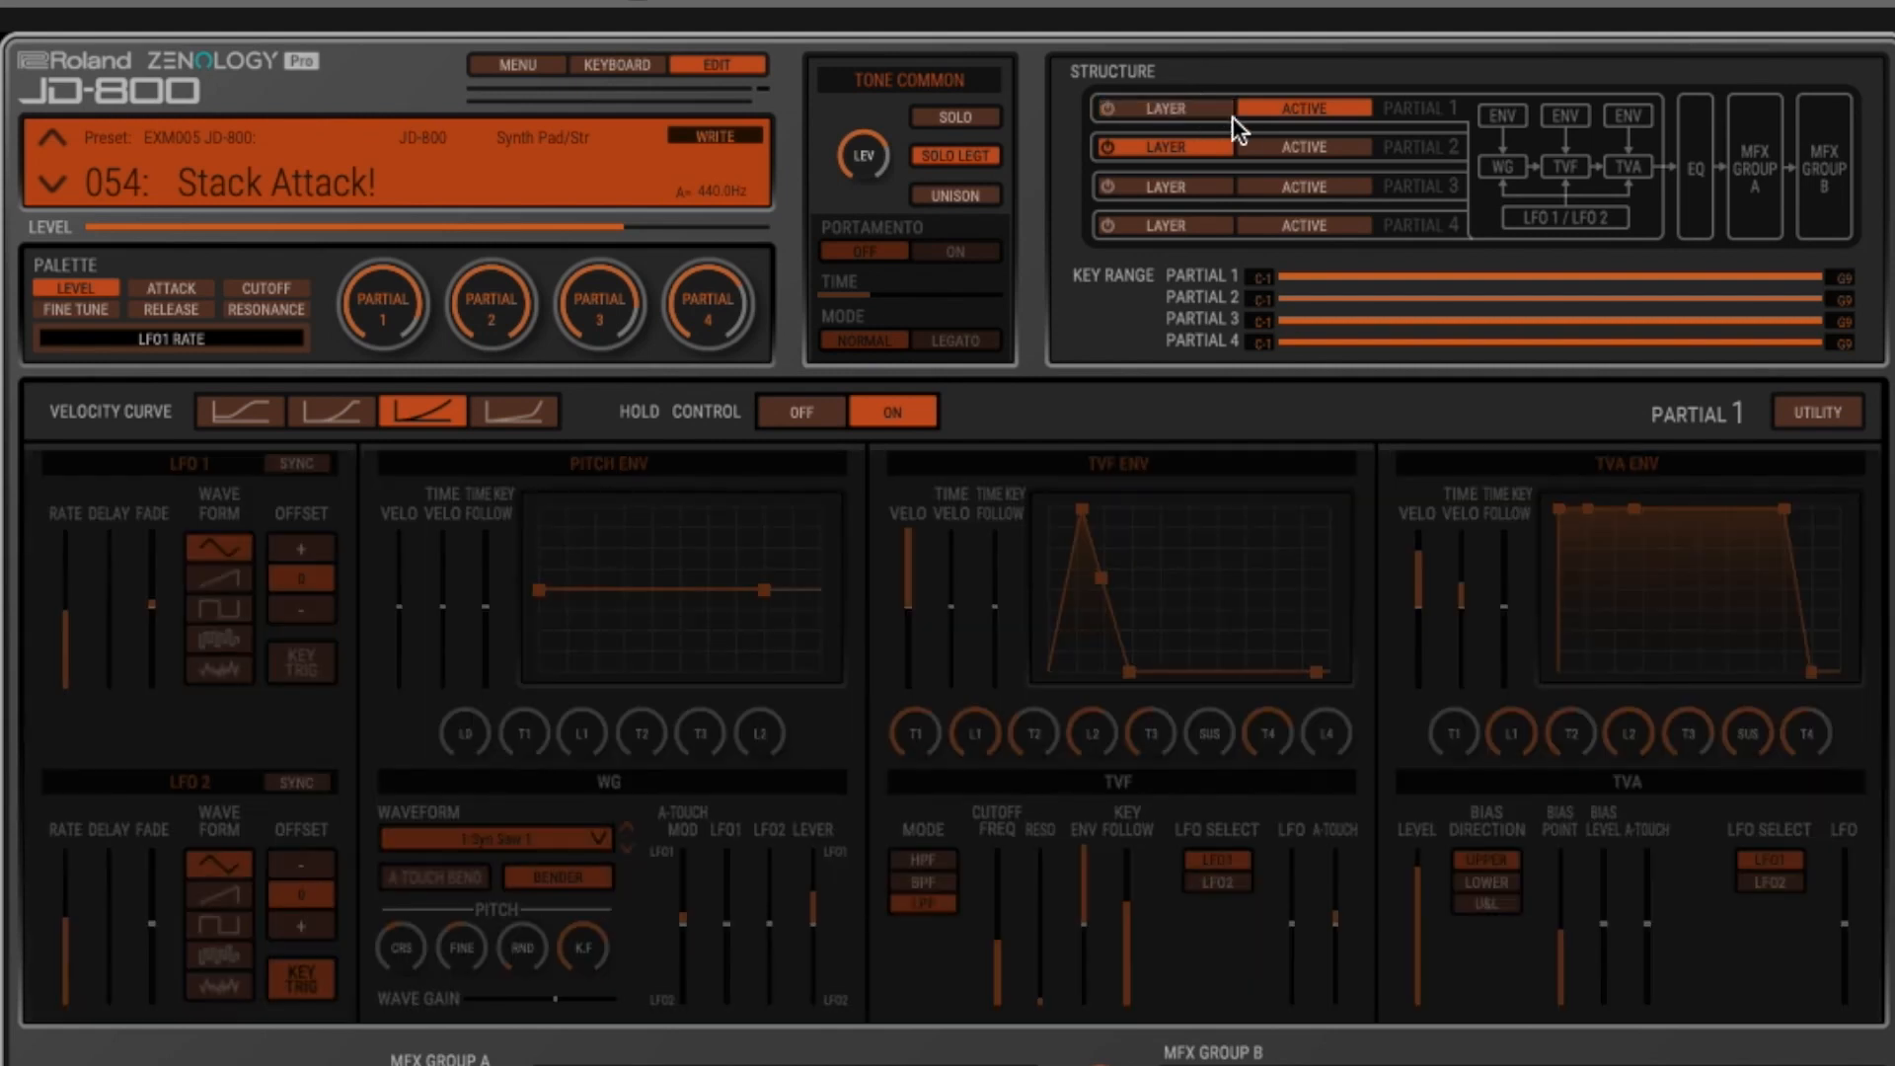
pyautogui.click(1301, 150)
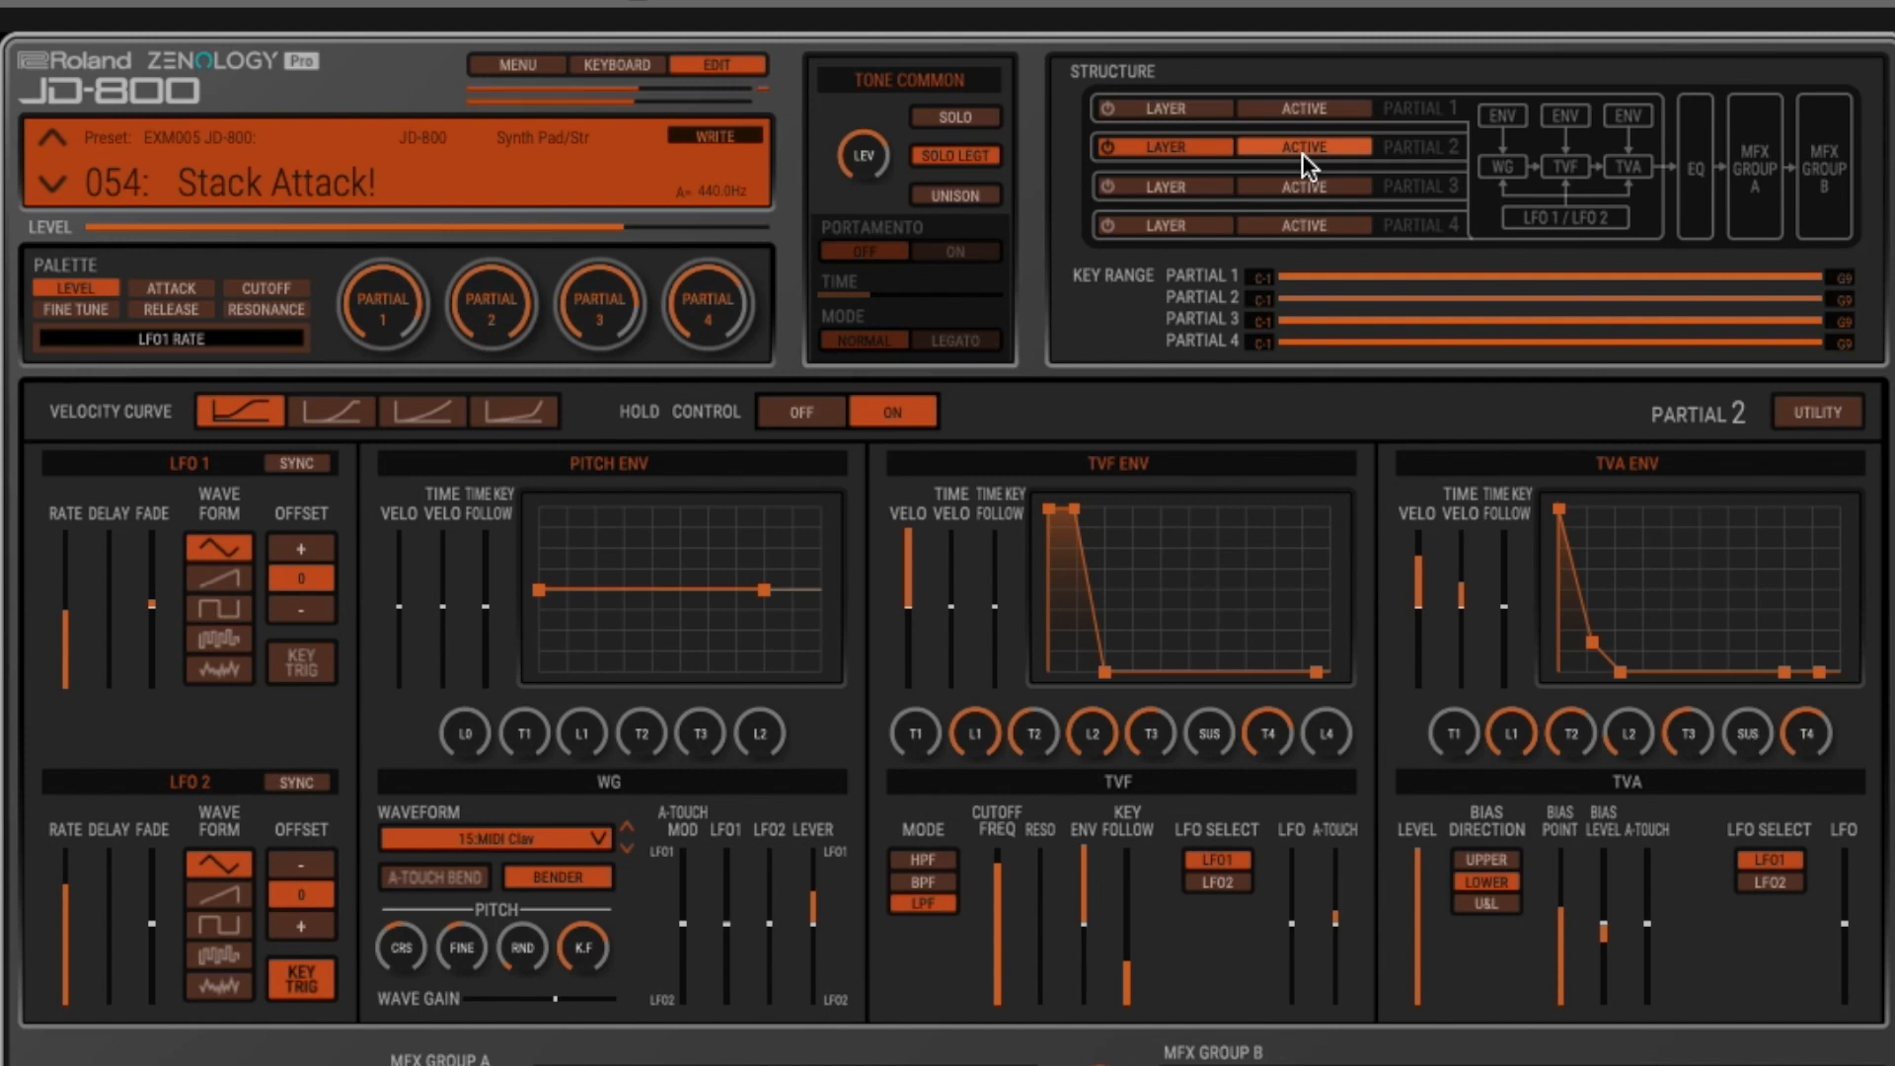
# - Make partial 3 the only enabled layer in place of partial 2, and display its parameters for editing
pyautogui.click(1199, 194)
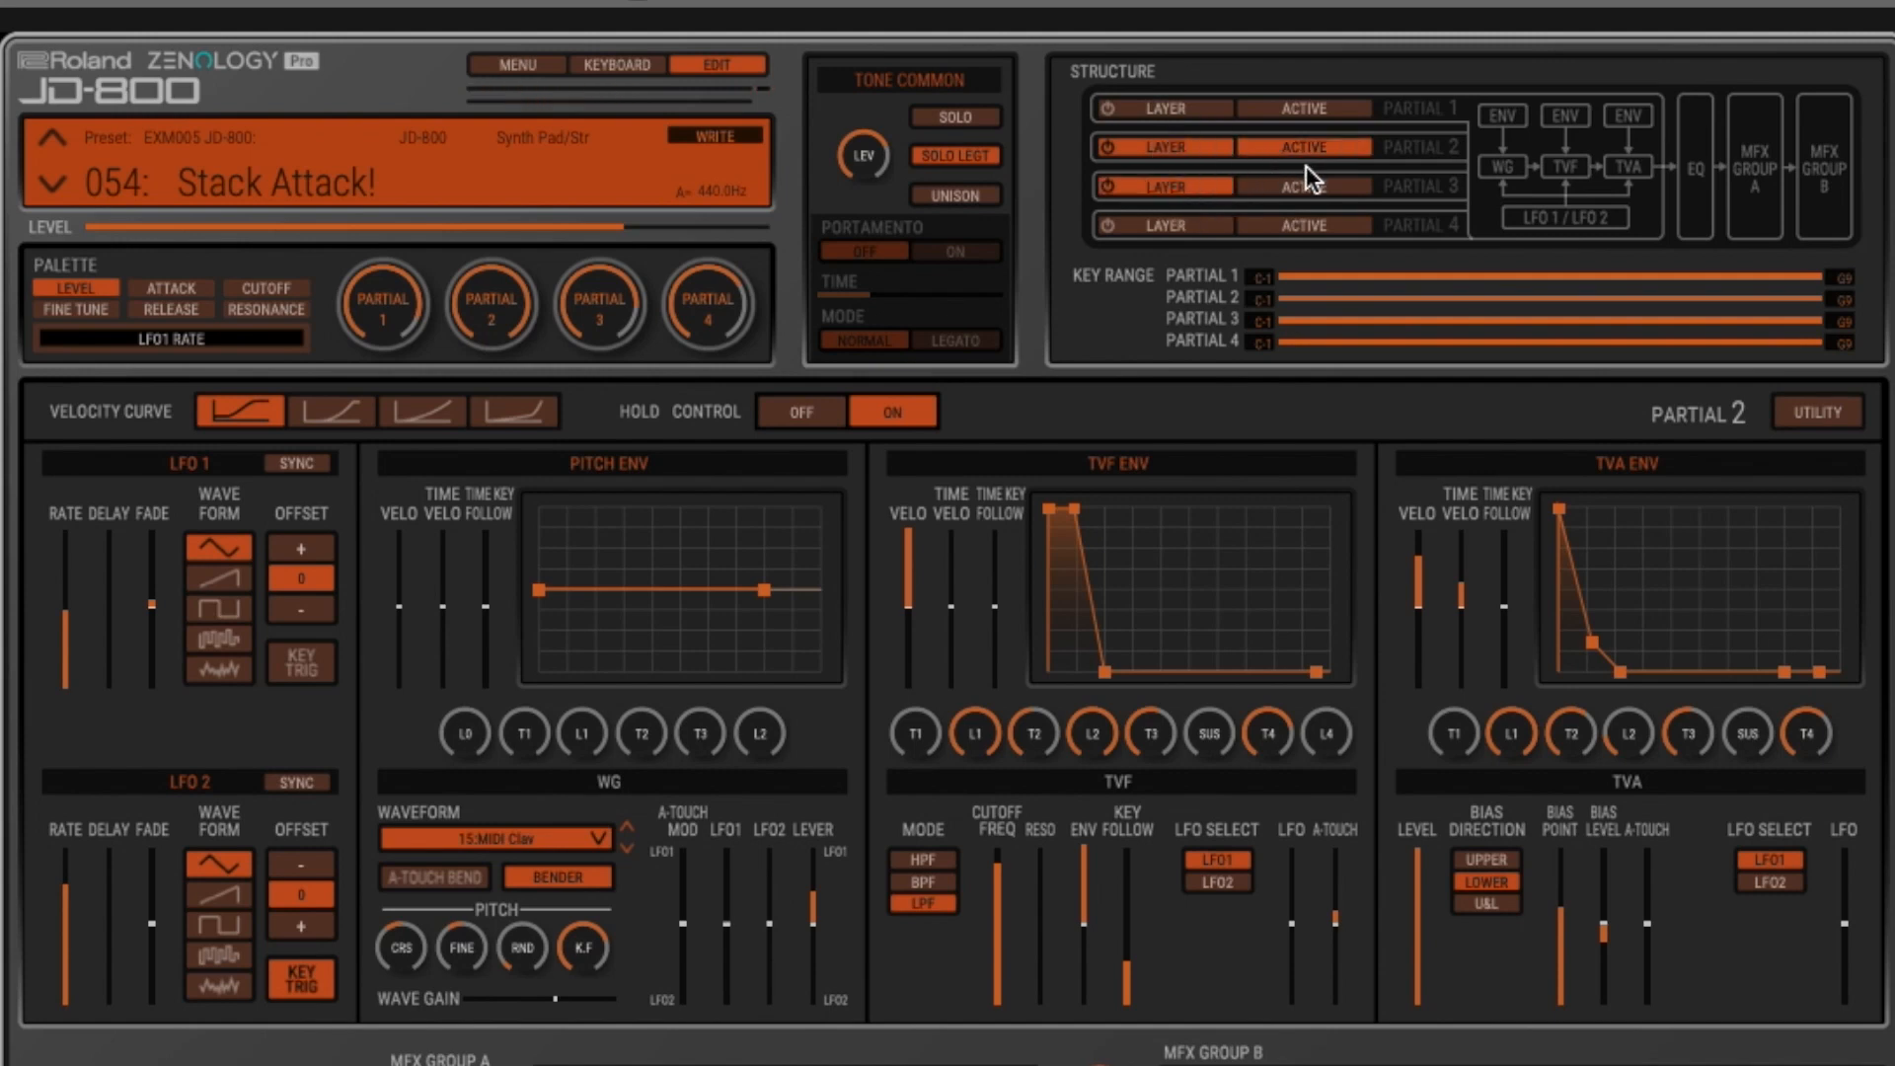
pyautogui.click(1286, 184)
pyautogui.click(1210, 151)
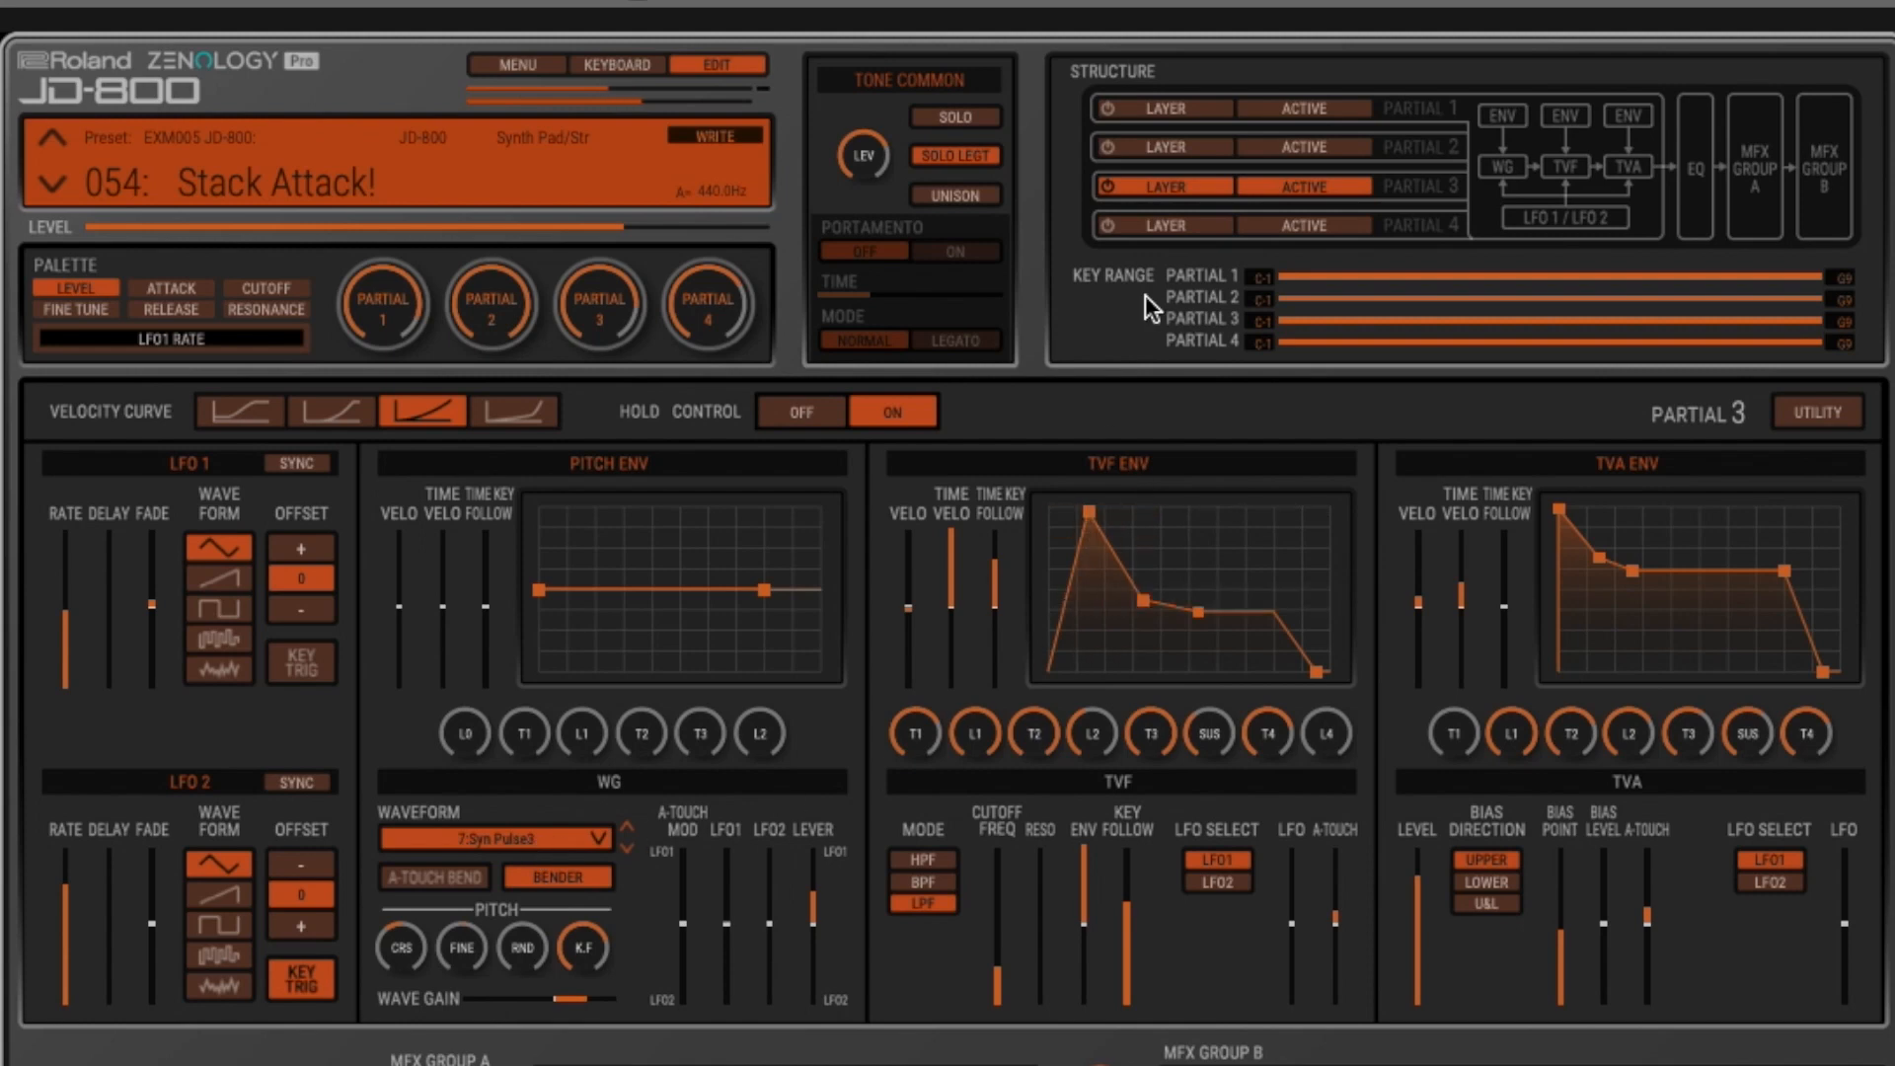
# - Make partial 4 the only enabled layer in place of partial 3, and display its parameters for editing
pyautogui.click(1197, 225)
pyautogui.click(1313, 225)
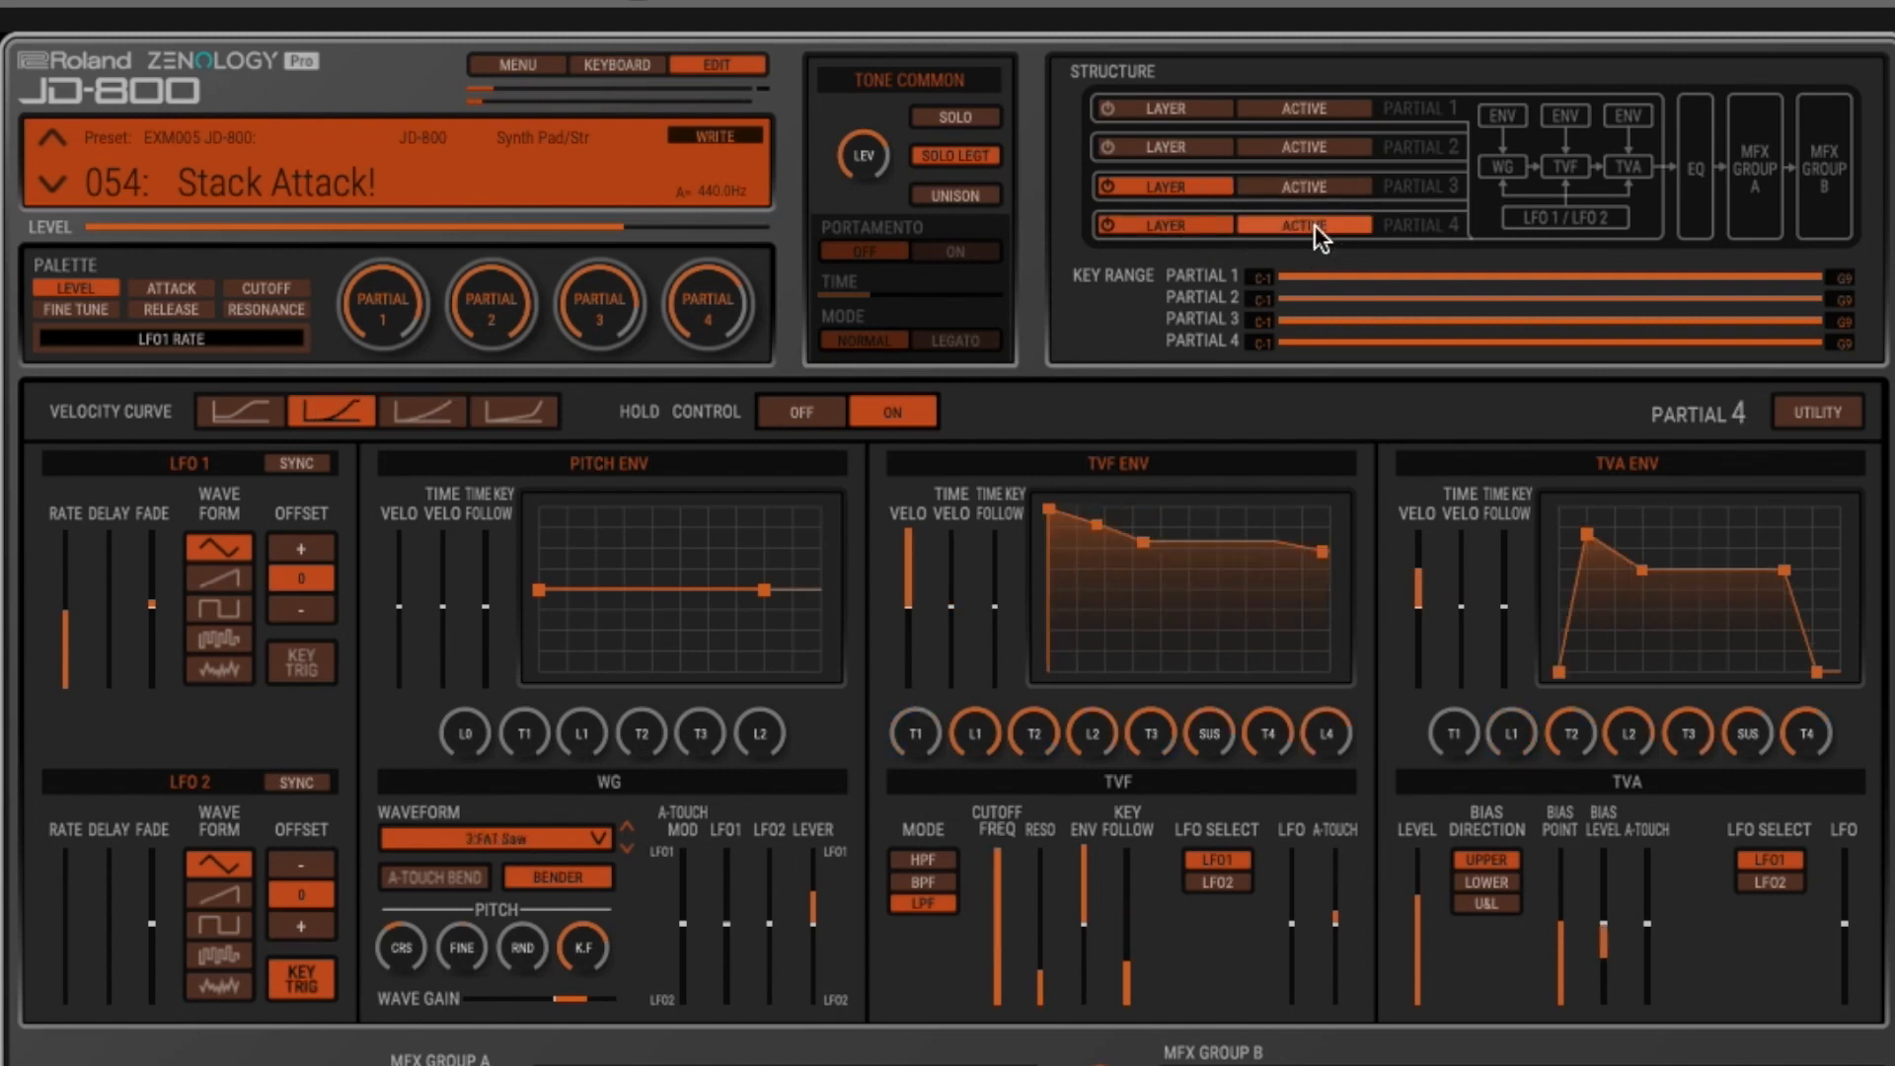
pyautogui.click(1198, 187)
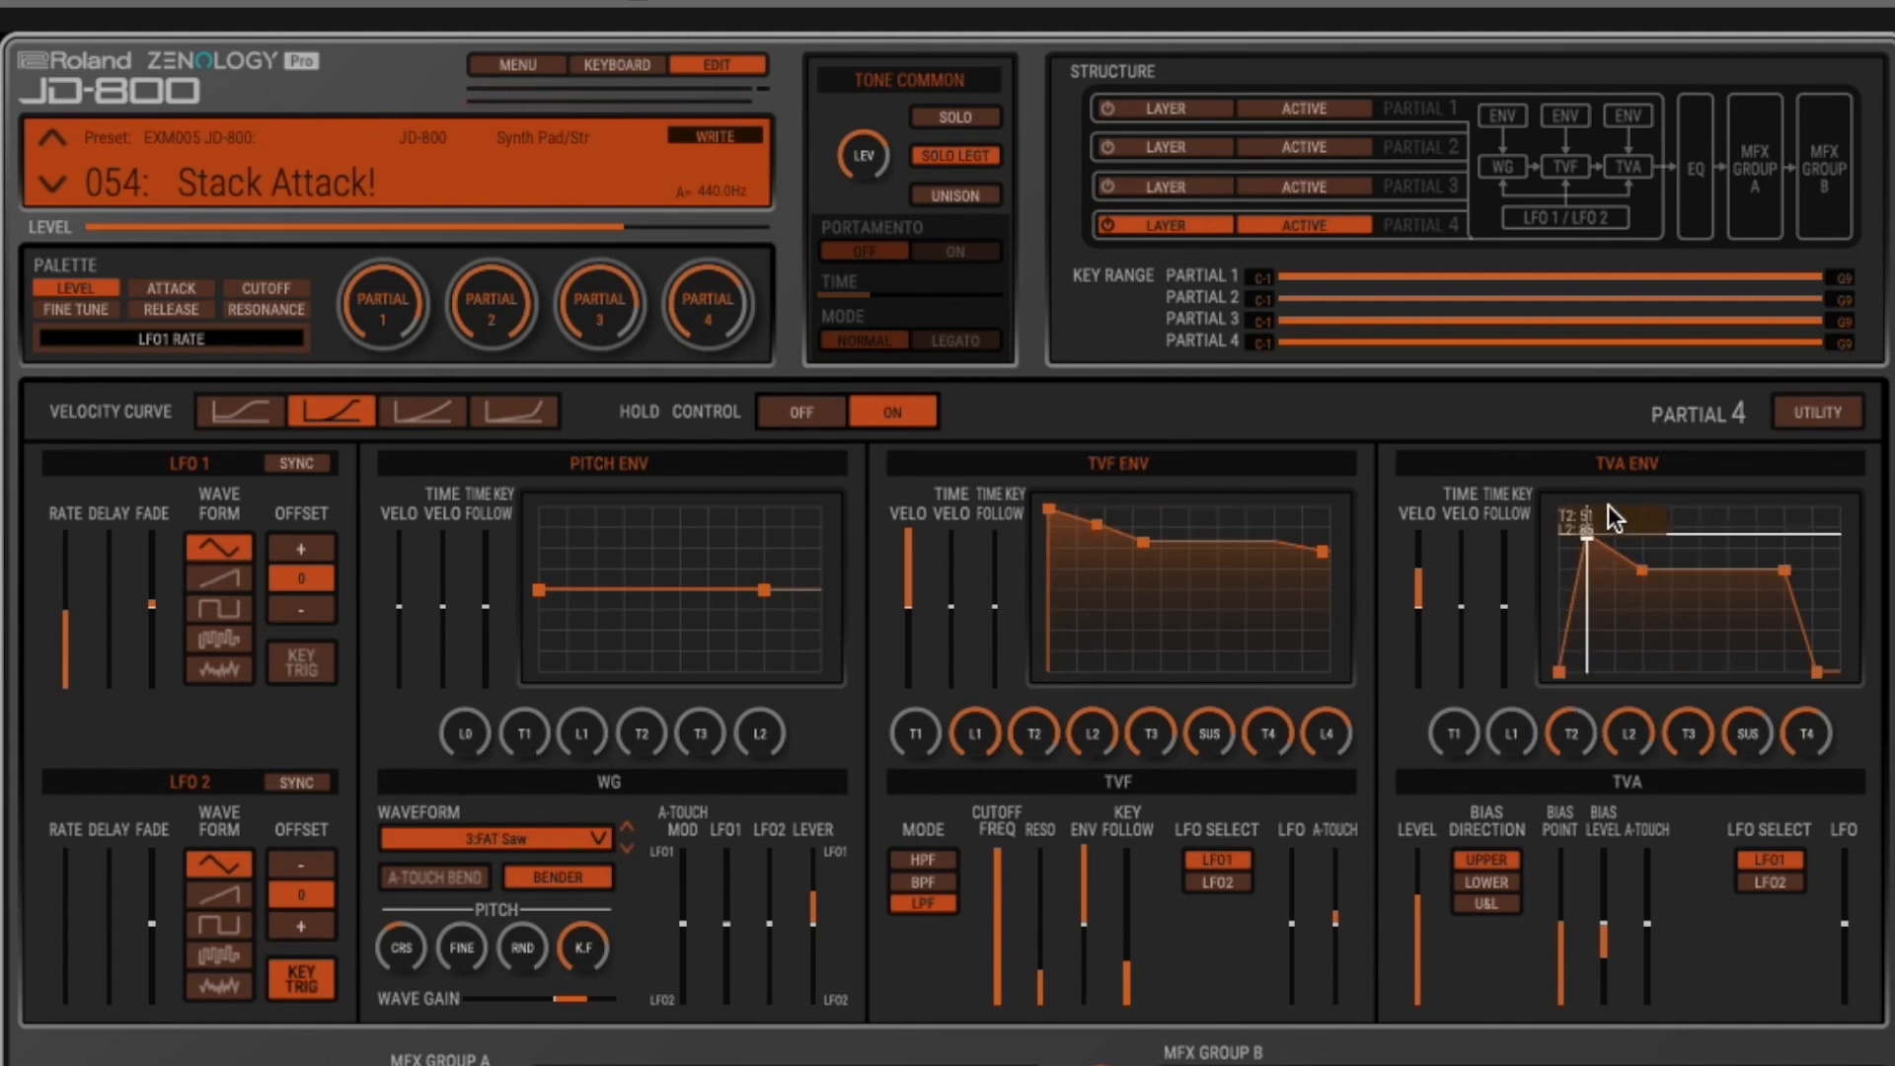
# - Switch the layers of partials 1, 2 and 3 back on, and make partial 2 active for editing
pyautogui.click(1152, 105)
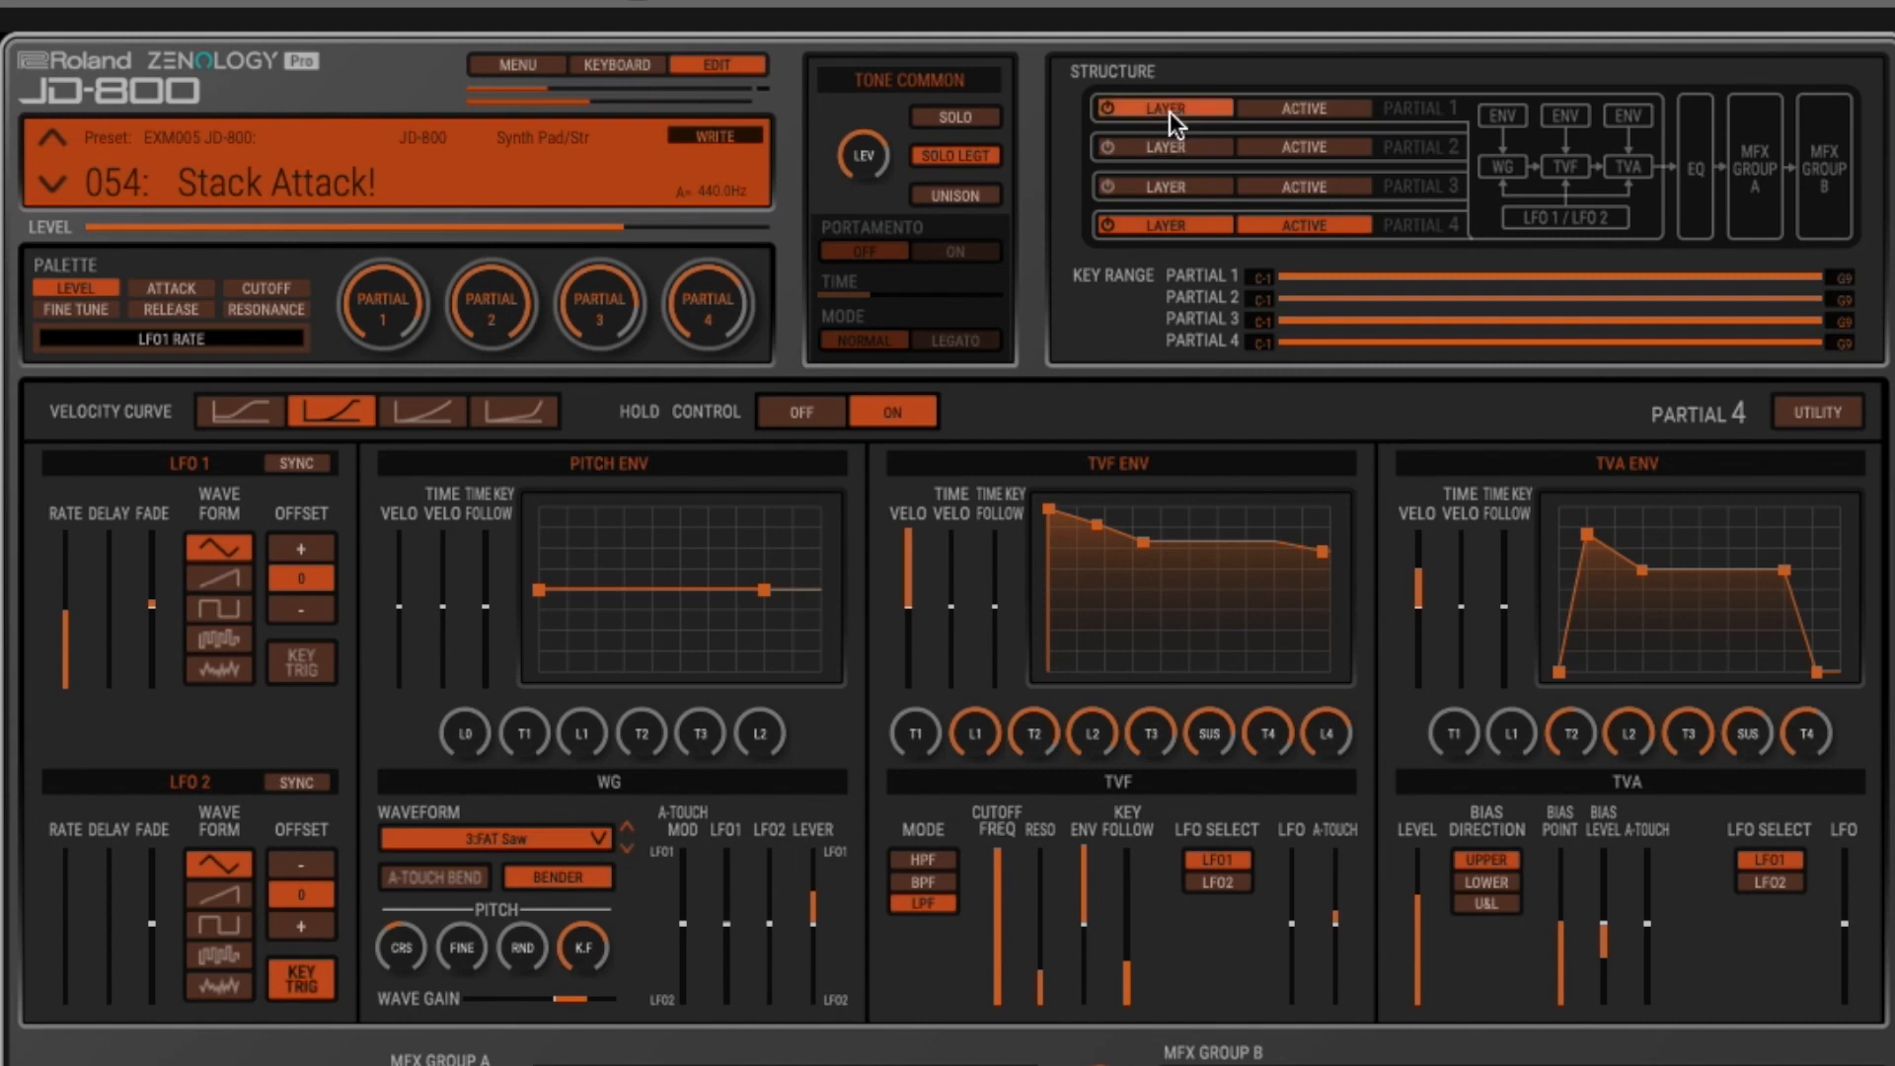
pyautogui.click(1178, 144)
pyautogui.click(1180, 186)
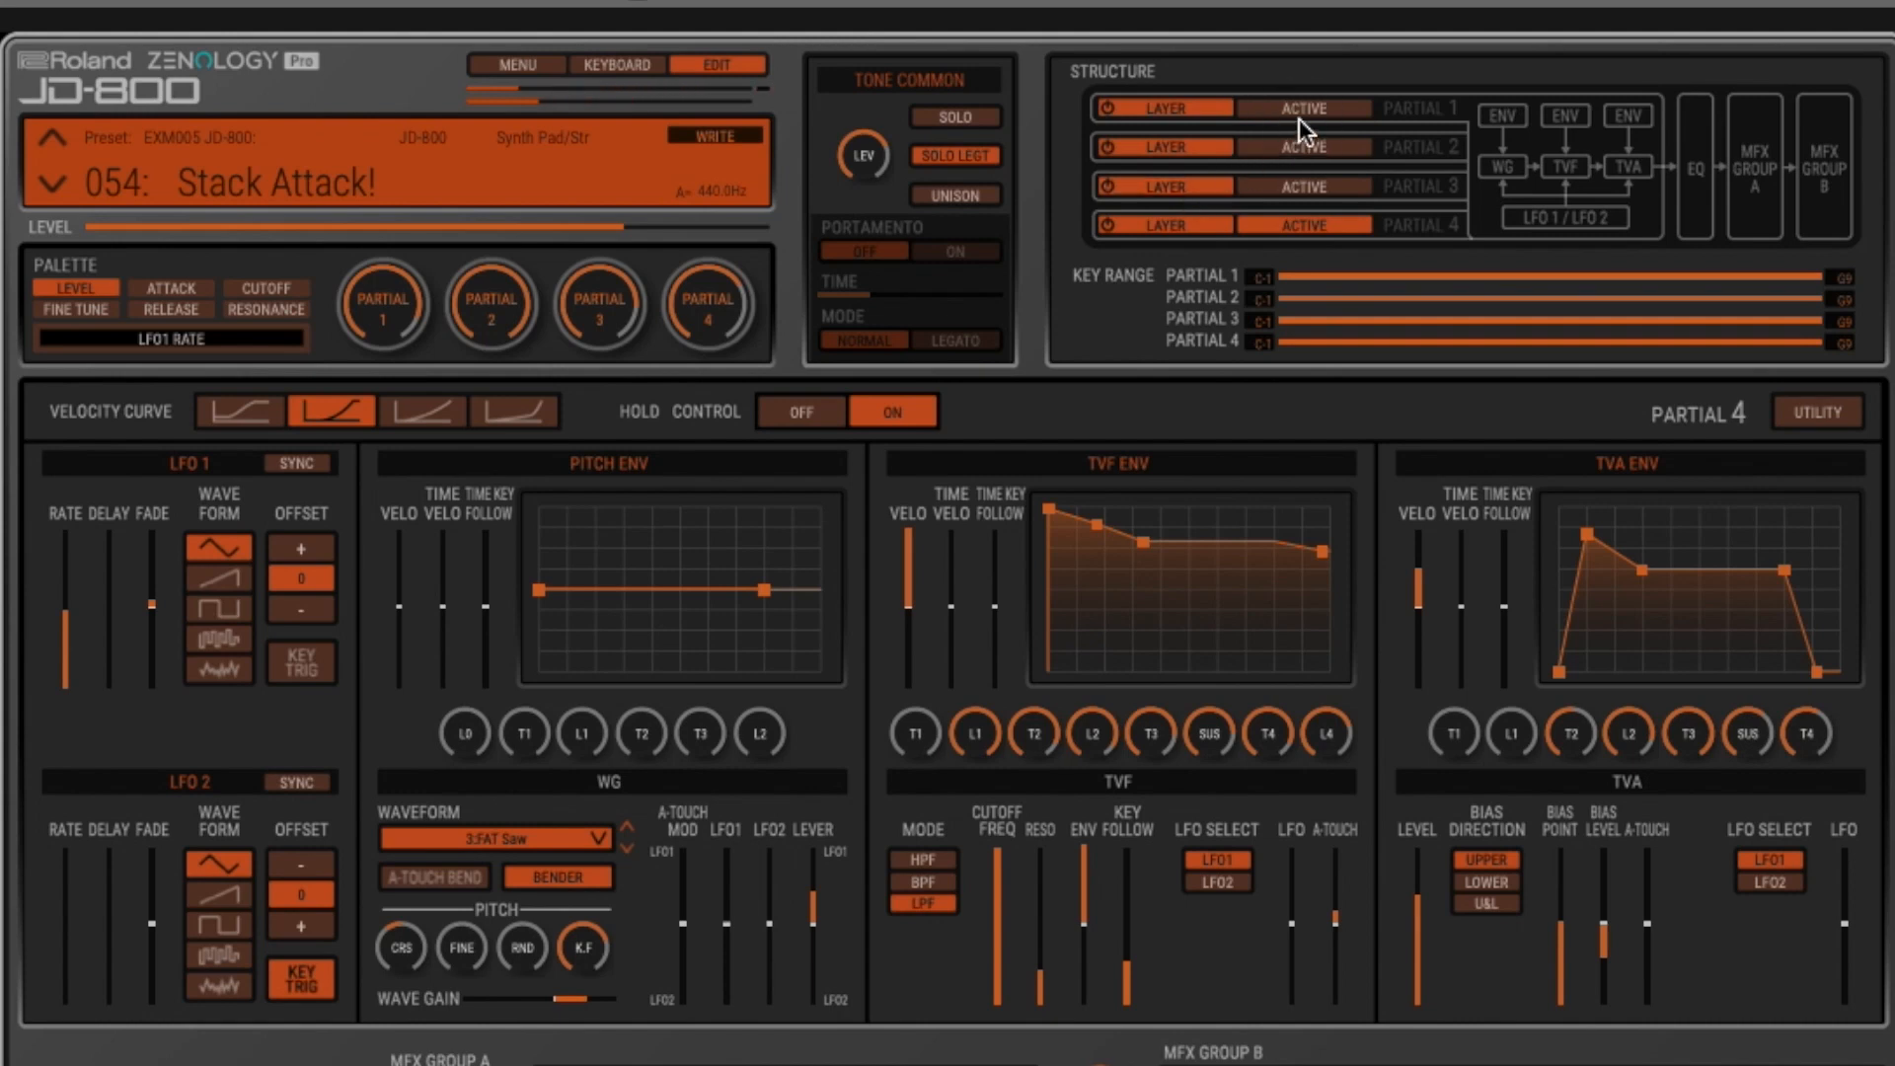
pyautogui.click(1305, 190)
pyautogui.click(1310, 143)
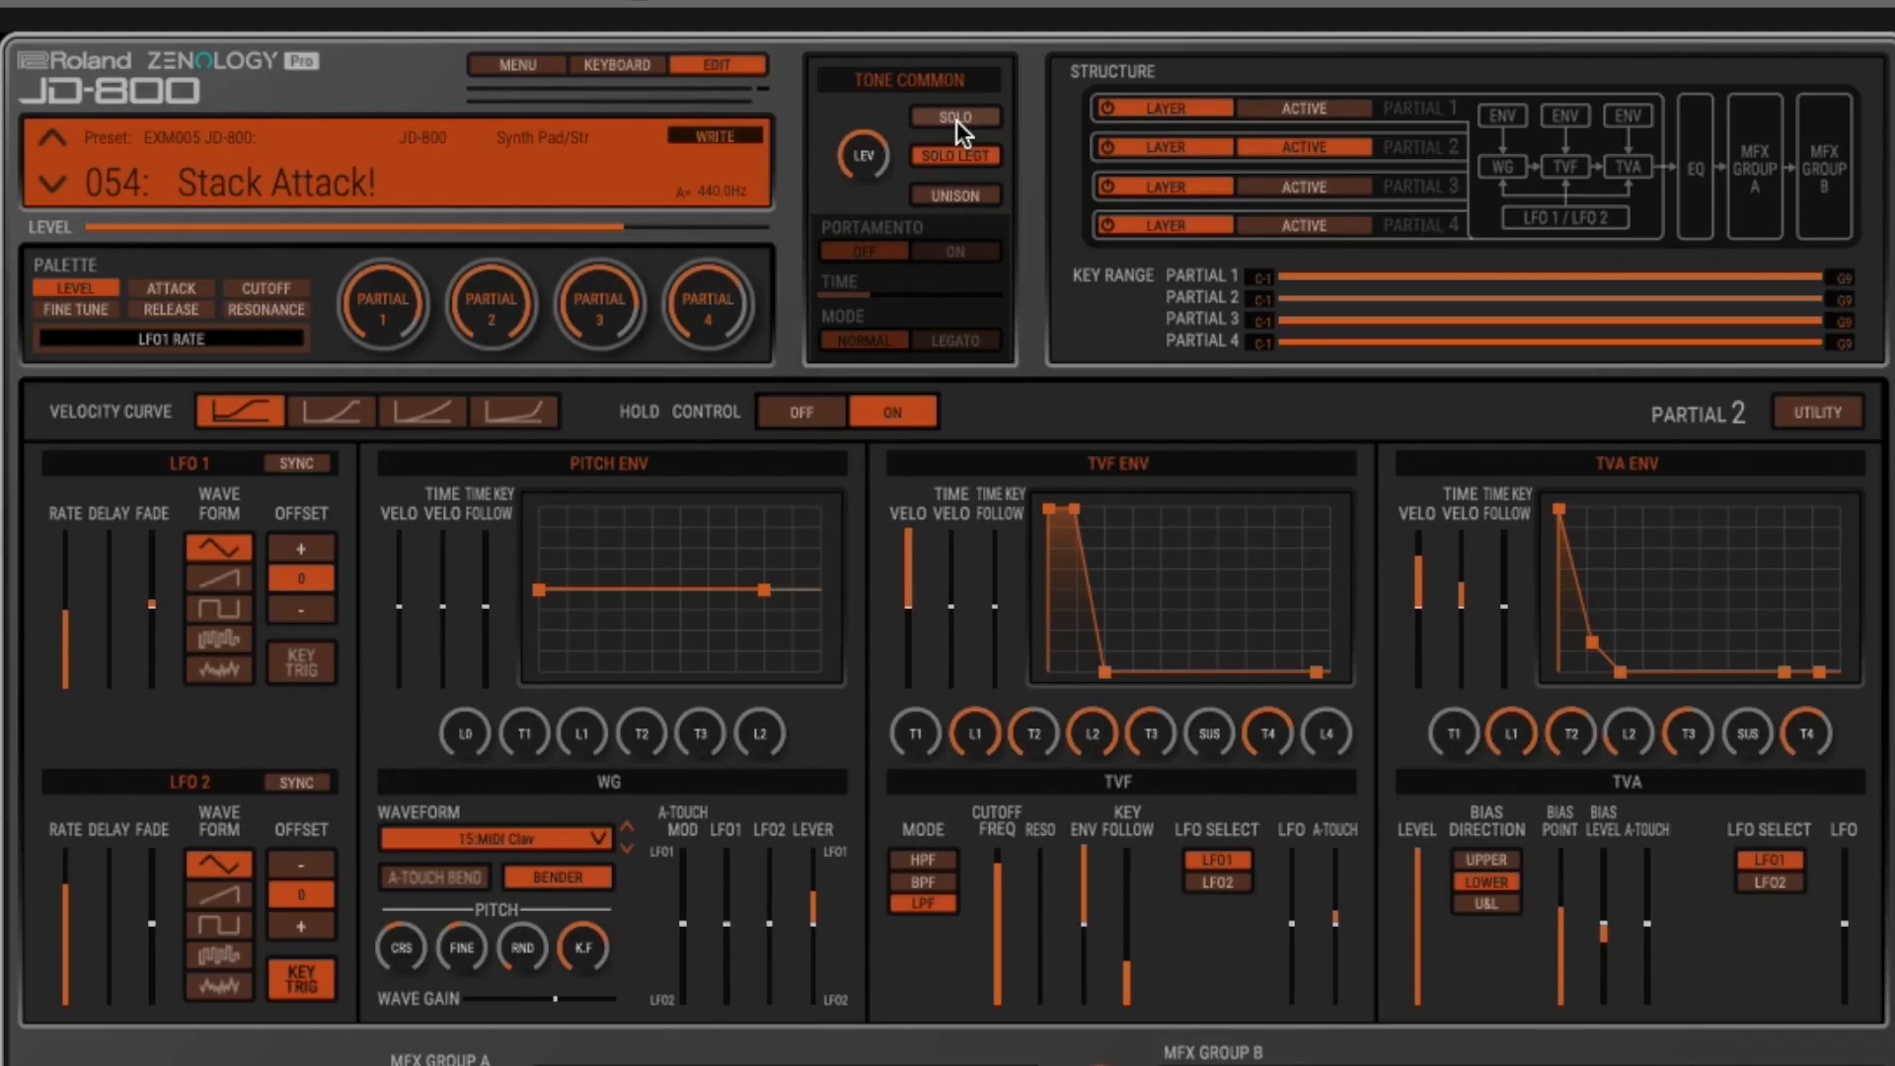
# - Turn on Solo in the tone common section and try the Legato portamento mode
pyautogui.click(959, 118)
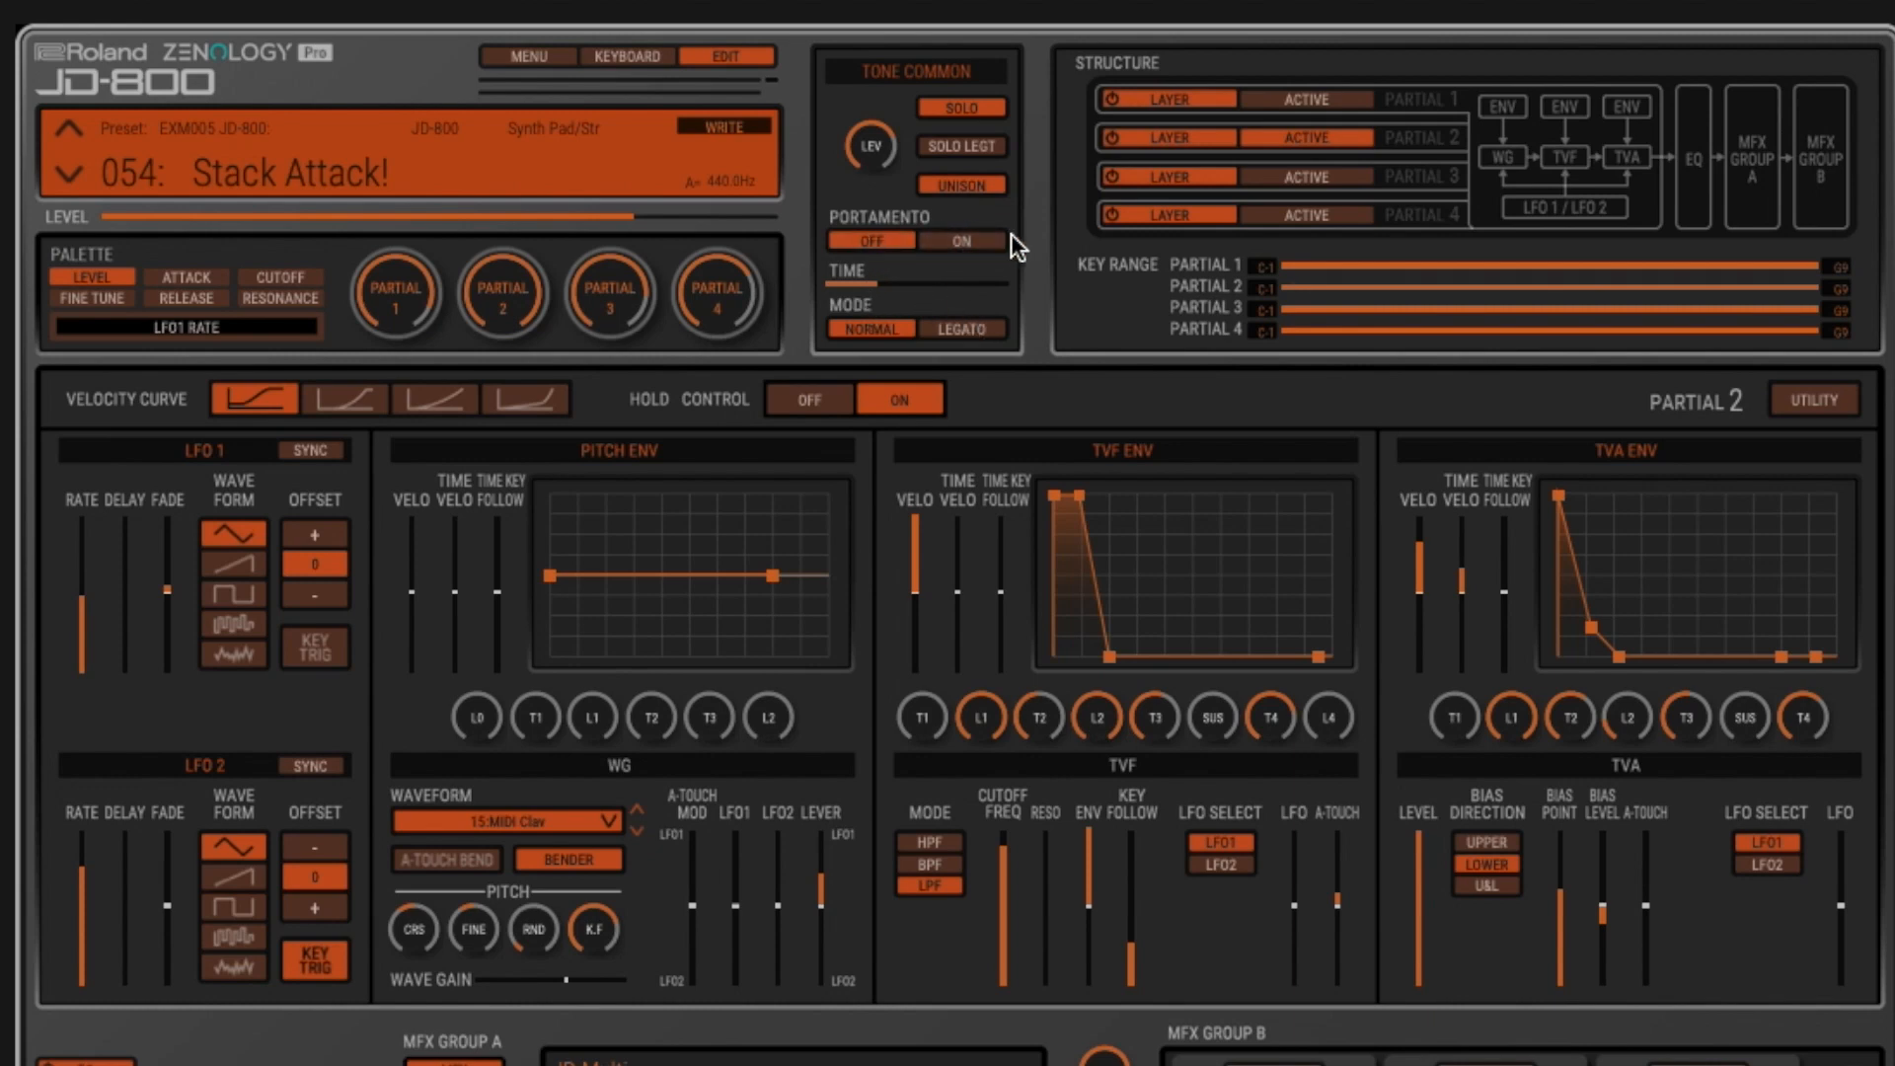
pyautogui.click(969, 323)
# - Open the ZENOLOGY manual at the JD-800 detailed settings page, zoom in and widen the viewer window
pyautogui.click(537, 55)
pyautogui.click(608, 413)
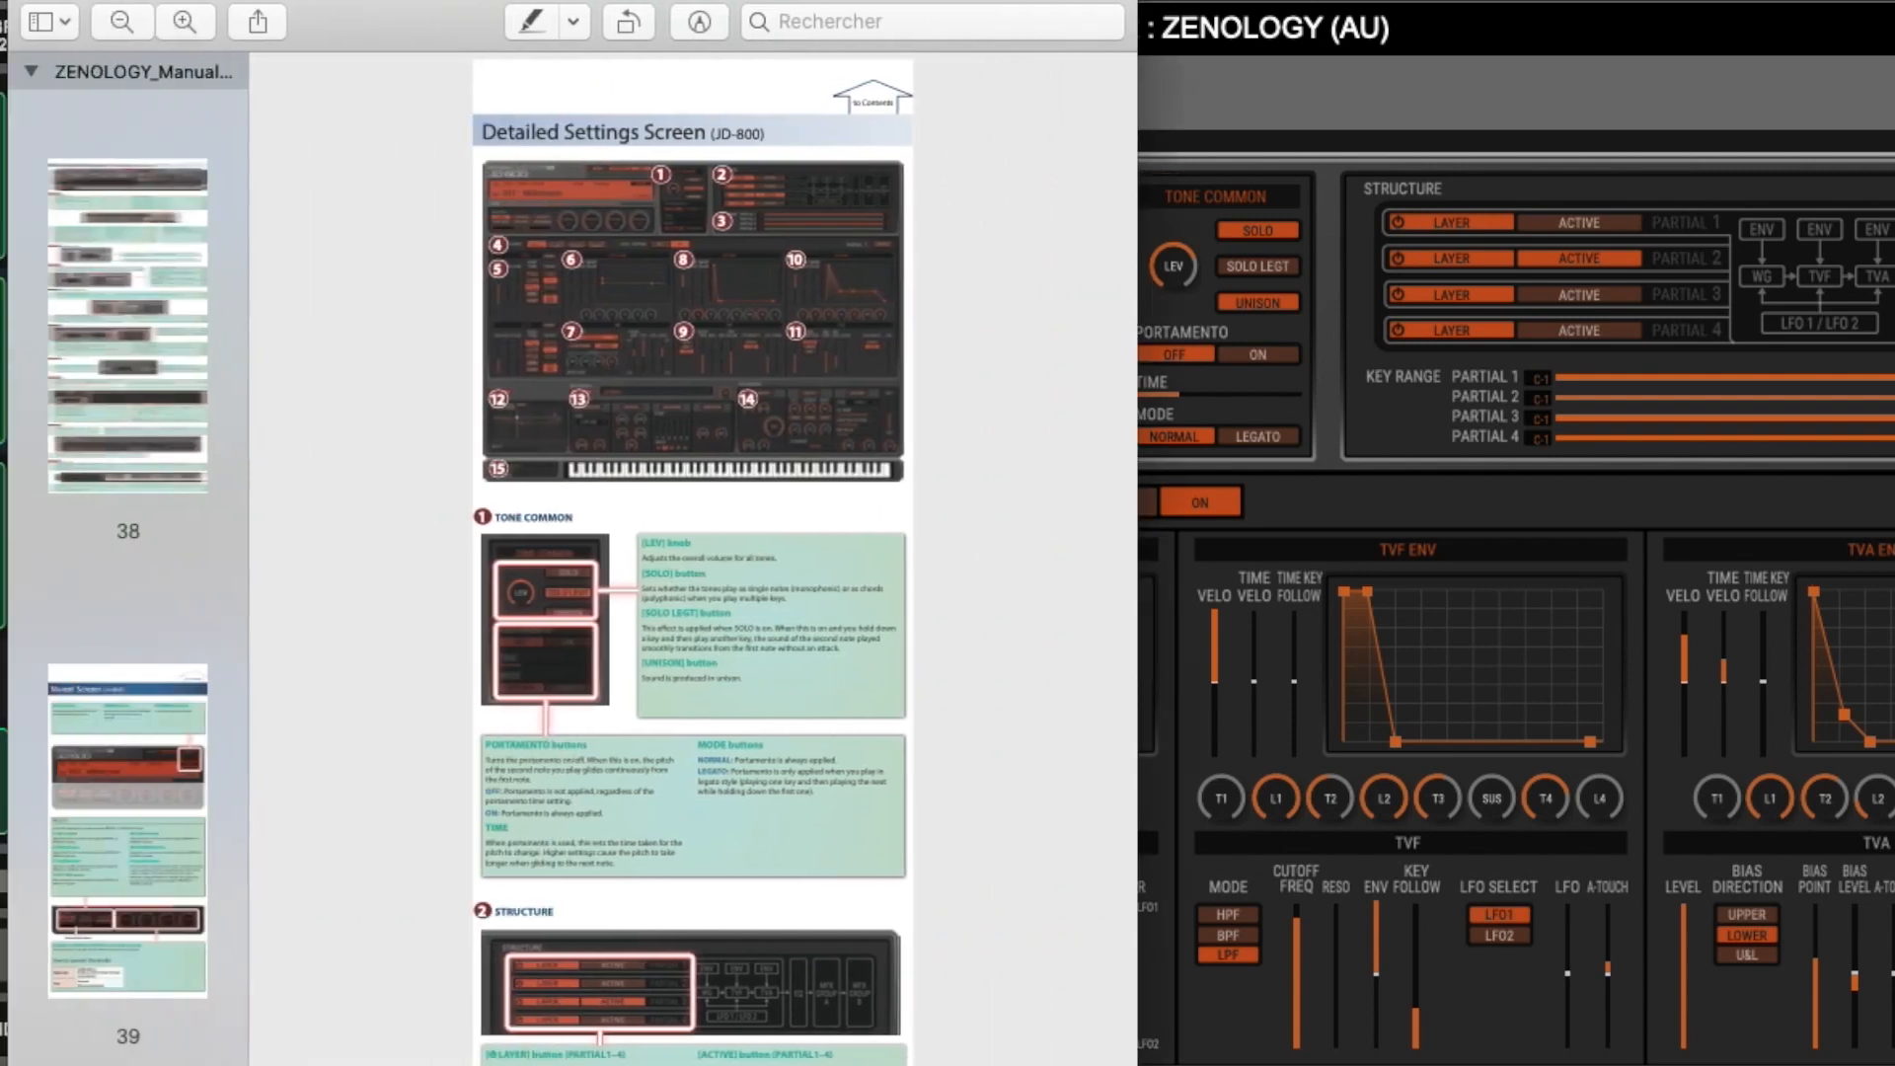
pyautogui.scroll(3, 512, 180)
pyautogui.scroll(3, 1130, 429)
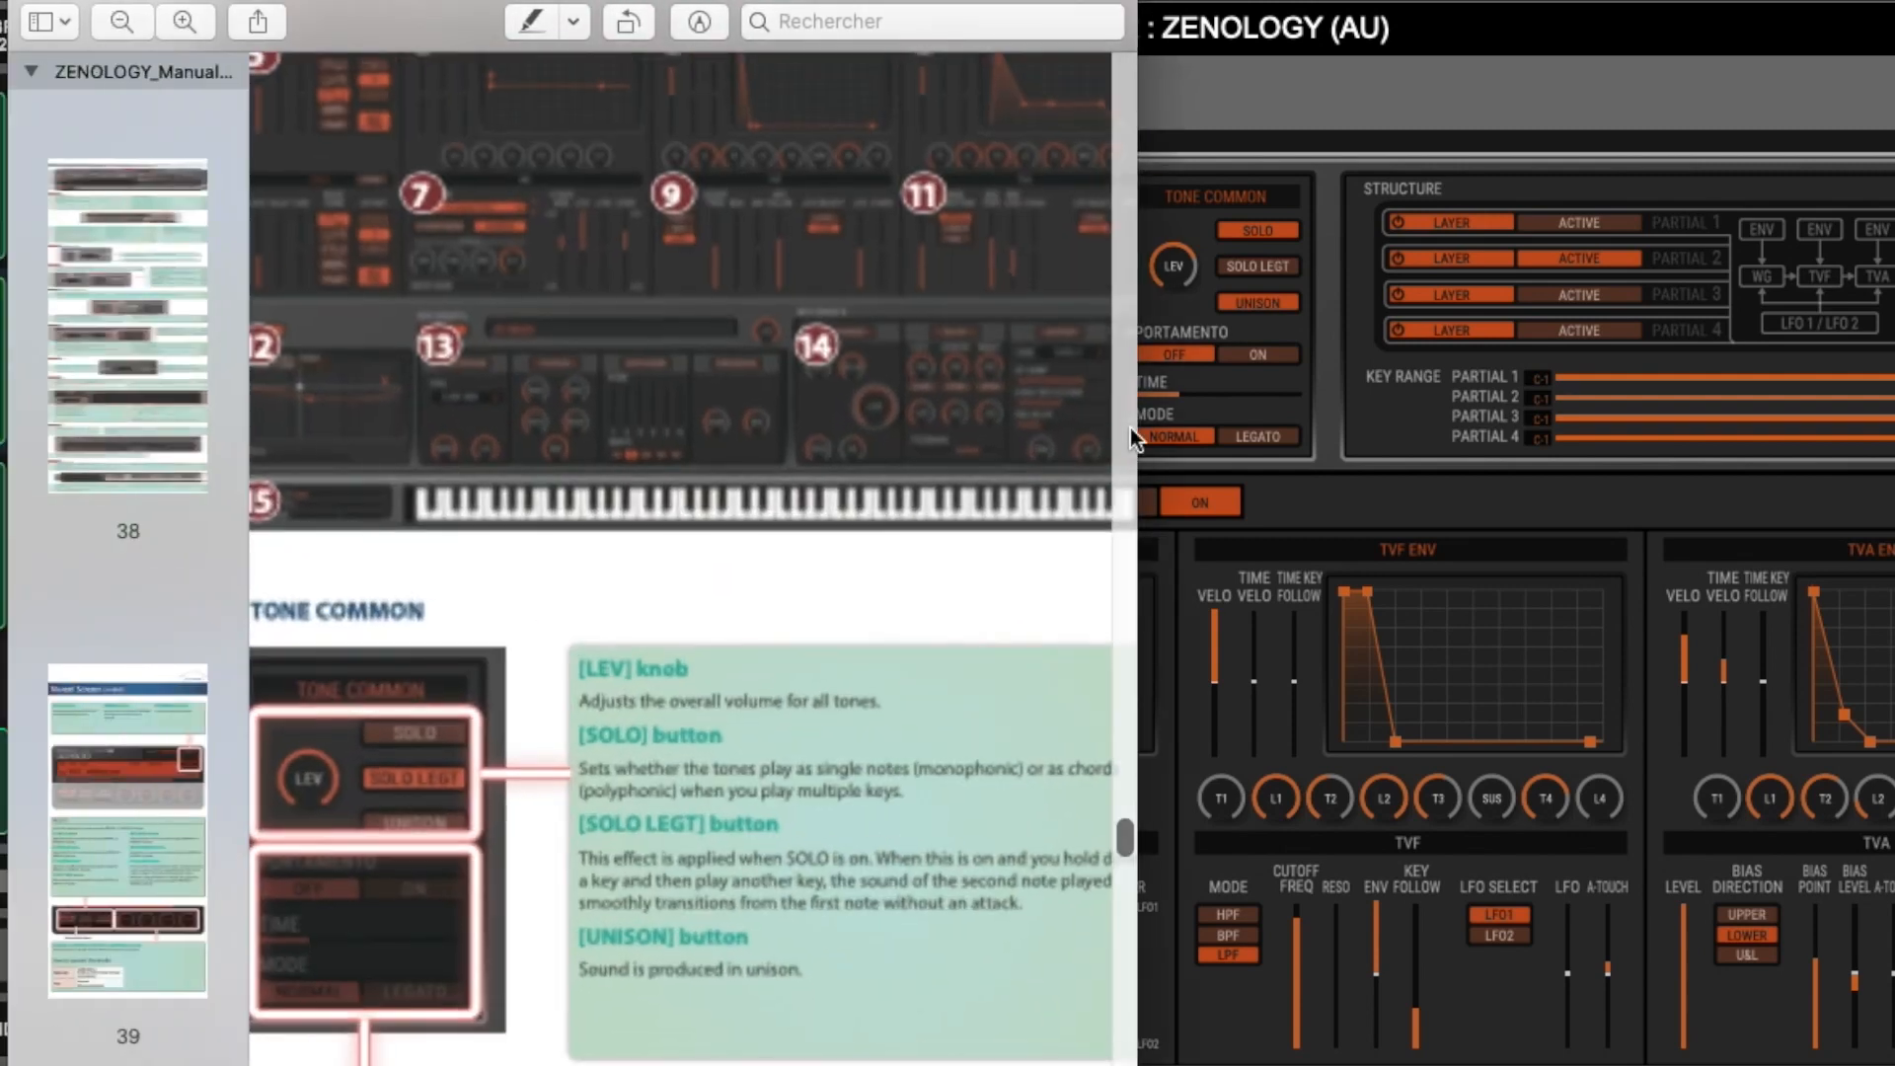
pyautogui.moveTo(1138, 432); pyautogui.dragTo(1894, 428)
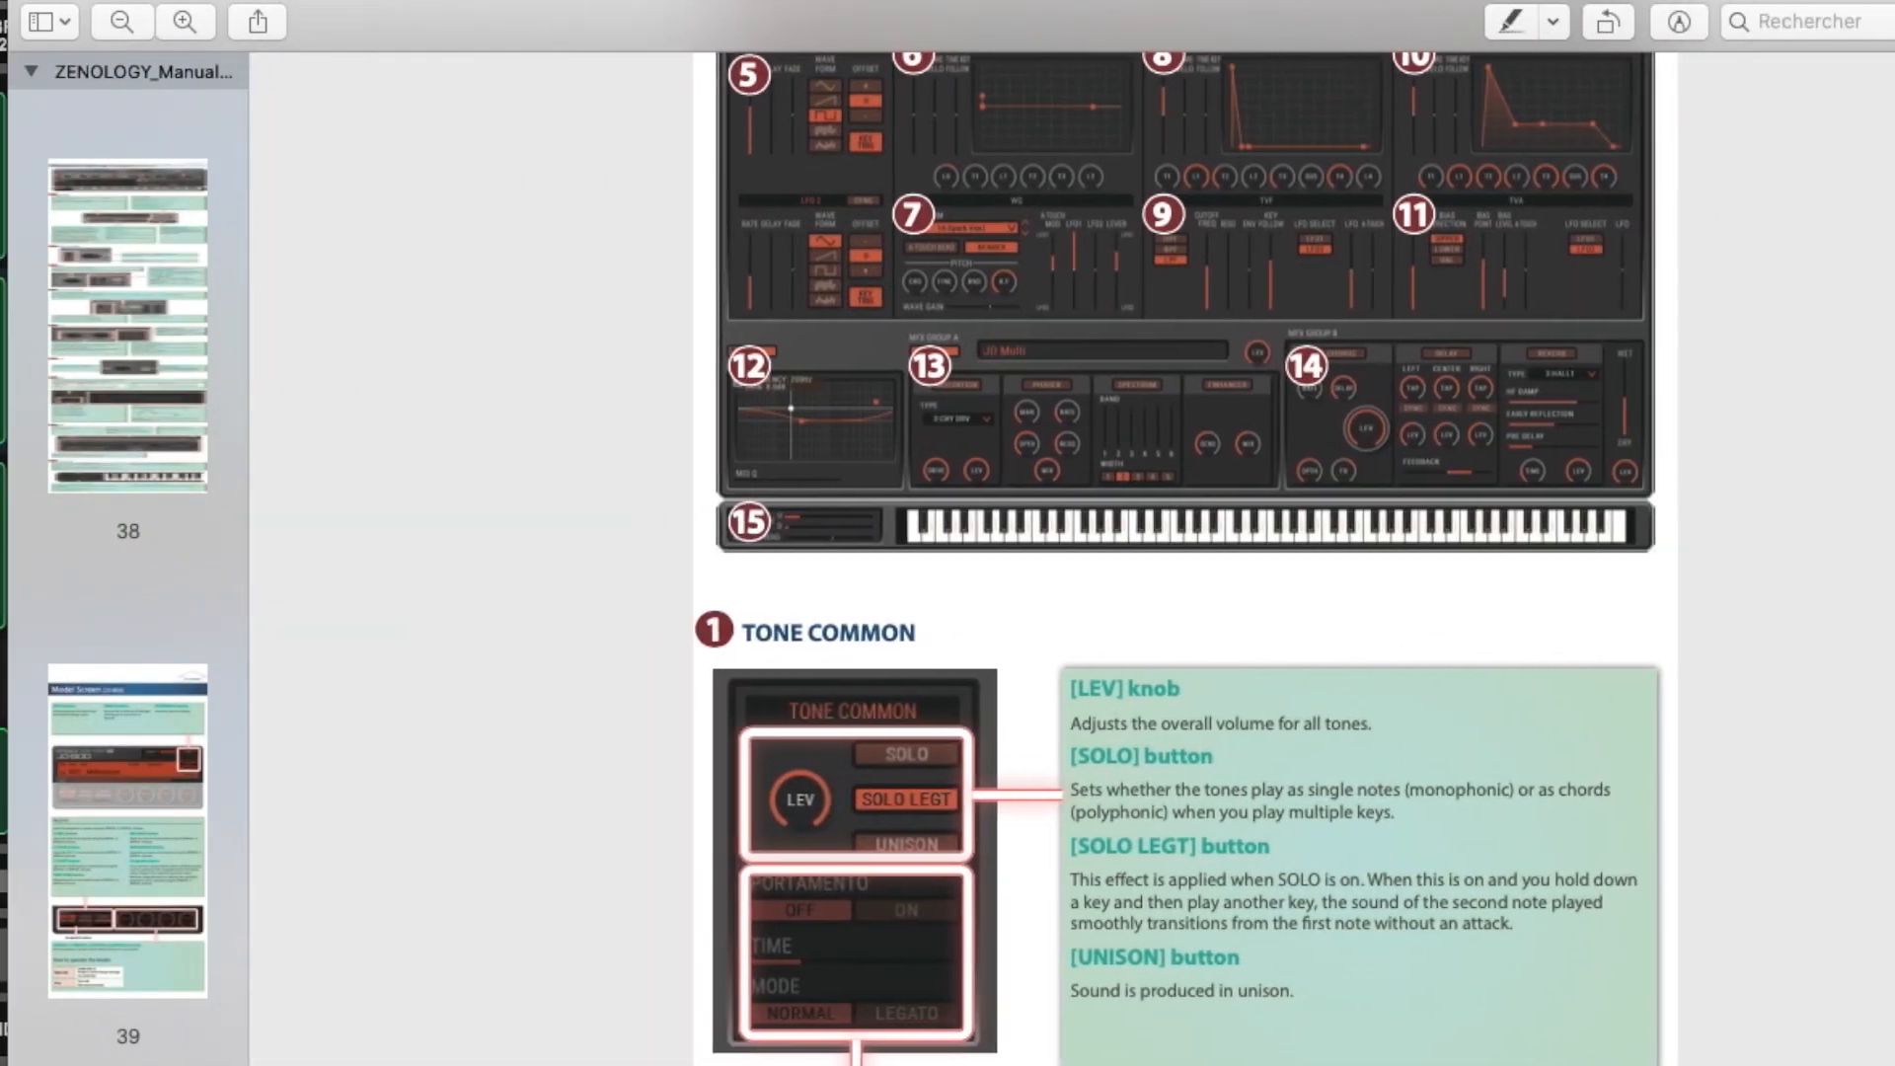
# - Examine the manual's JD-800 explanations, from the numbered screen overview through Tone Common, Structure and Velocity Curve to the LFO sections
pyautogui.scroll(5, 1023, 700)
pyautogui.scroll(3, 1026, 700)
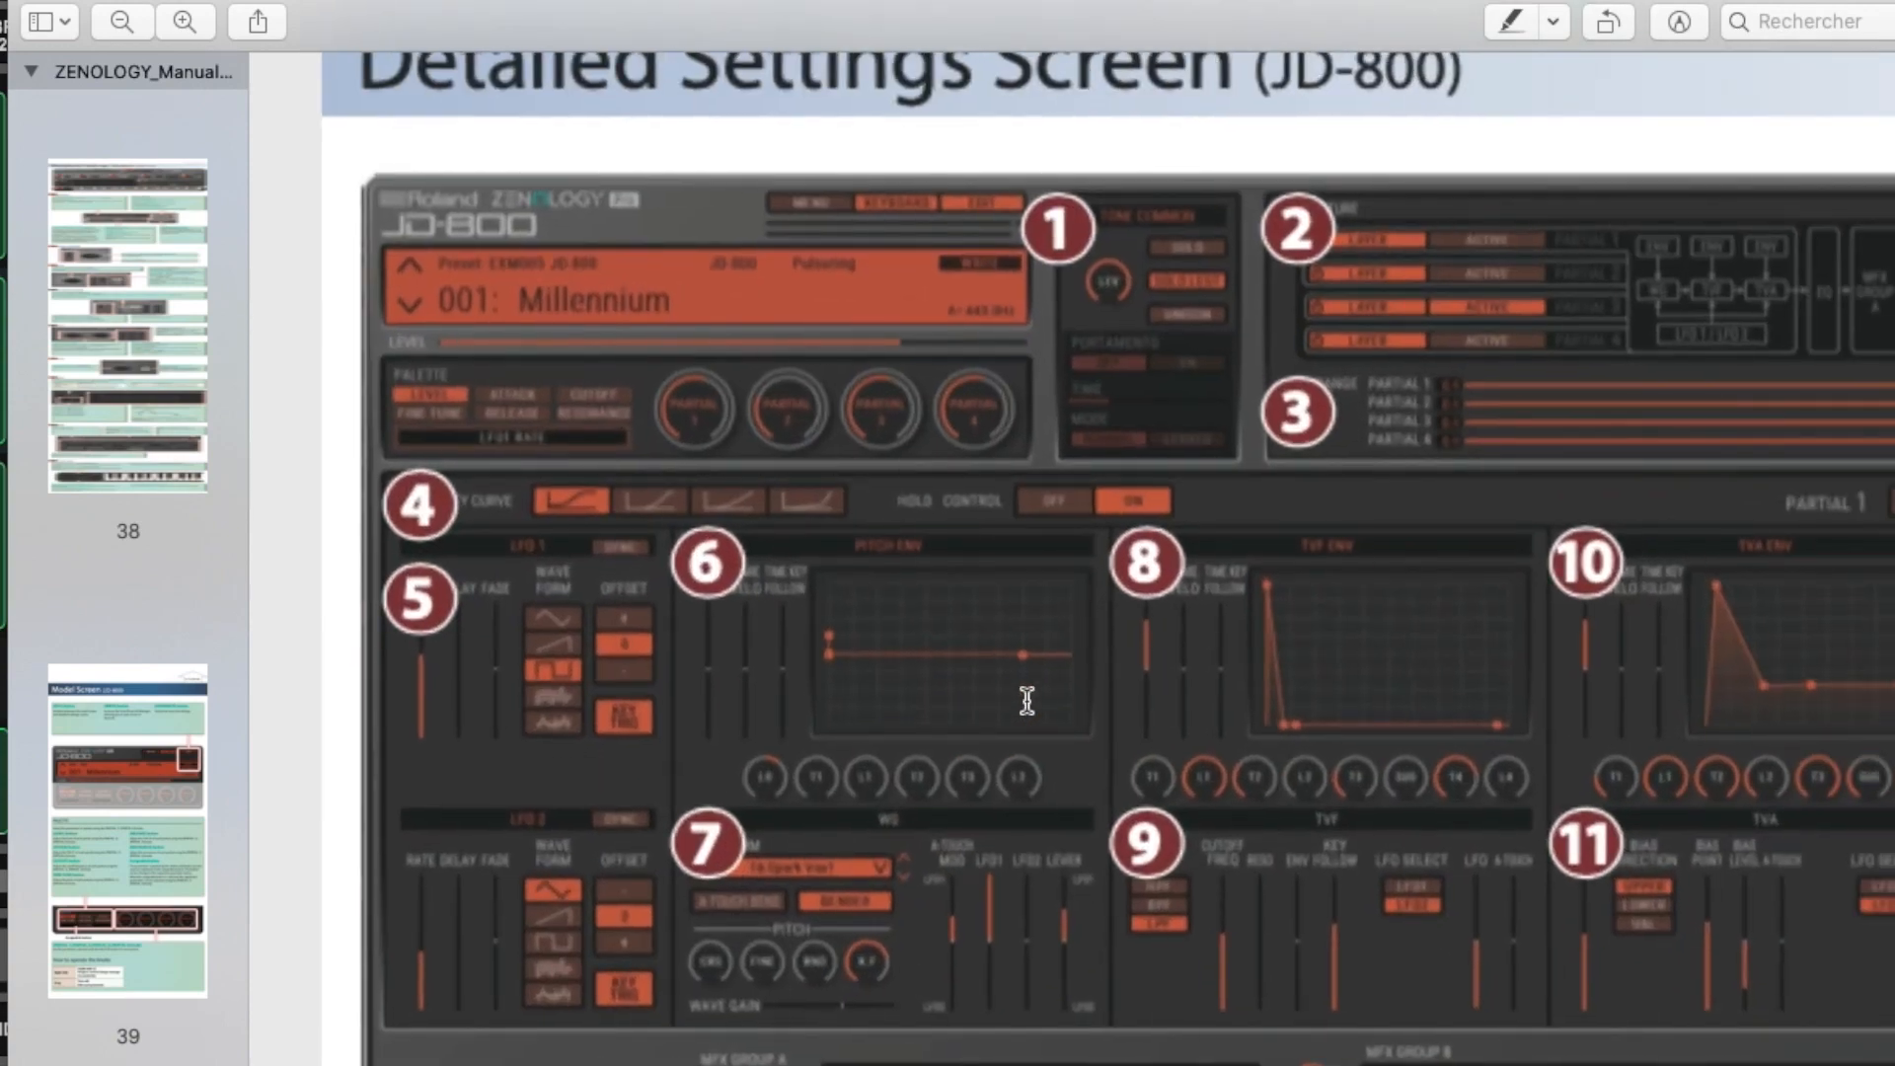
pyautogui.scroll(-3, 1443, 923)
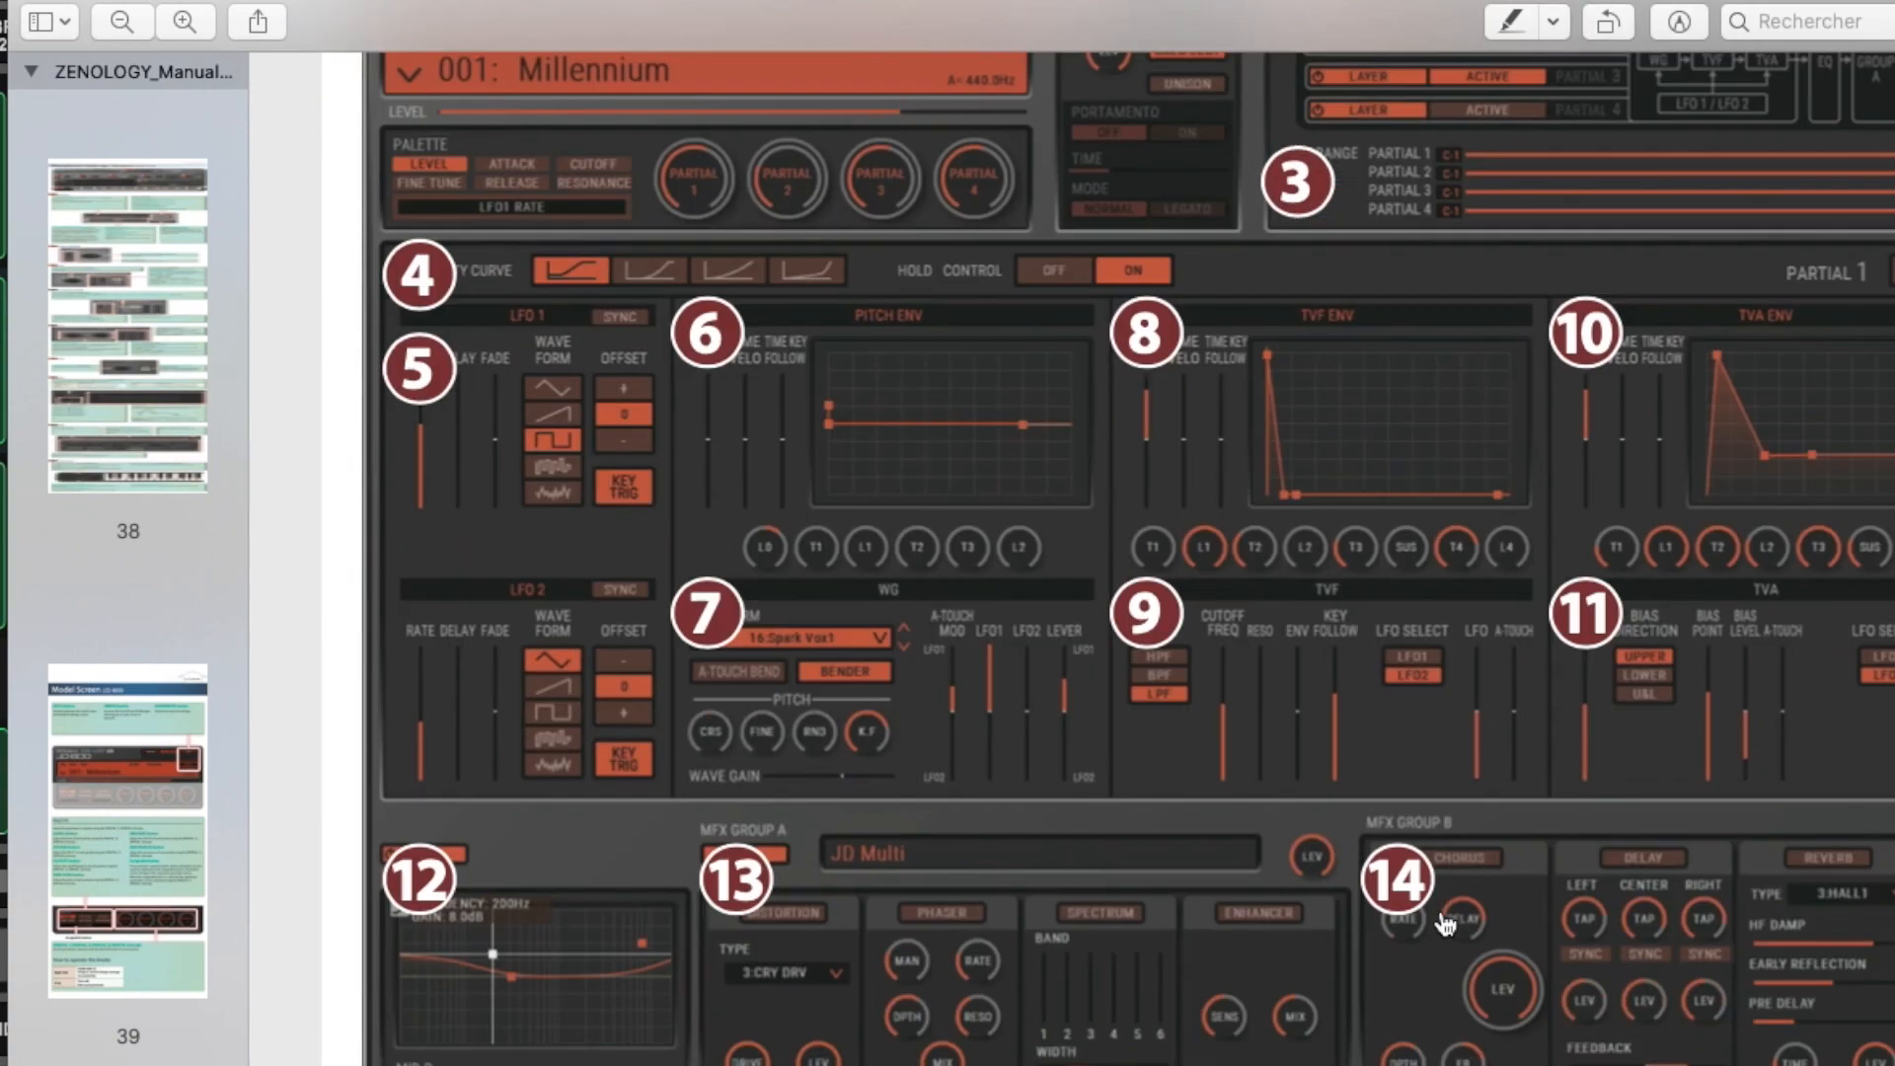
pyautogui.scroll(-10, 1443, 923)
pyautogui.scroll(-5, 1442, 1029)
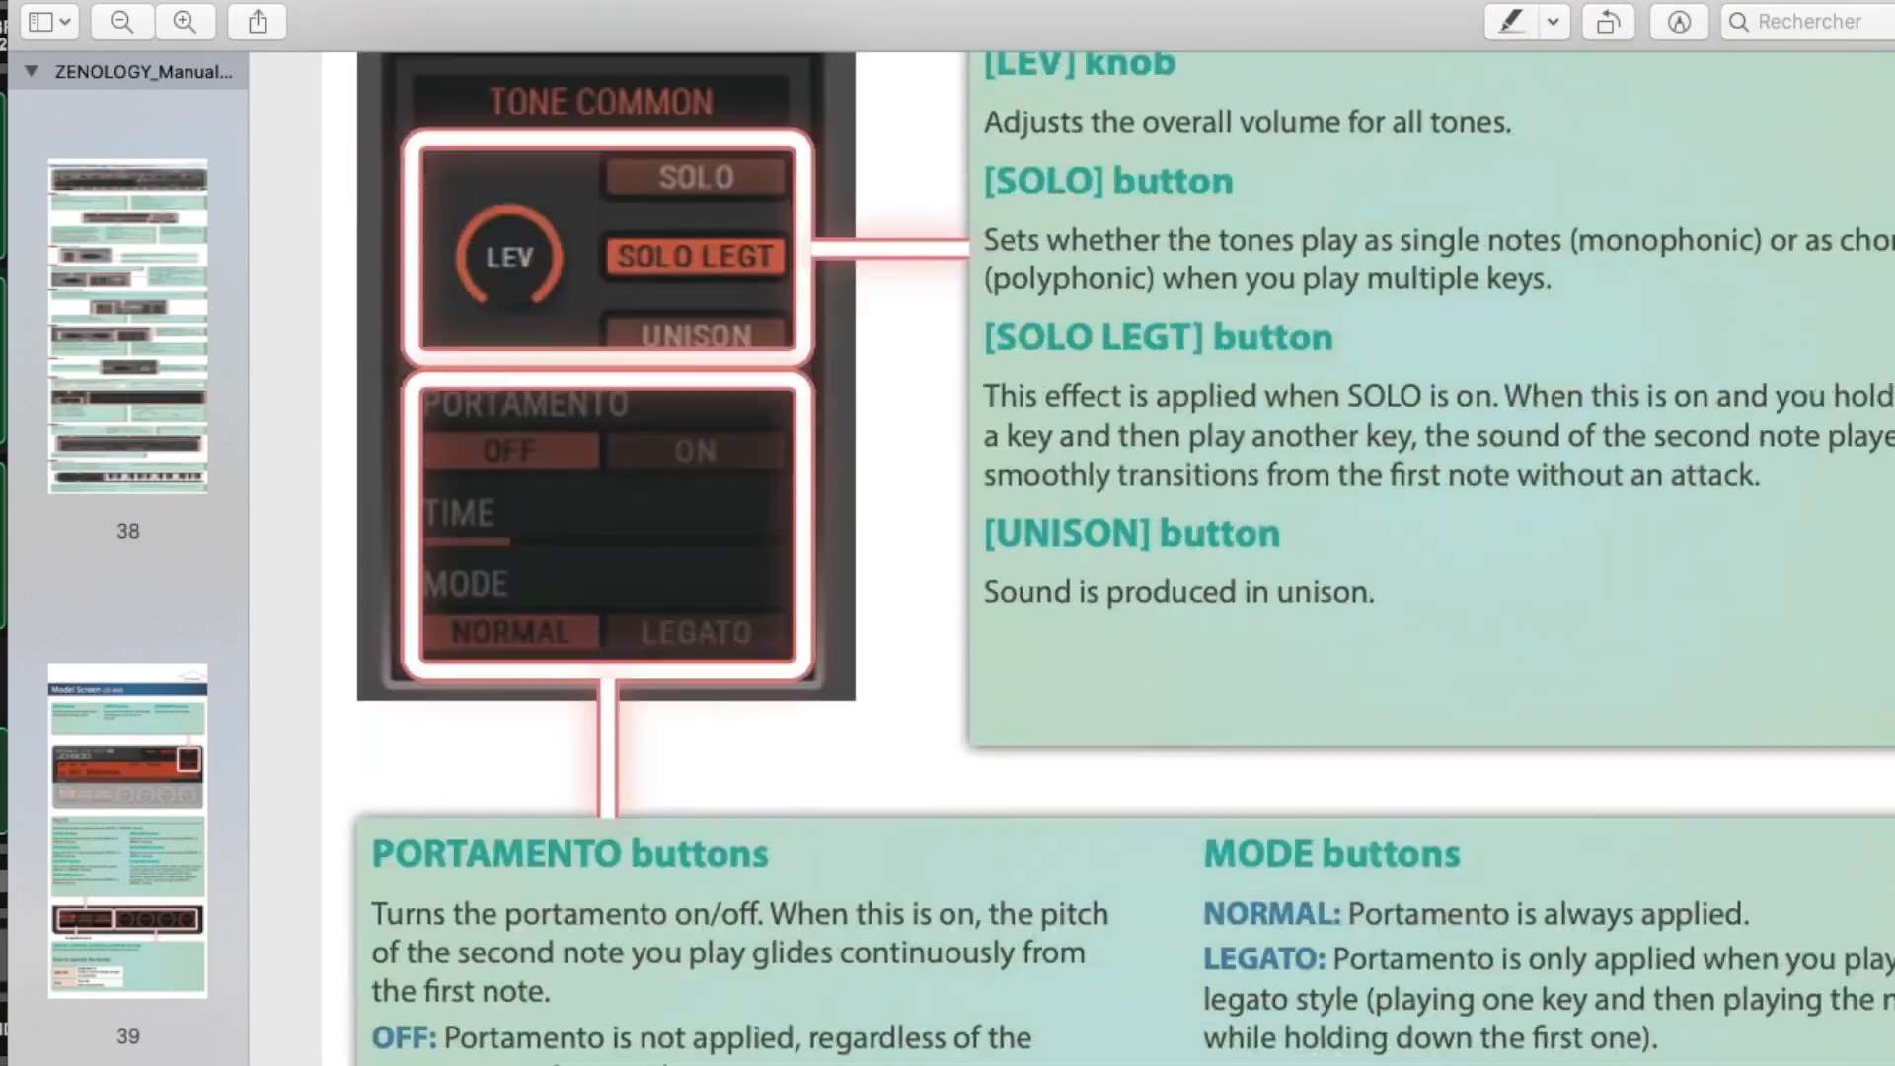
pyautogui.scroll(-15, 1108, 557)
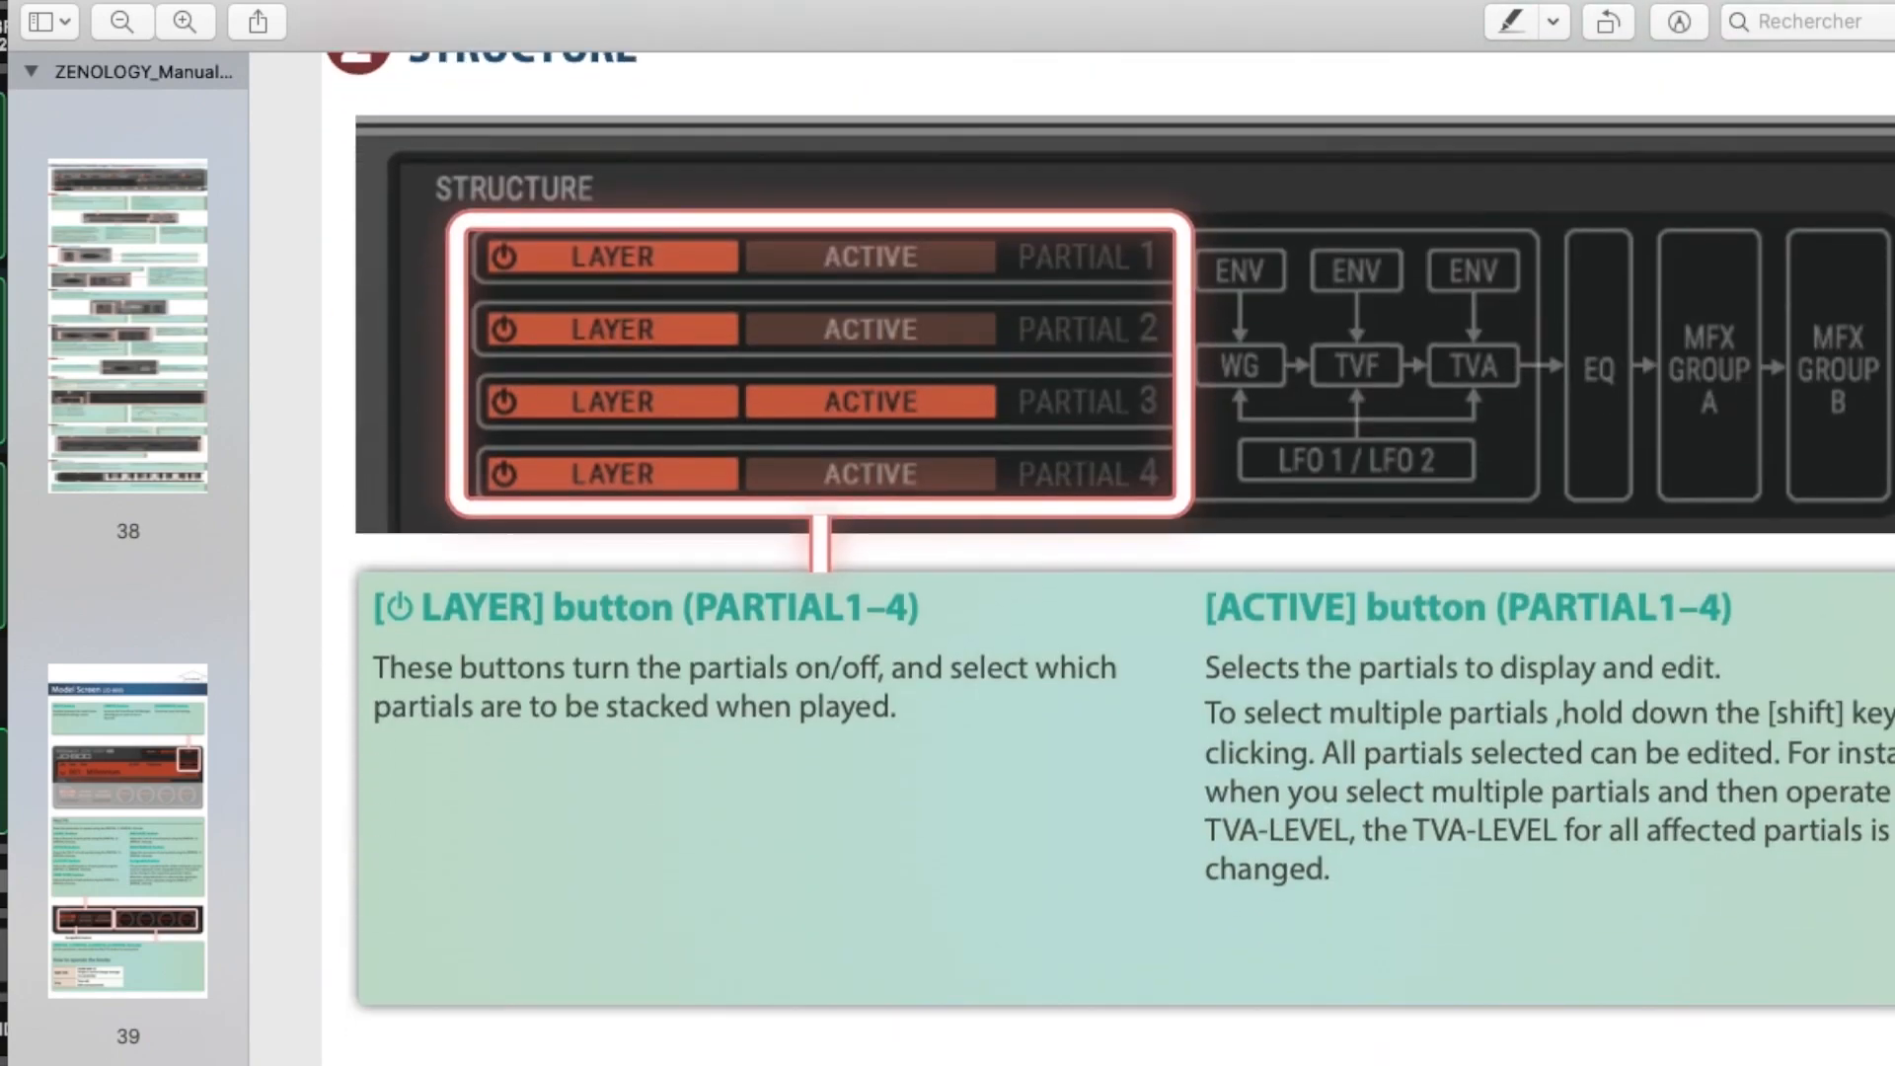
pyautogui.scroll(-15, 1109, 558)
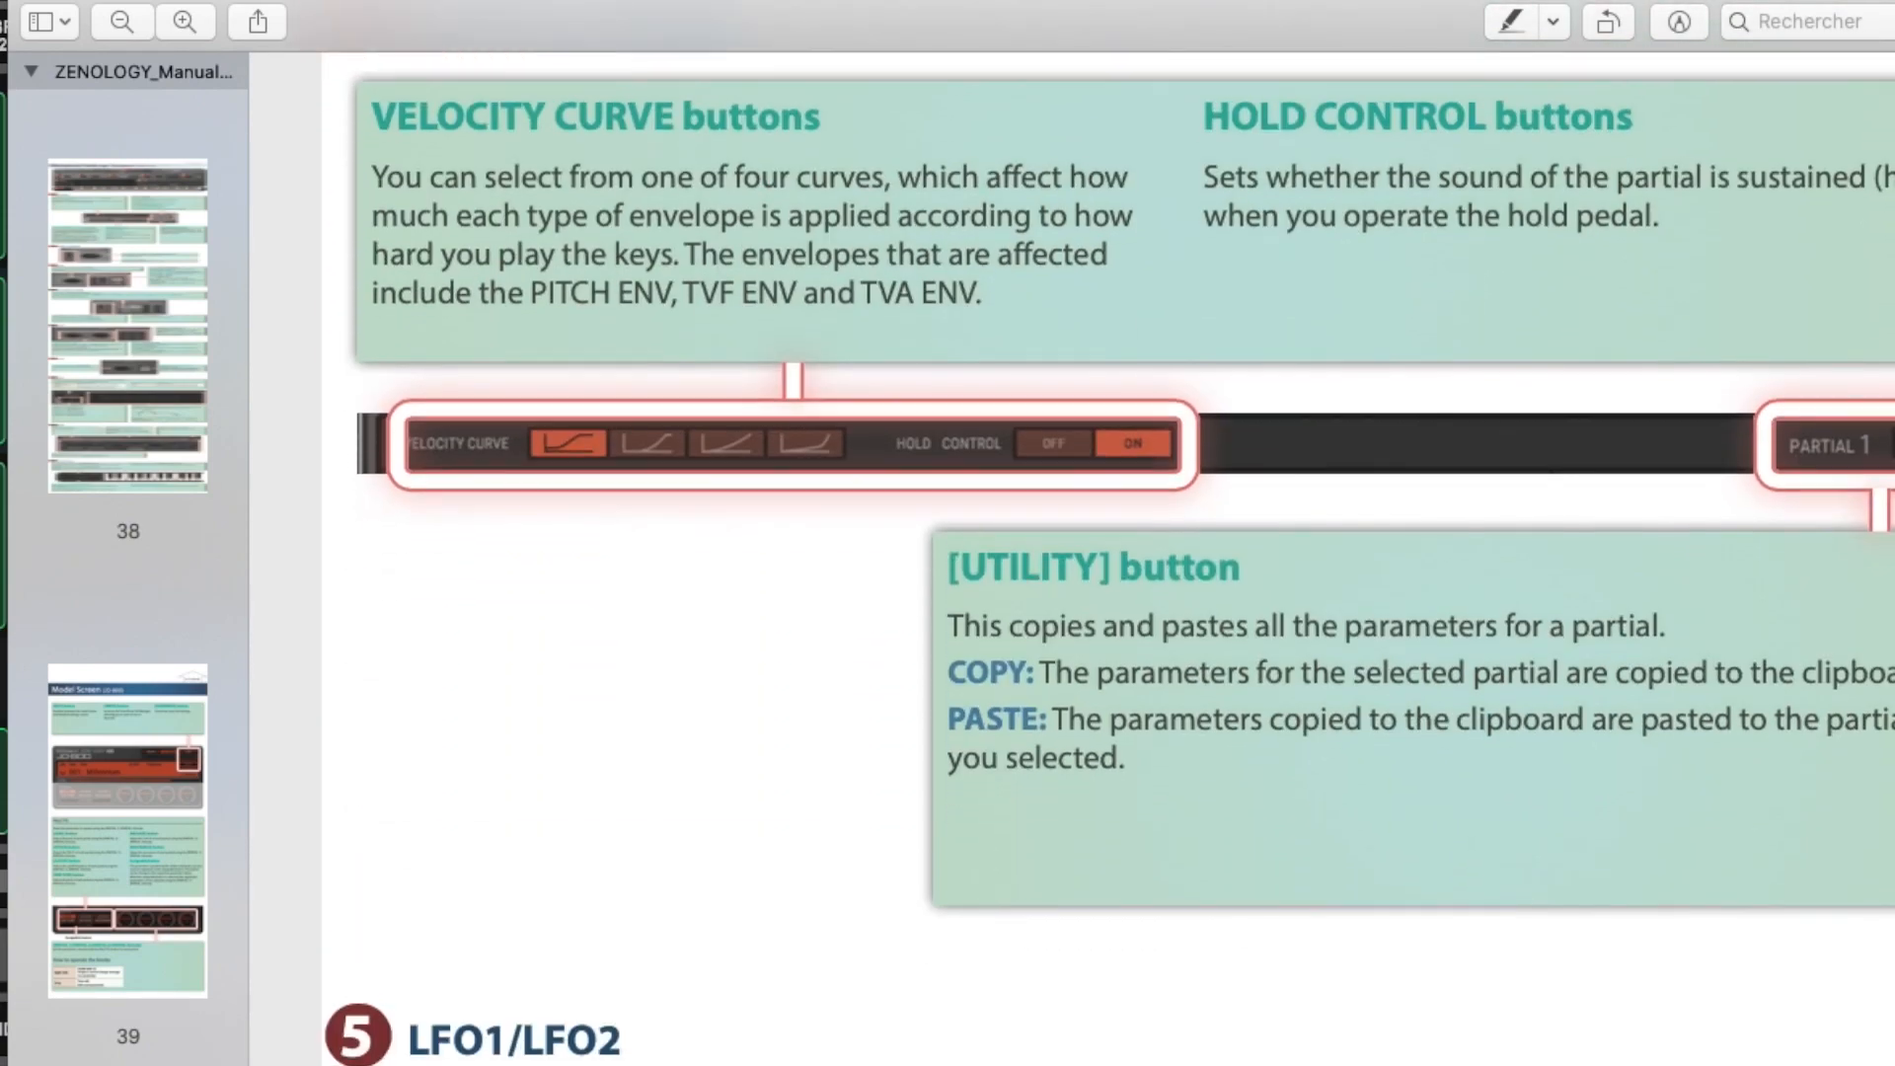
pyautogui.scroll(-15, 1109, 558)
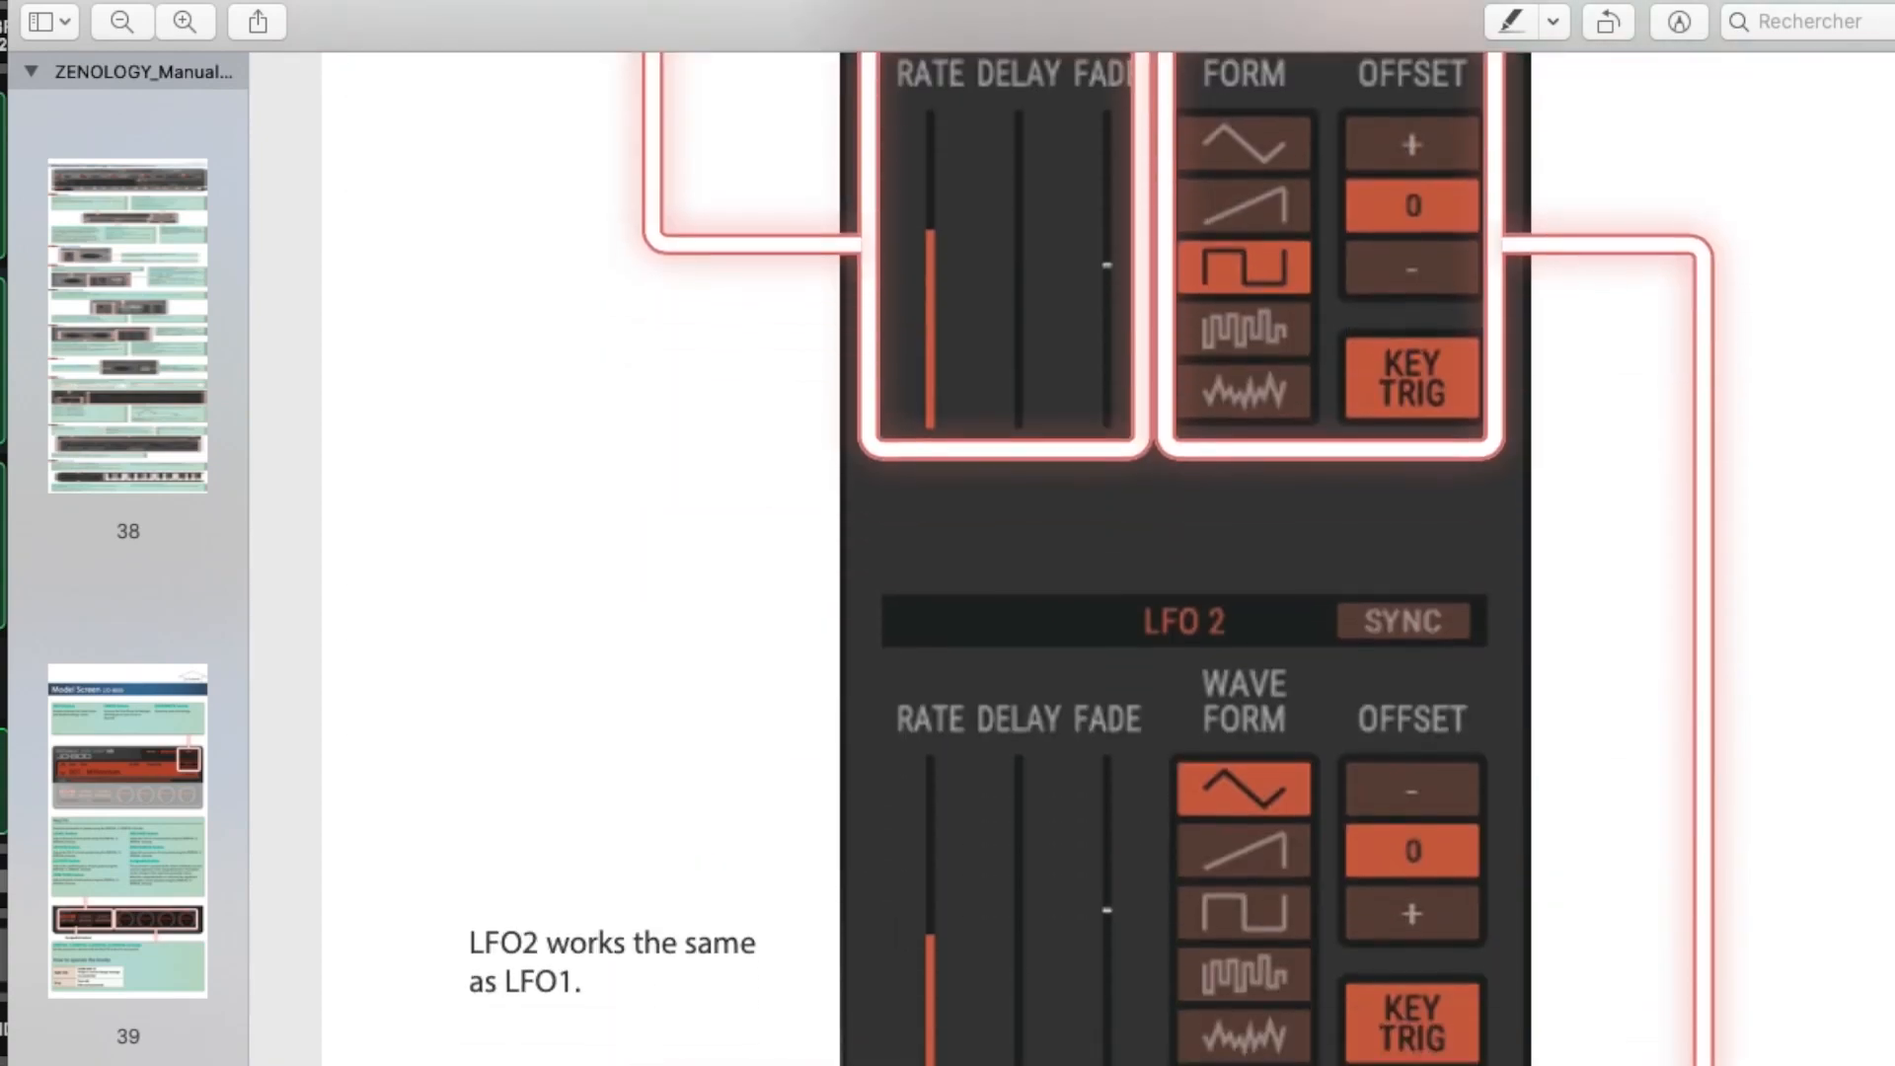
pyautogui.scroll(-15, 1109, 557)
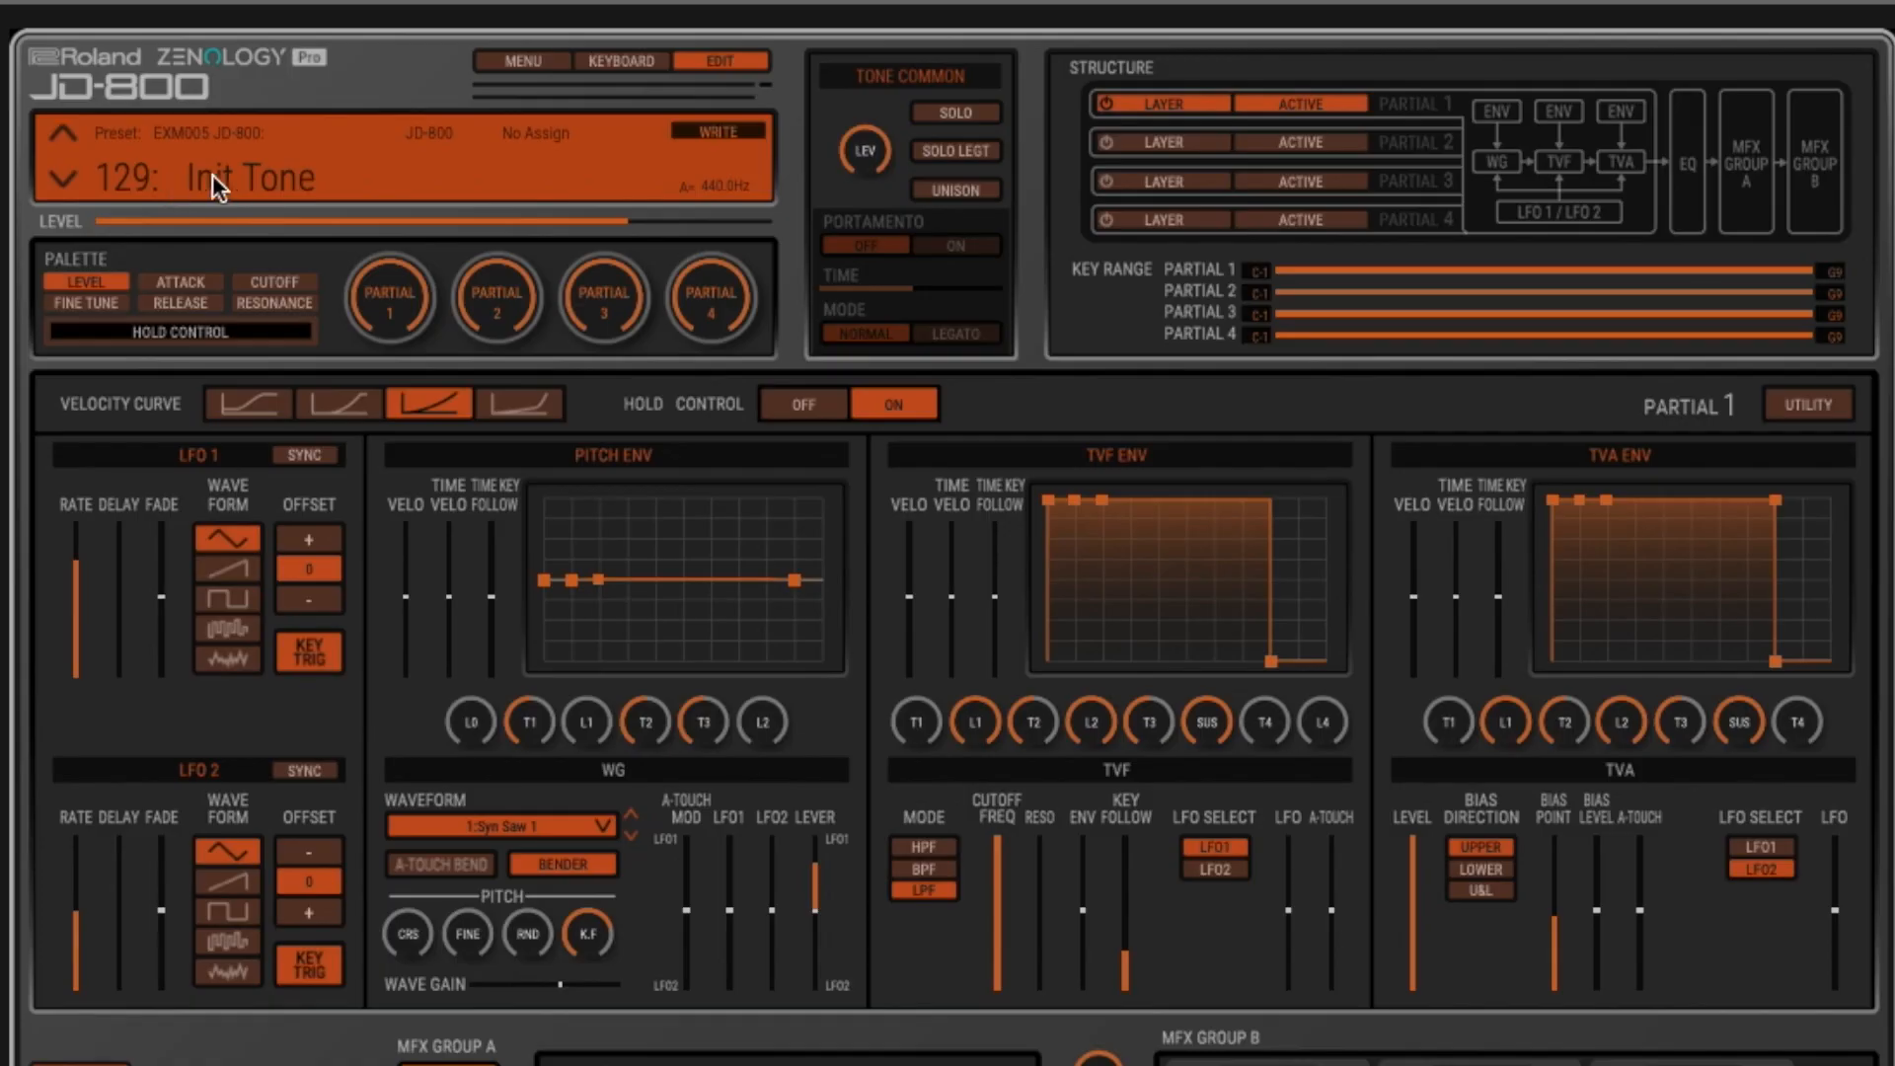
# - Load preset 0129: Init Tone from the EXM005 JD-800 bank in the preset browser
pyautogui.click(215, 173)
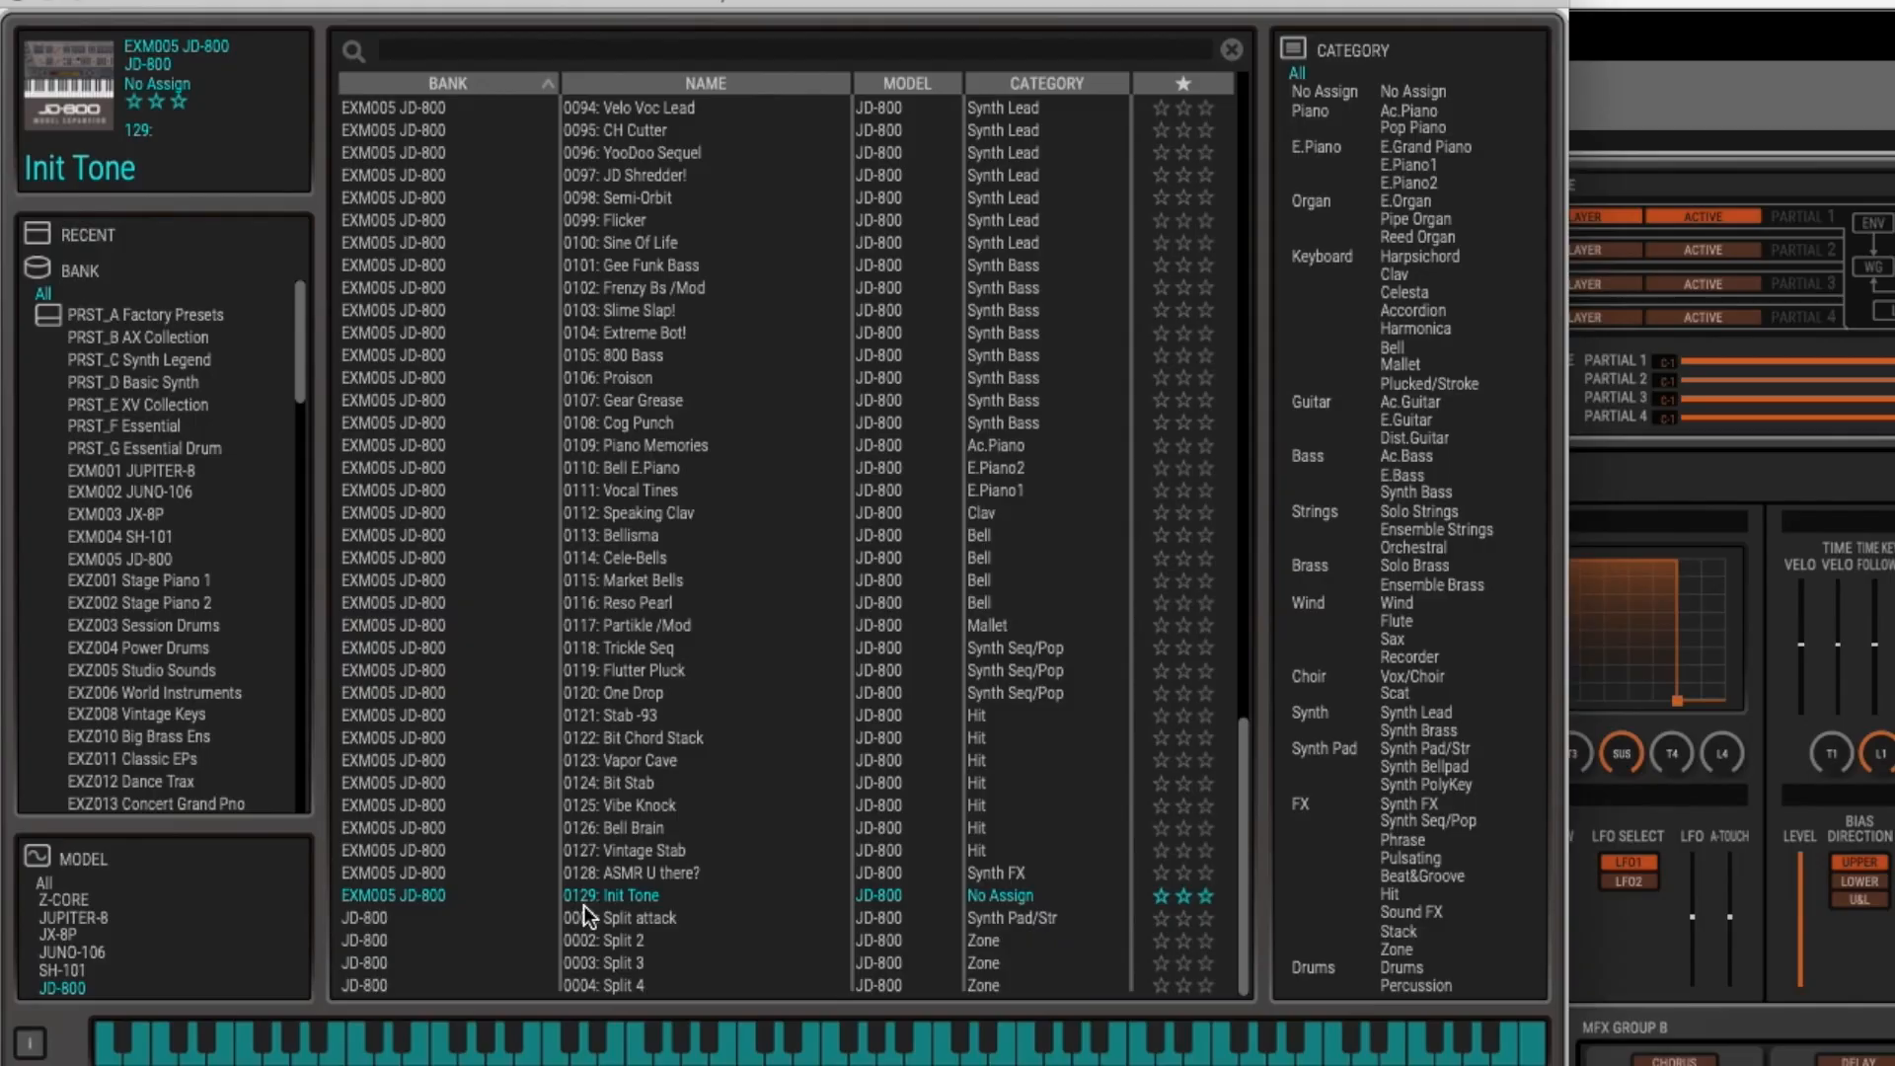
pyautogui.doubleClick(653, 898)
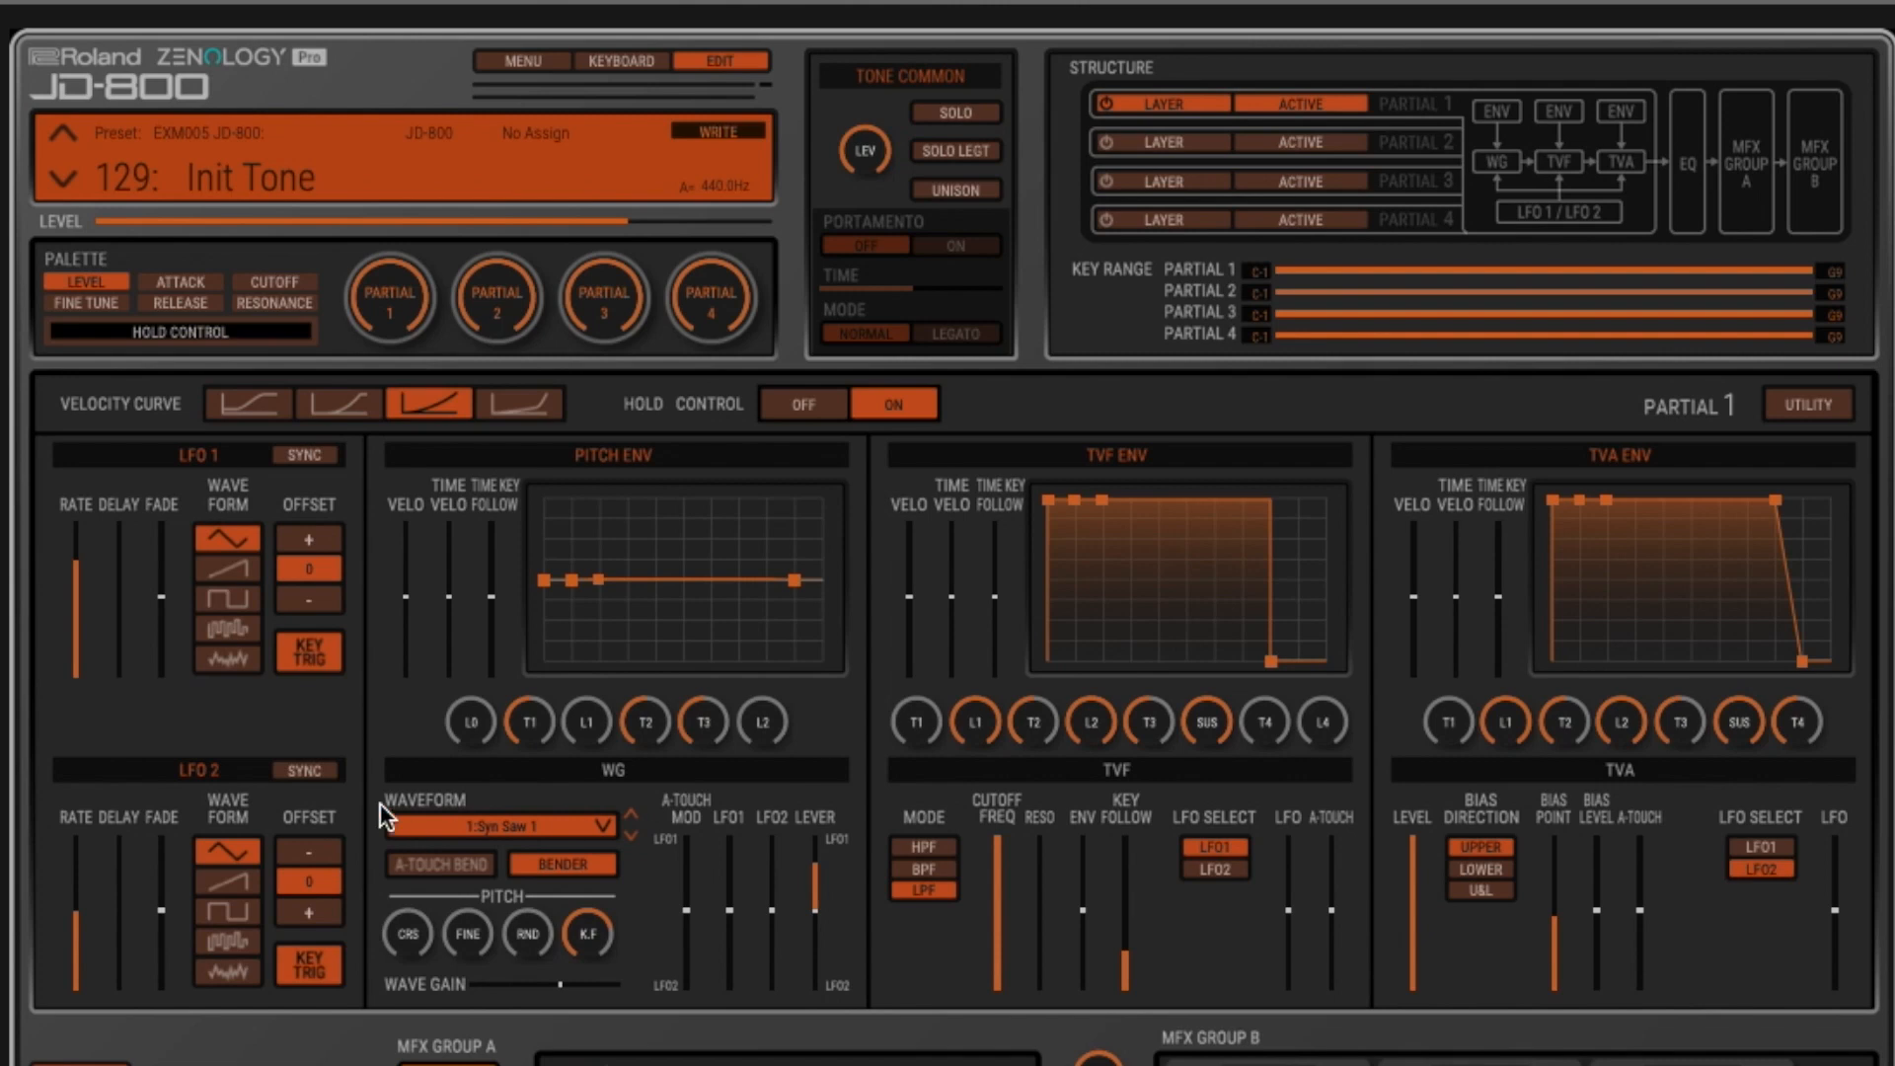
# - Advance partial 1's waveform one entry at a time to 5:Syn Pulse1
pyautogui.click(633, 834)
pyautogui.click(634, 834)
pyautogui.click(634, 834)
pyautogui.click(634, 834)
# - Choose 9:Syn Pulse5 from the waveform list for partial 1, and step back one waveform
pyautogui.click(601, 826)
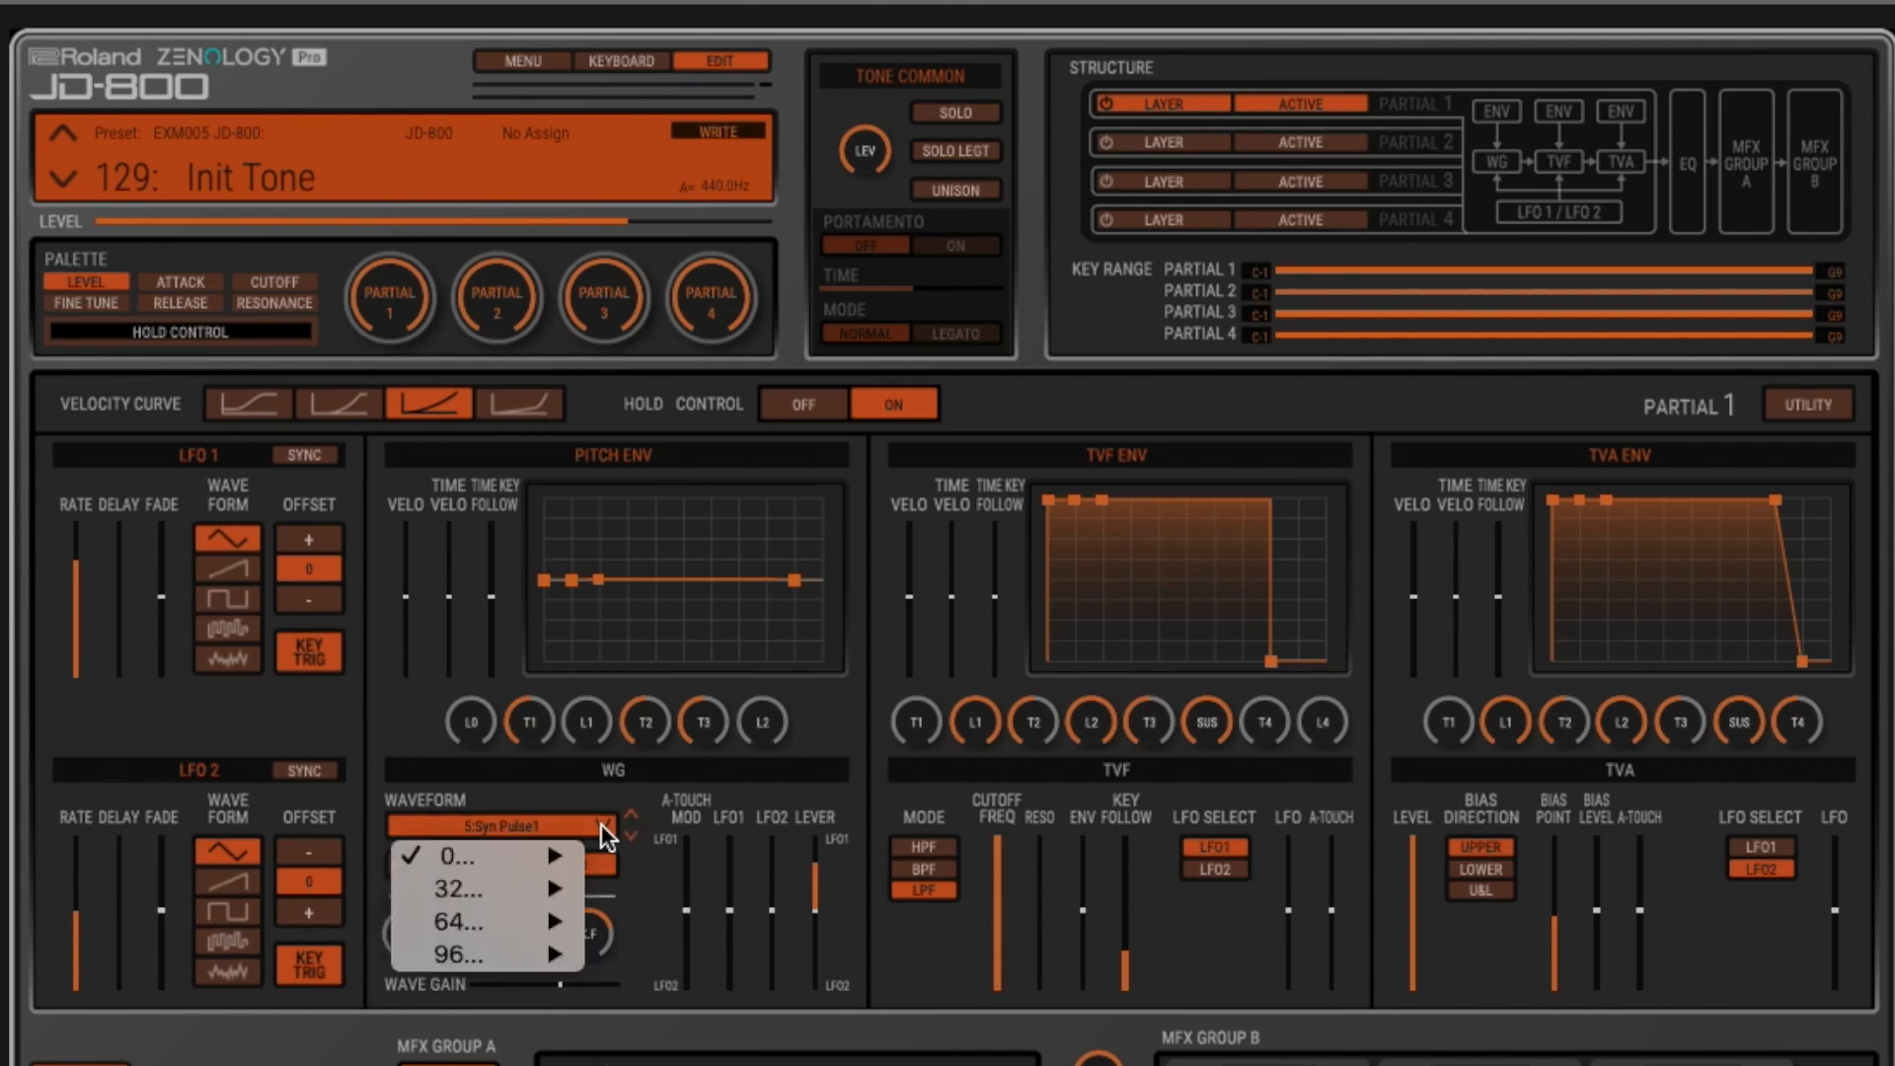
pyautogui.moveTo(551, 850)
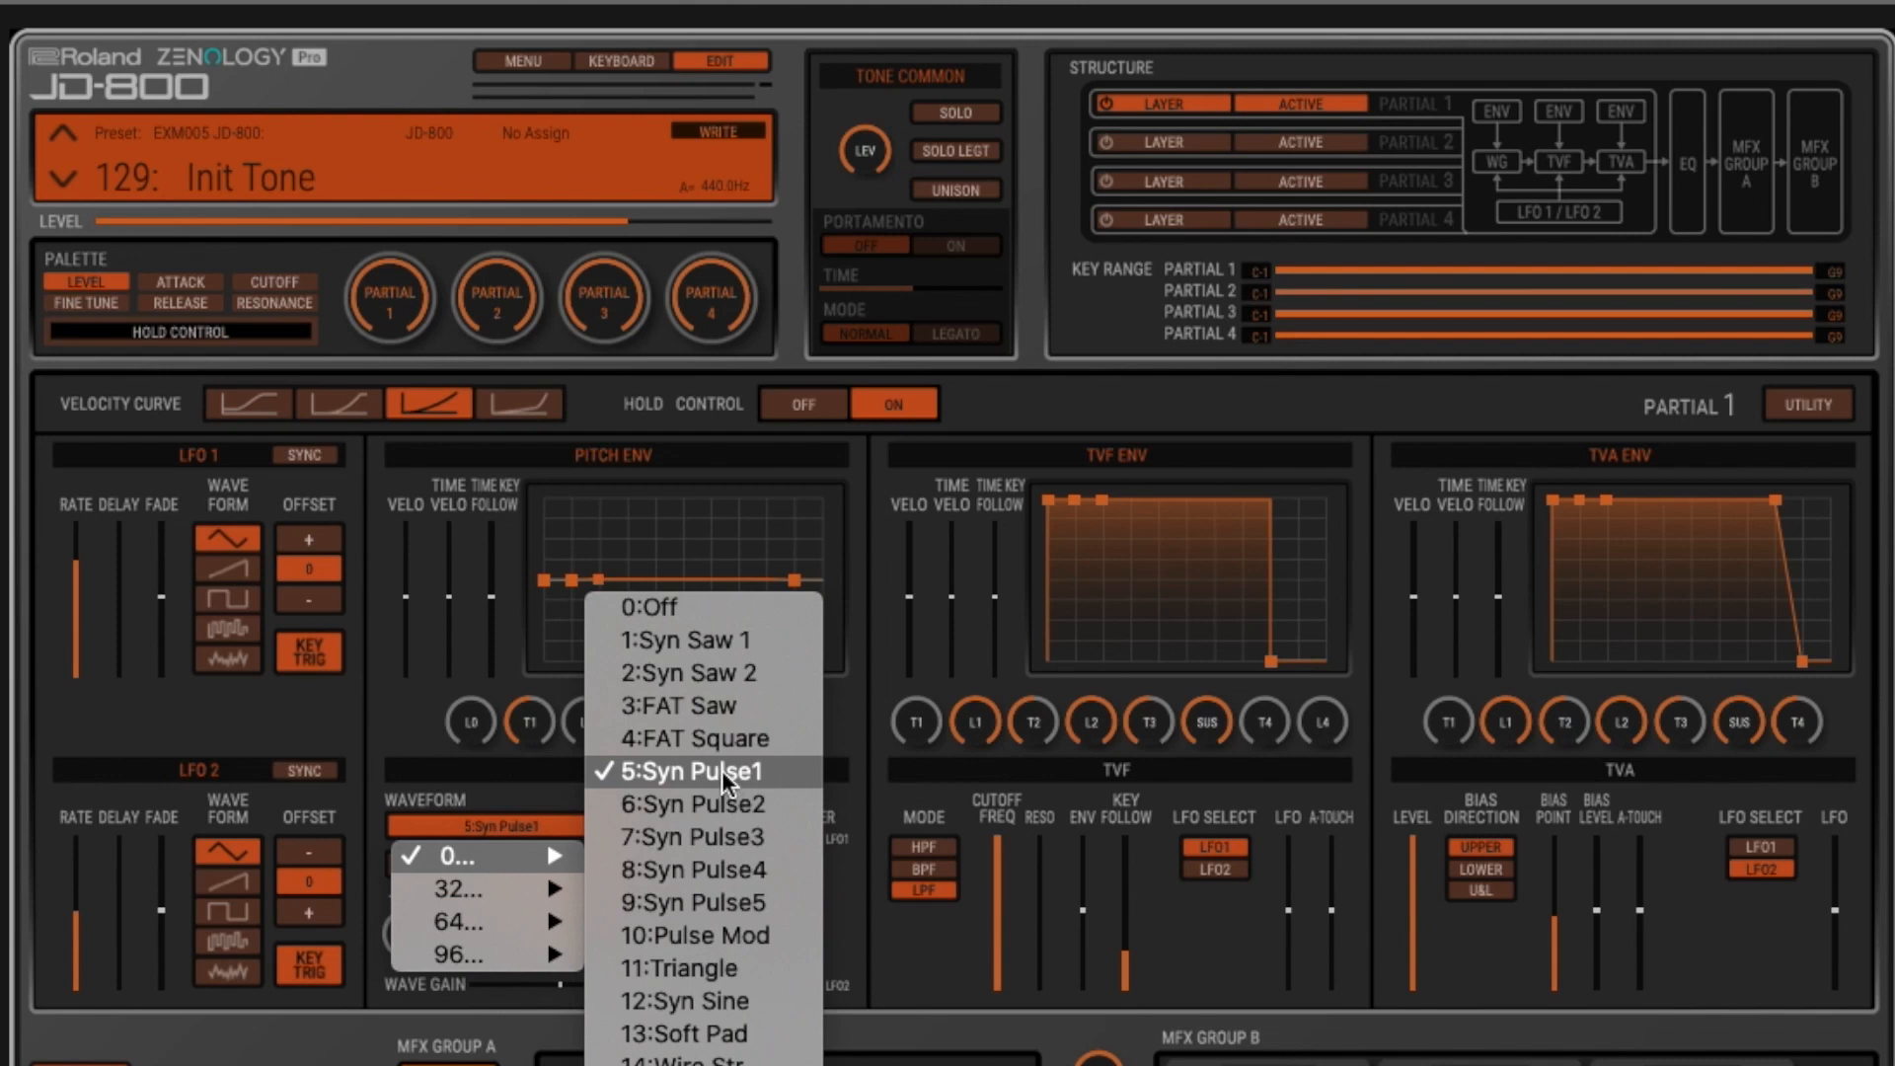
pyautogui.click(733, 896)
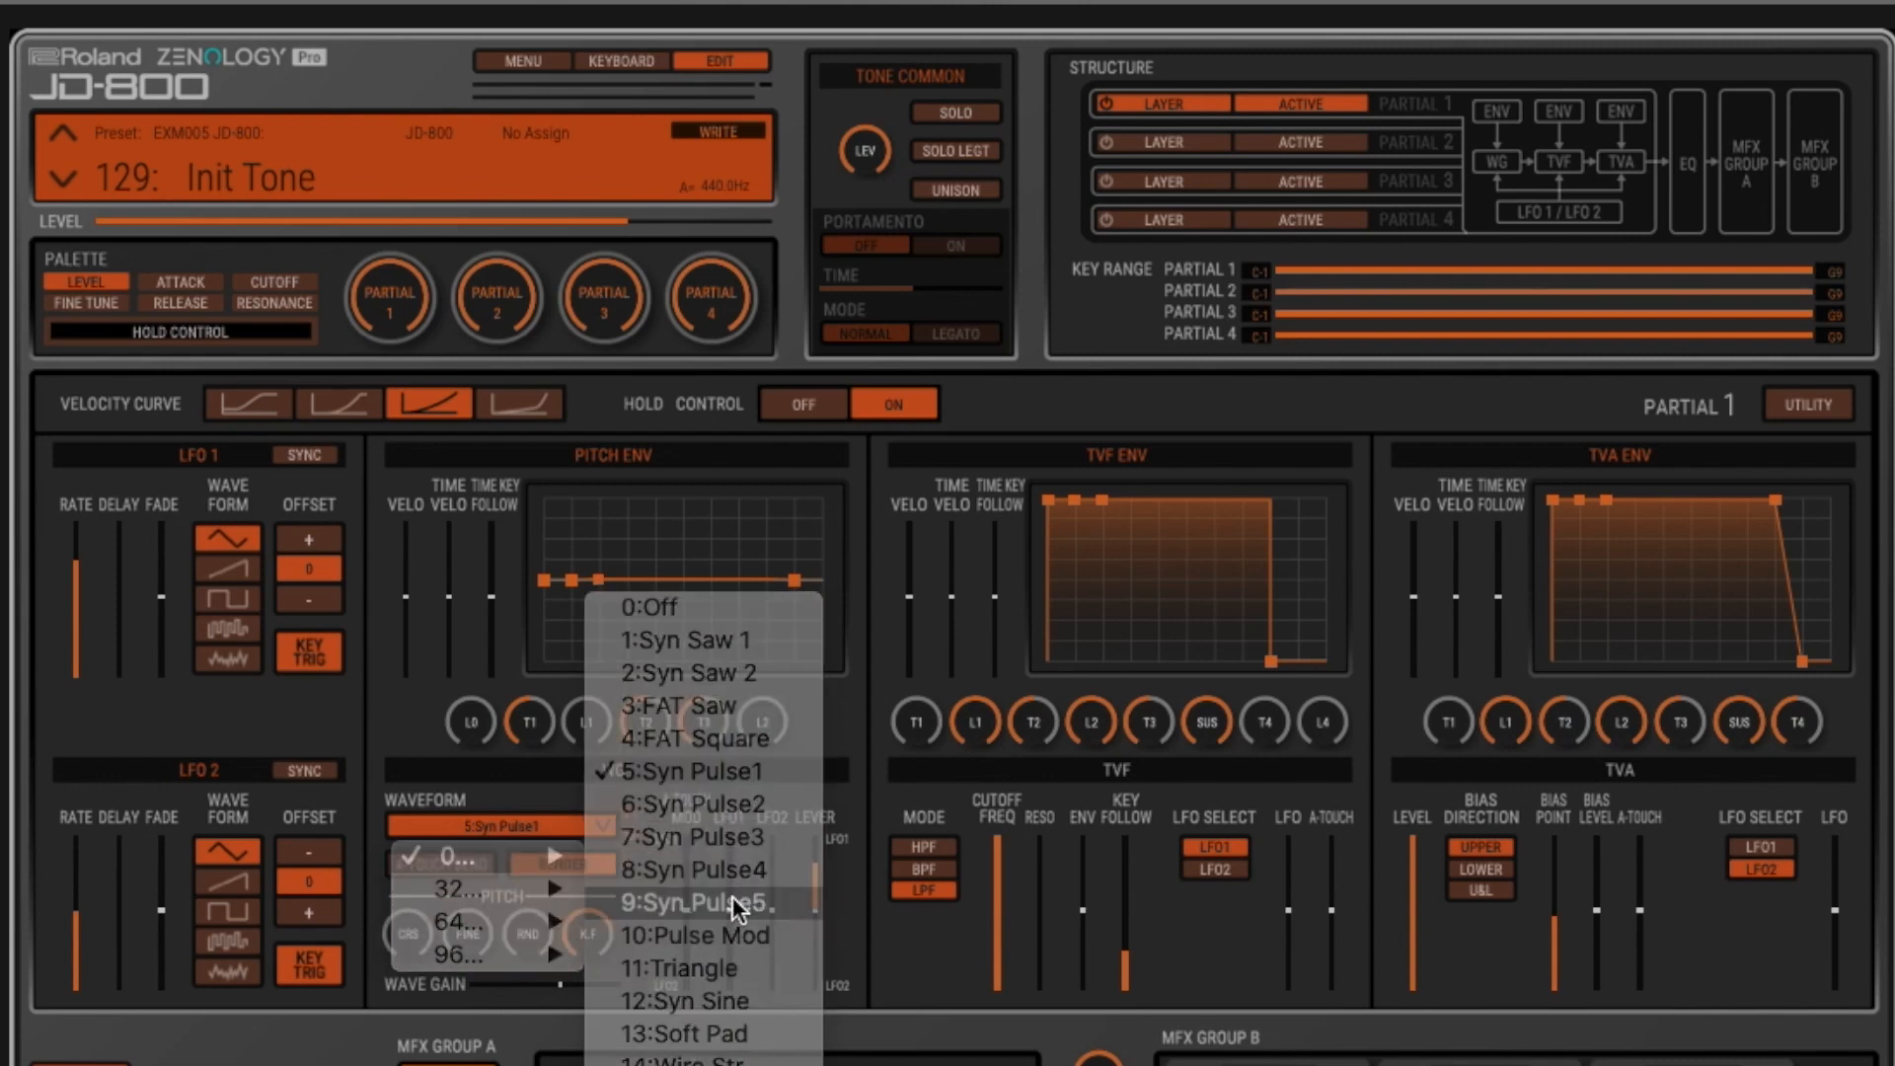
pyautogui.click(632, 813)
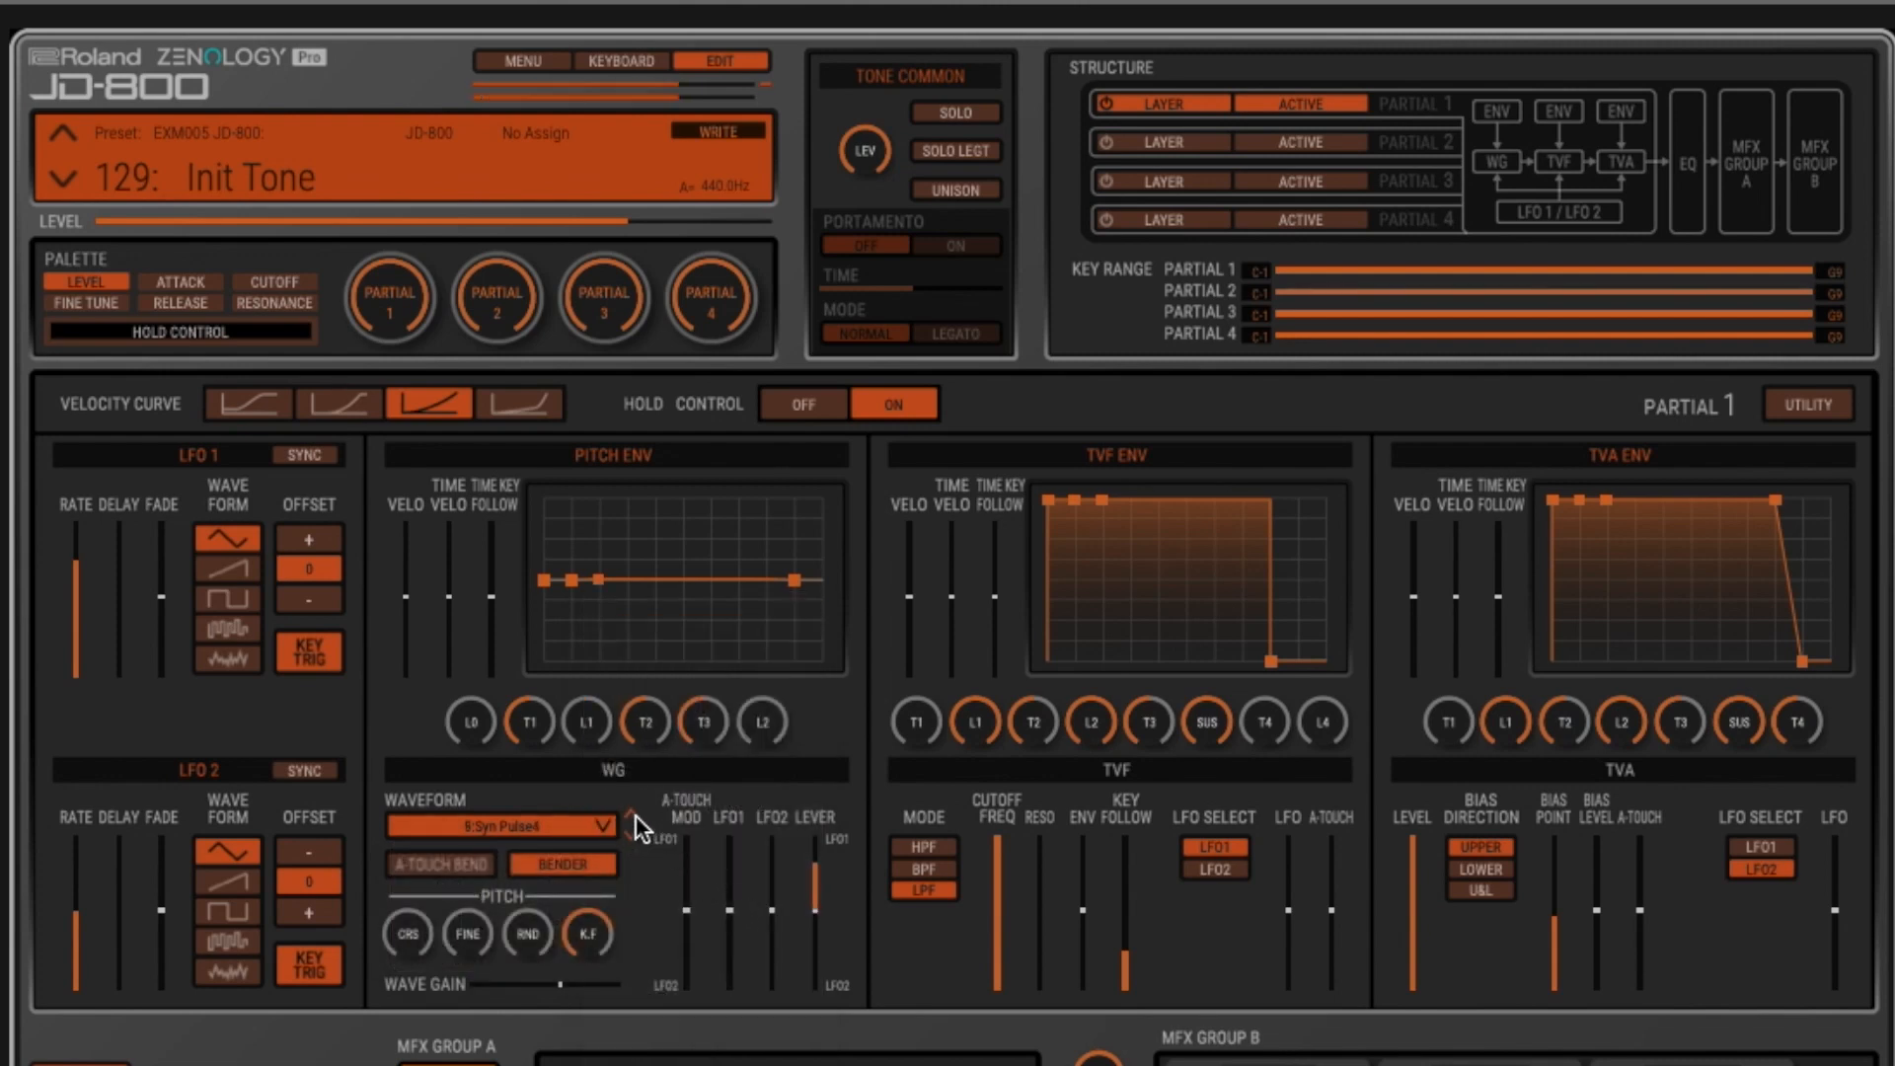
# - Step partial 1's waveform back one entry at a time to 5:Syn Pulse1
pyautogui.click(635, 815)
pyautogui.click(636, 816)
pyautogui.click(635, 815)
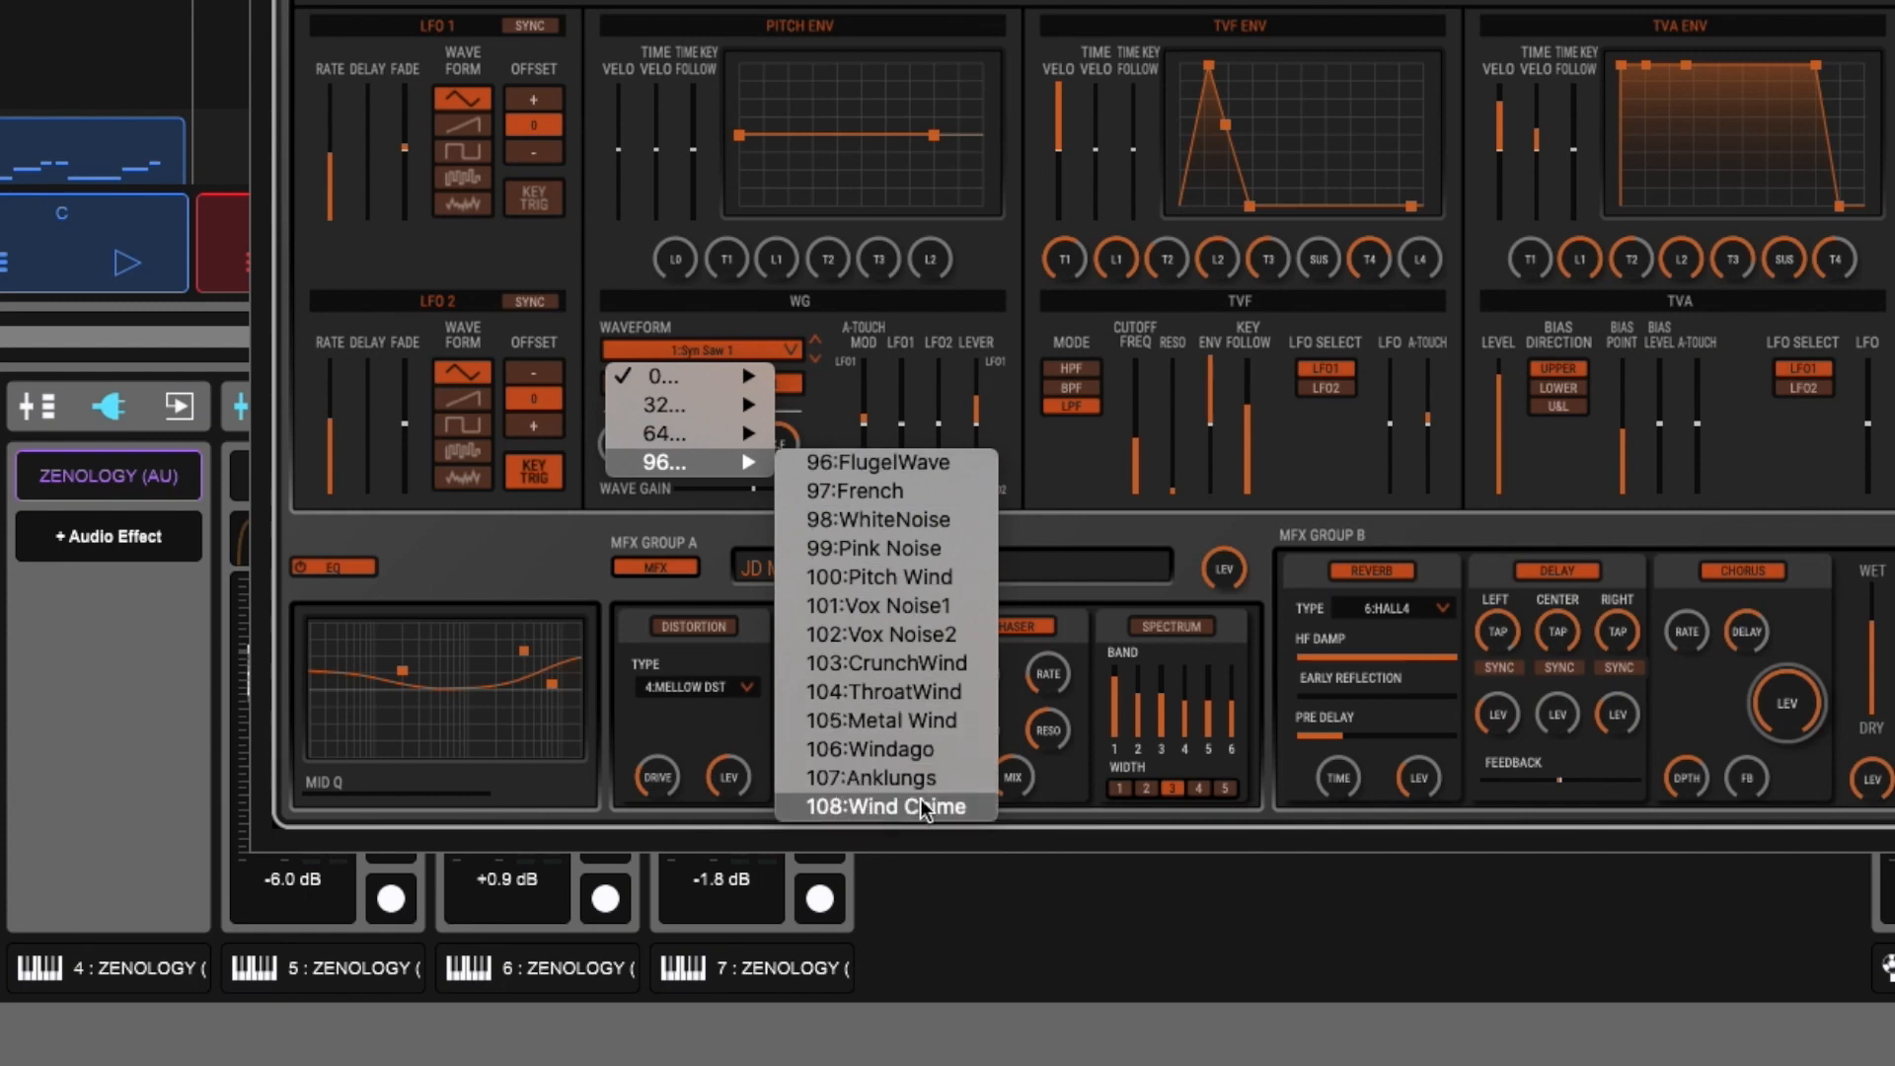
# - Look through the numbered groups of the waveform list and pick the current 1:Syn Saw 1
pyautogui.moveTo(717, 437)
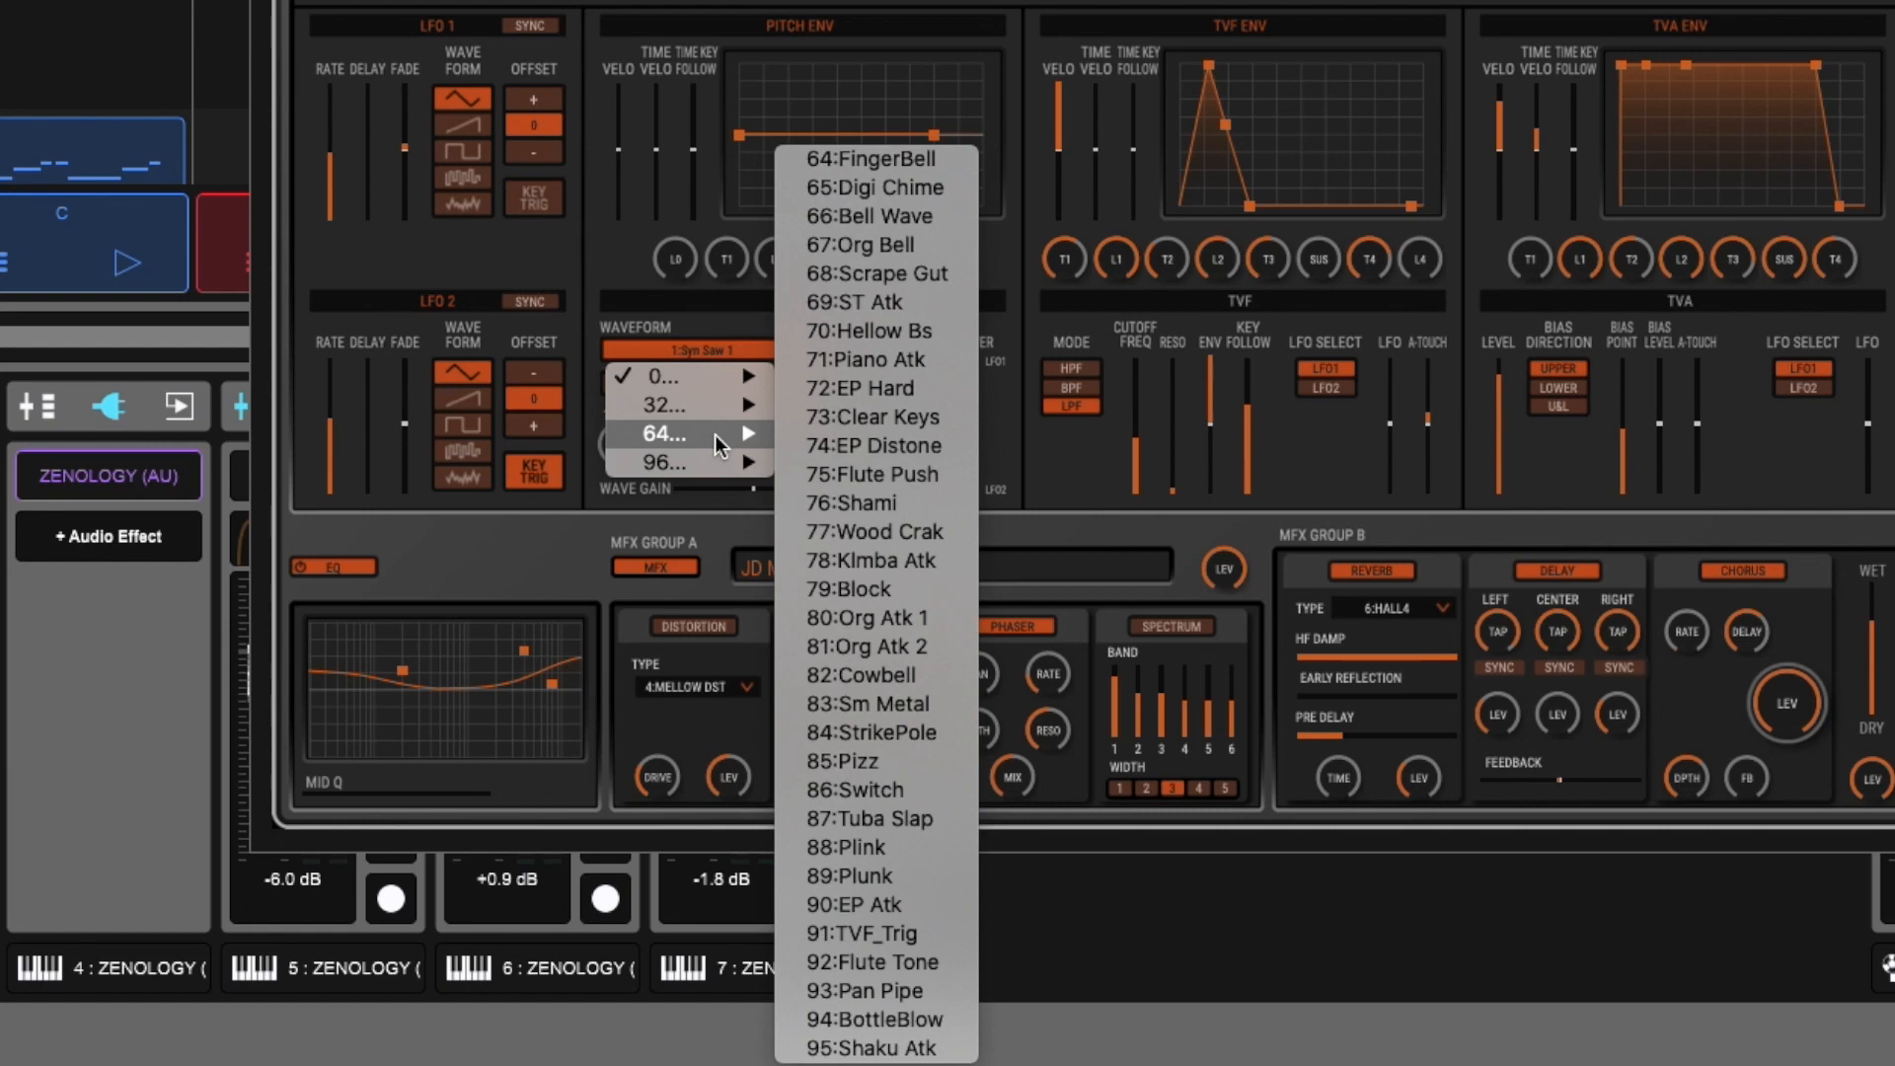
pyautogui.moveTo(691, 376)
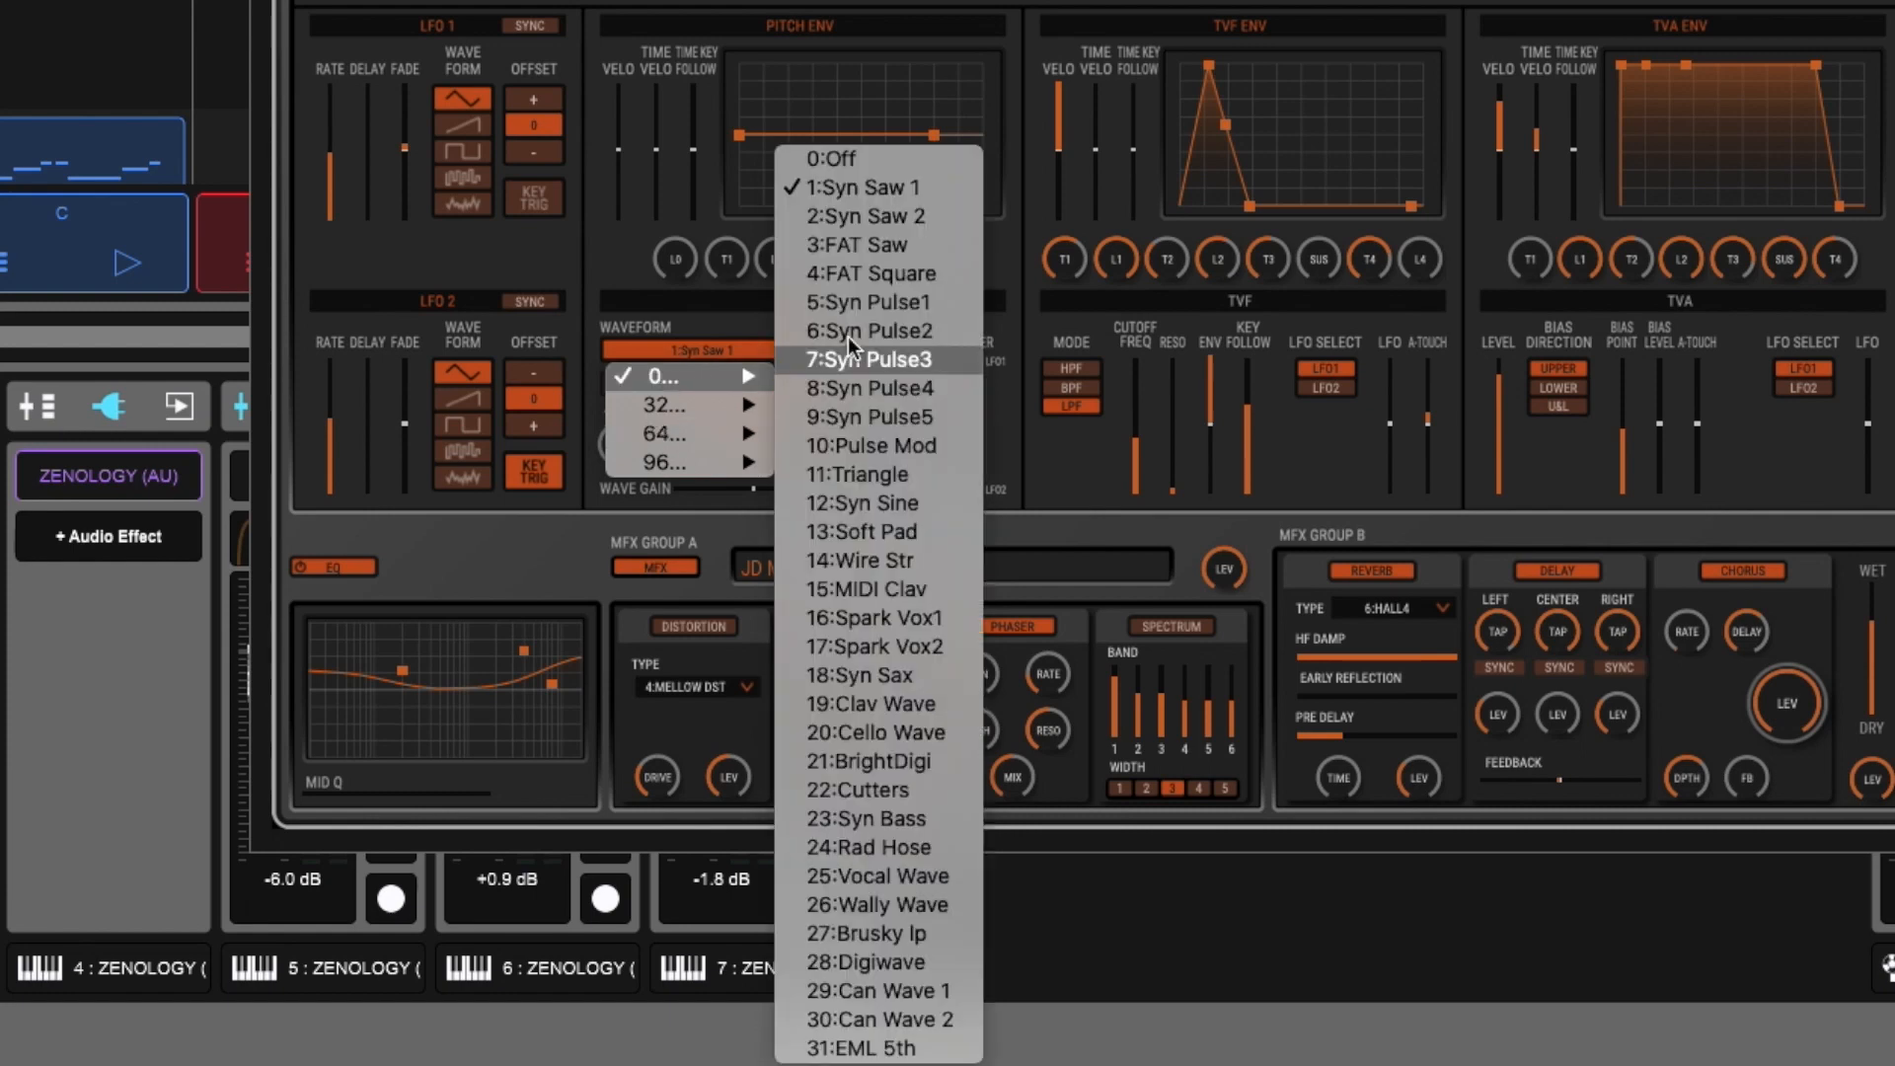
pyautogui.click(898, 189)
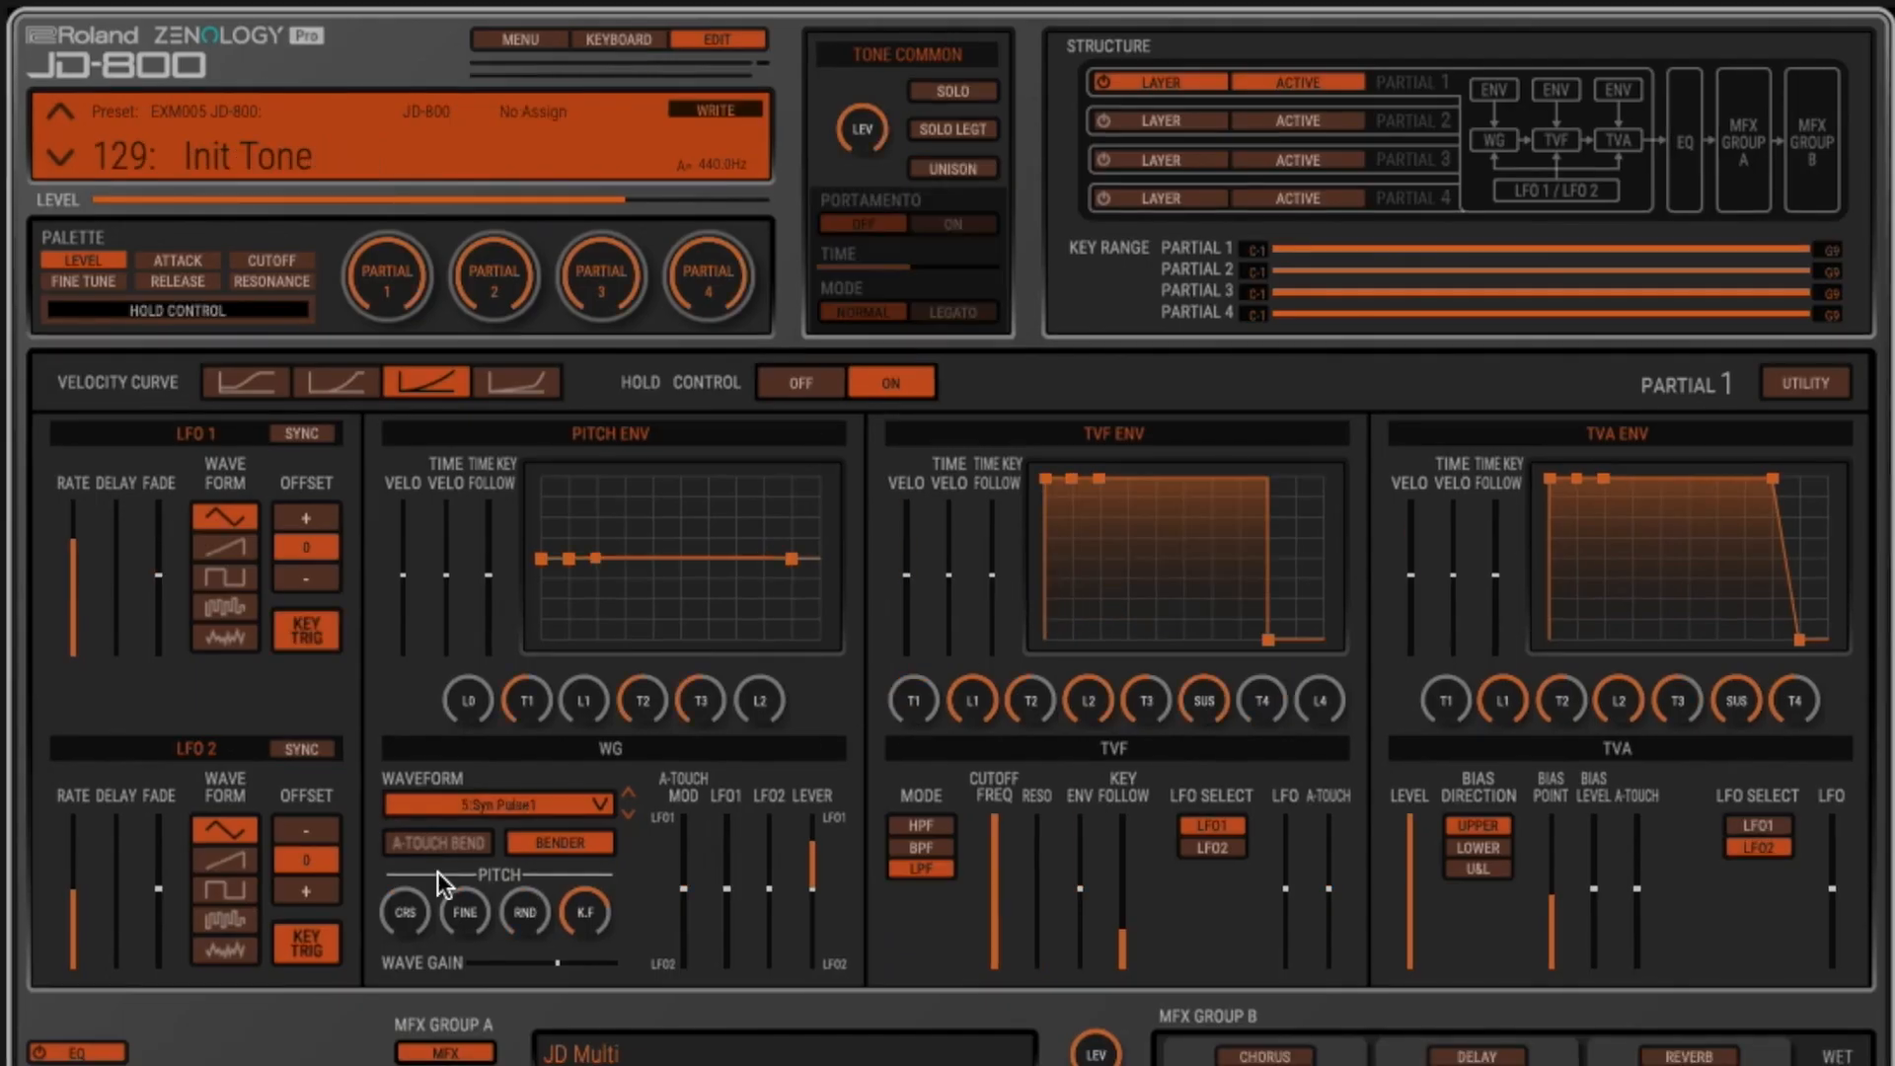
# - Try out the coarse and fine pitch of partial 1, taking the coarse pitch to 39
pyautogui.click(407, 920)
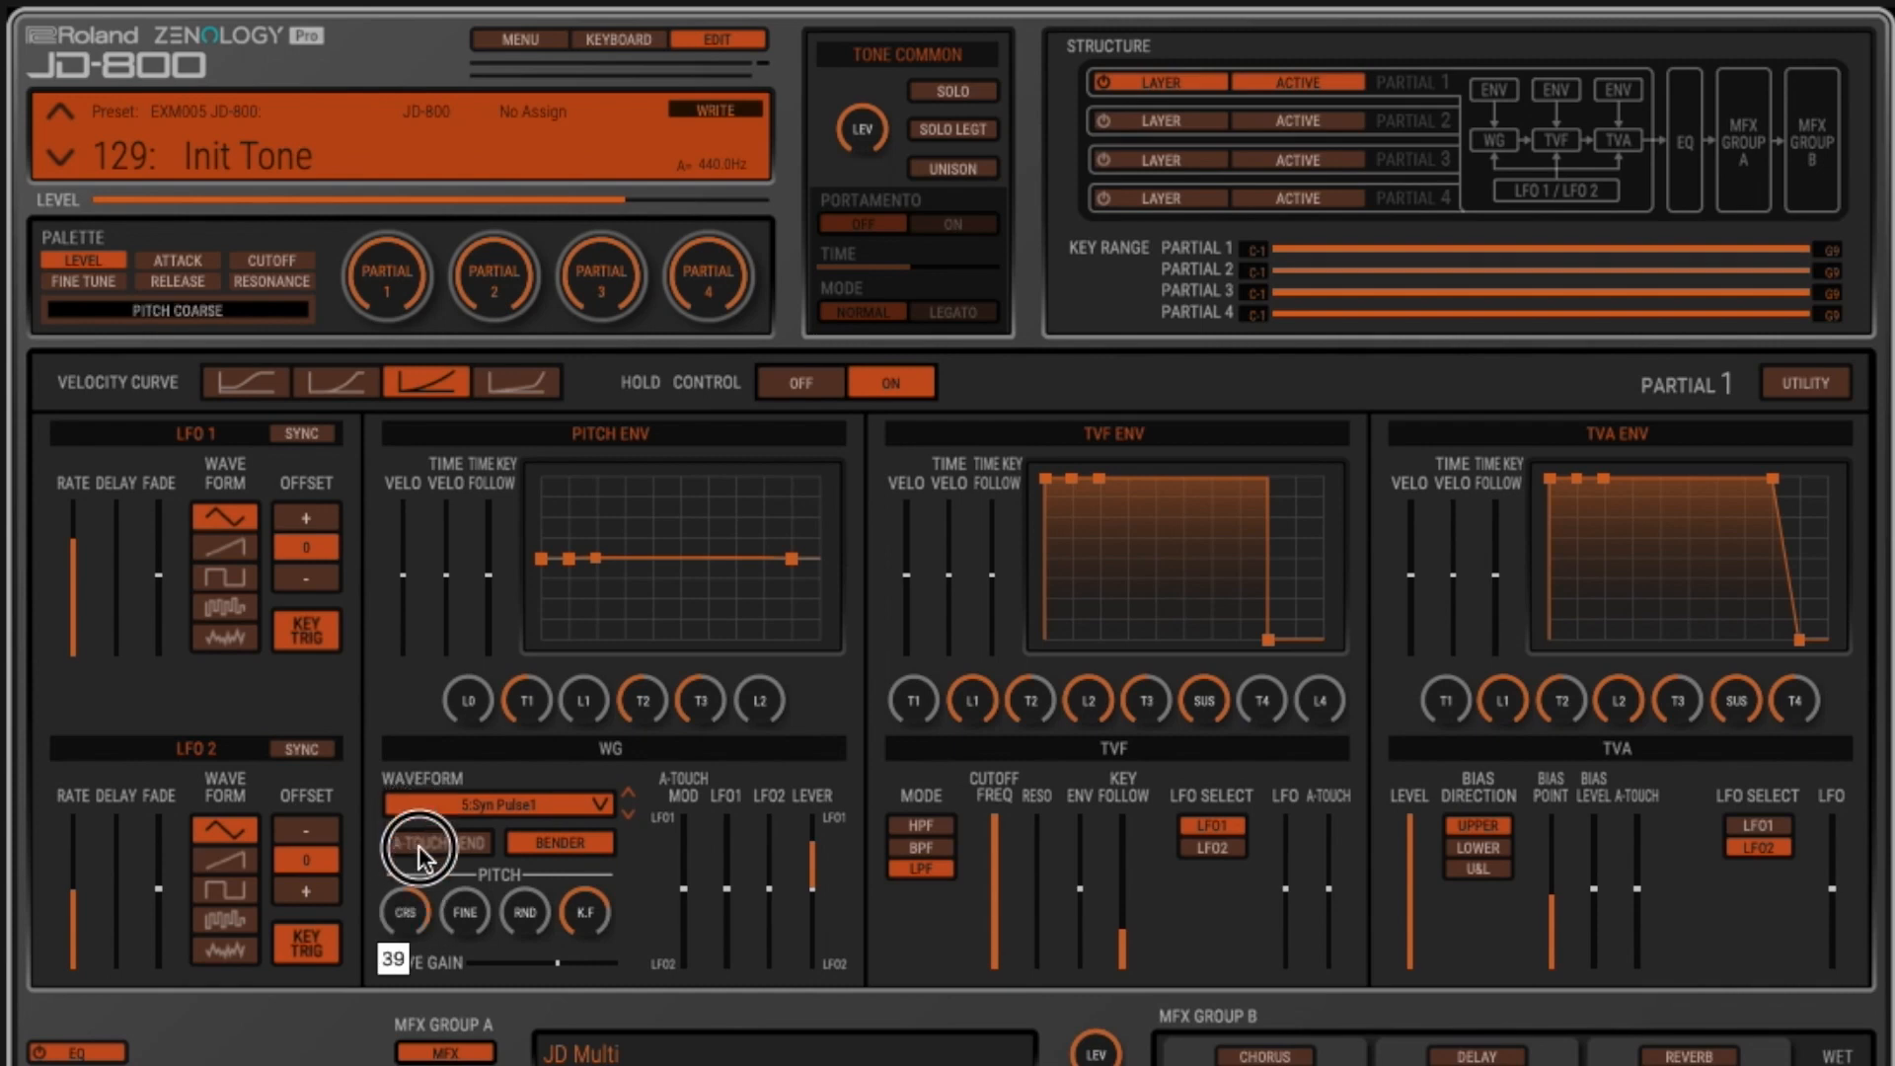
pyautogui.click(469, 918)
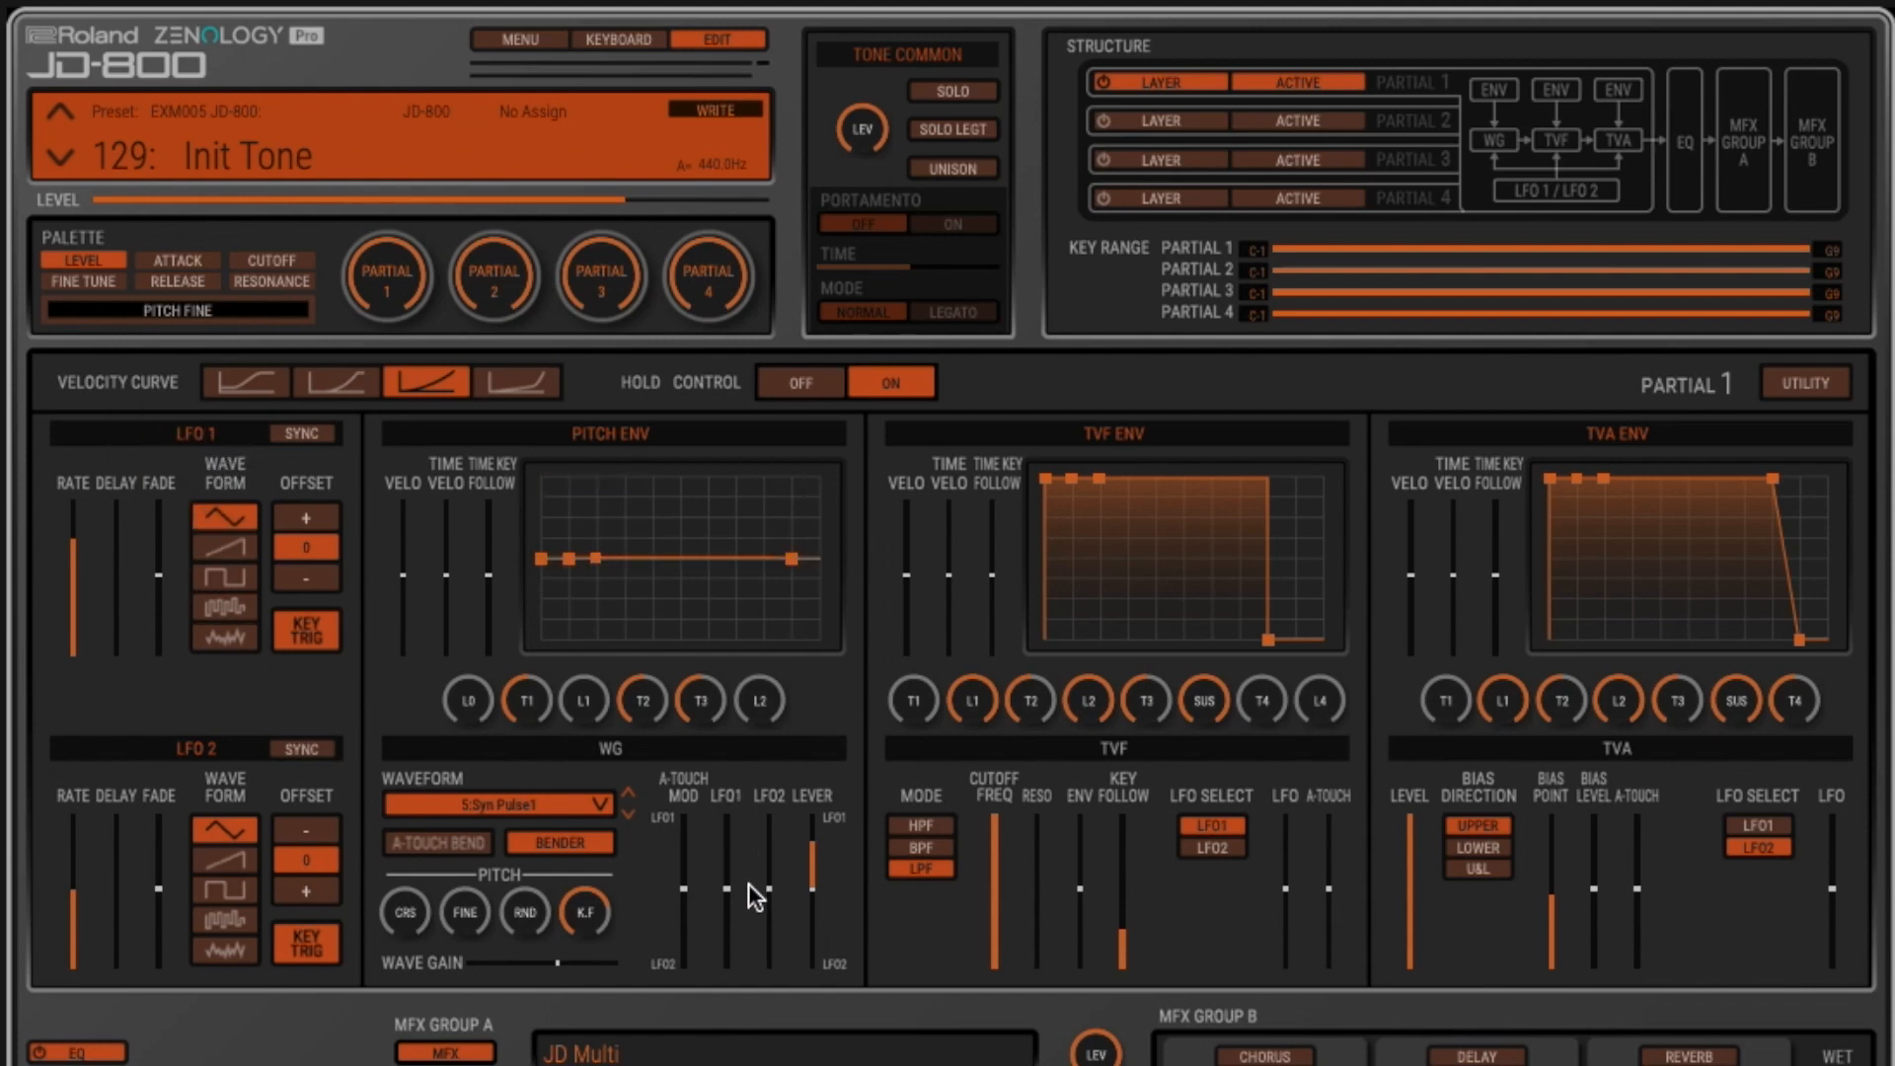
# - Raise the LFO1 pitch modulation of partial 1, and increase LFO 1's delay time and fade
pyautogui.moveTo(727, 880); pyautogui.dragTo(730, 851)
pyautogui.moveTo(124, 643); pyautogui.dragTo(121, 575)
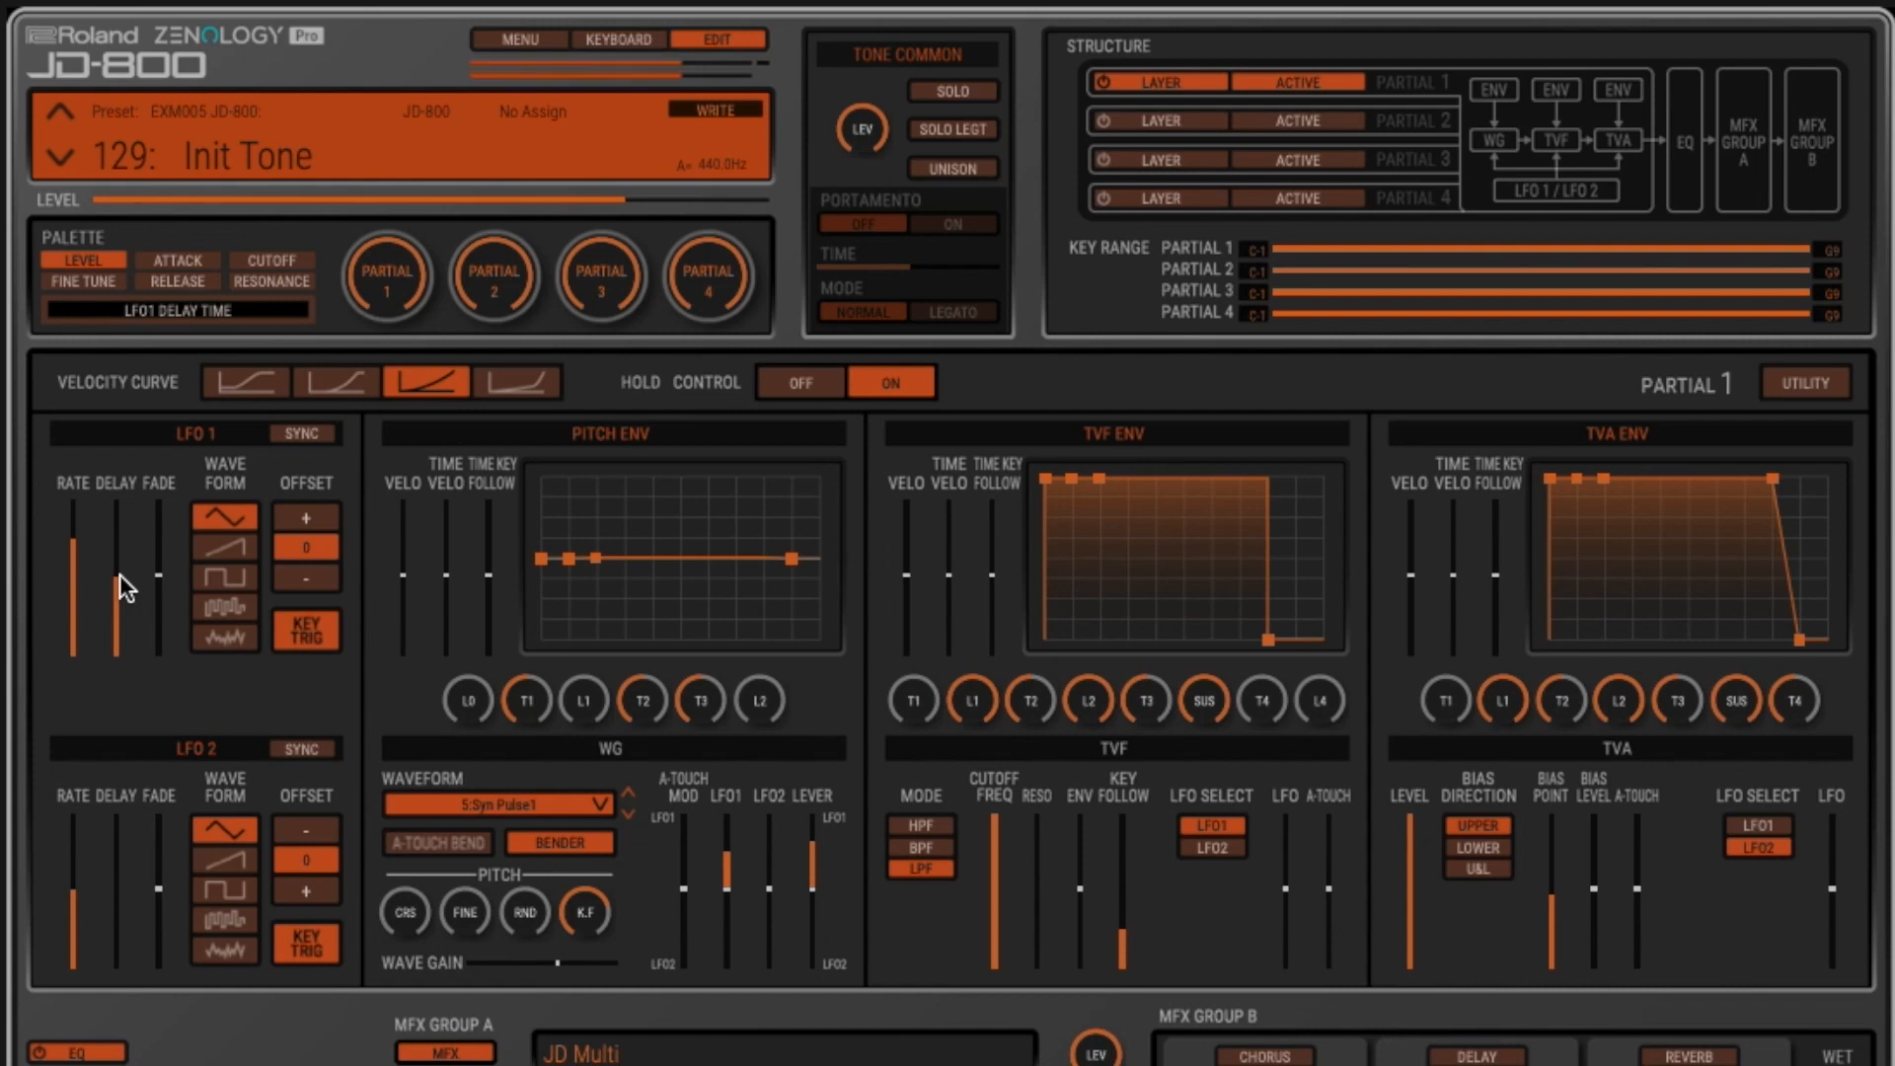
pyautogui.moveTo(164, 573); pyautogui.dragTo(162, 541)
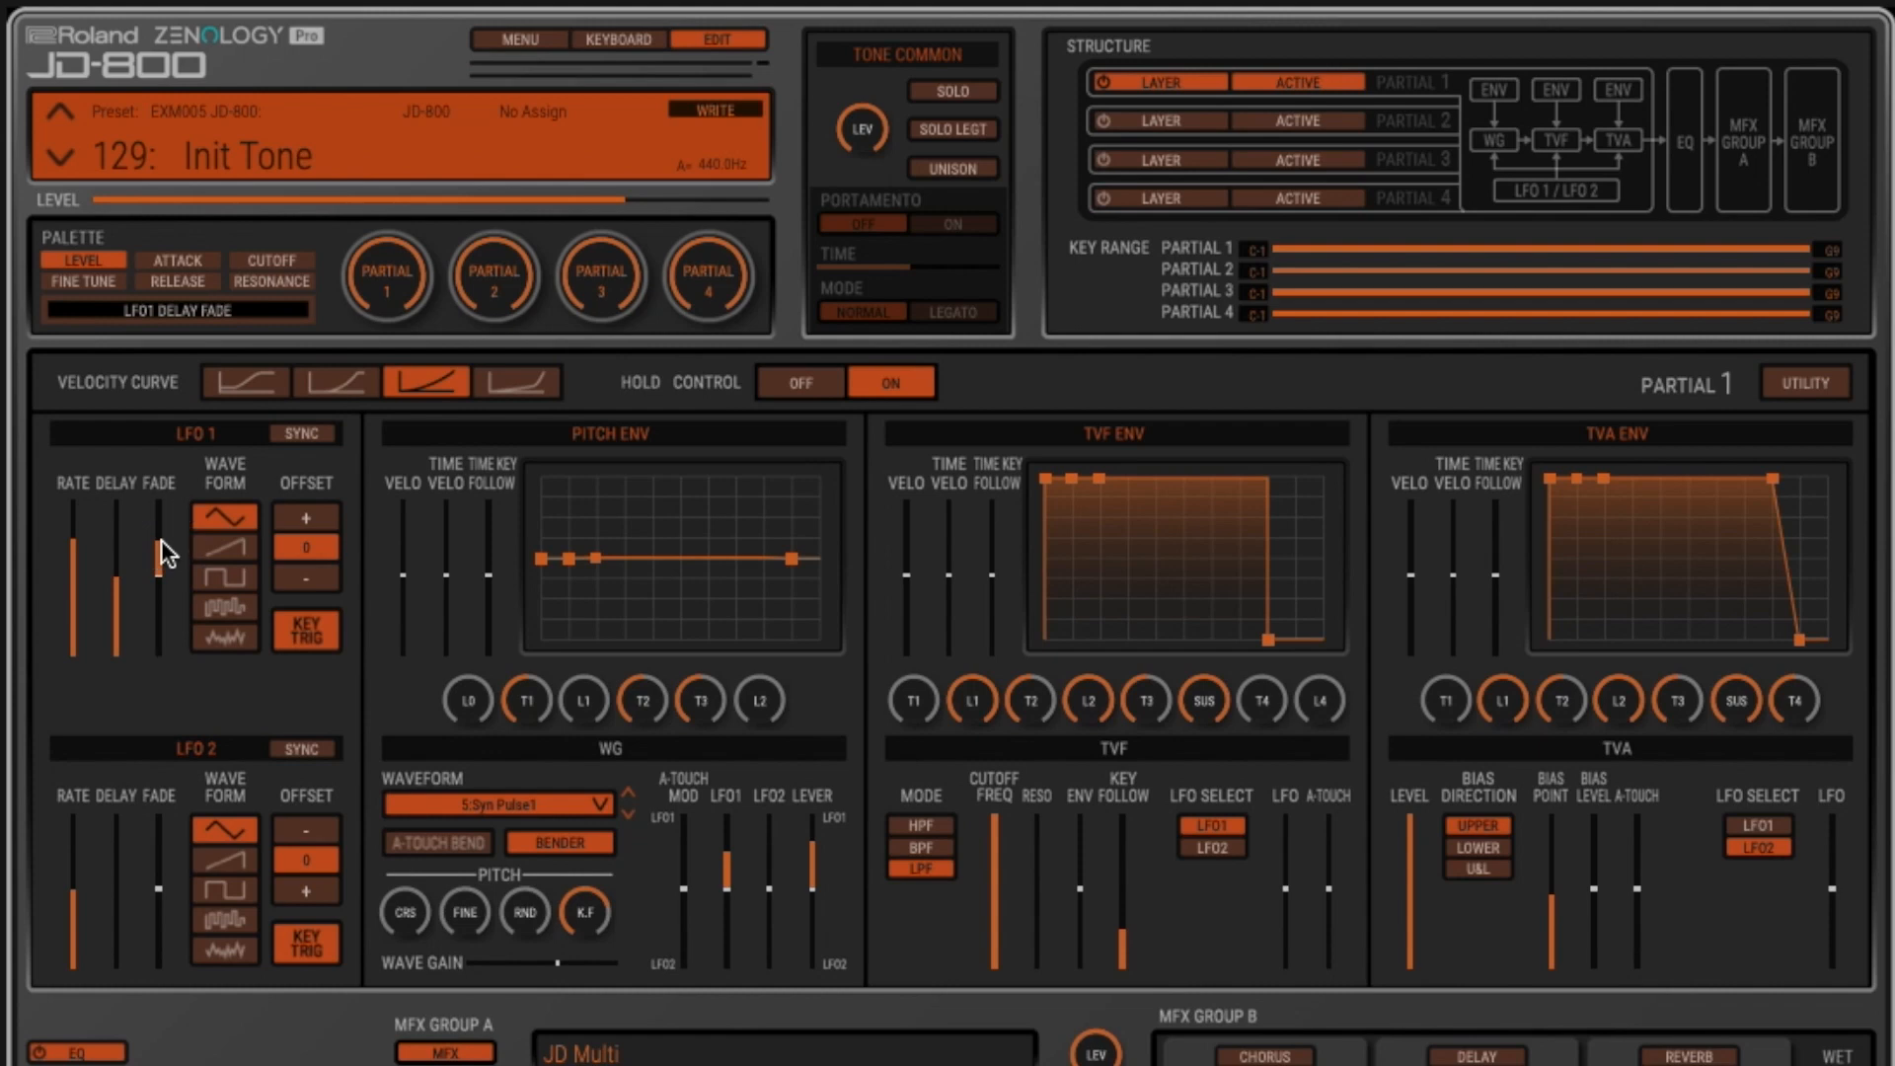
# - Reset LFO 1's delay time to zero, and bring it back to about the middle of its range
pyautogui.moveTo(119, 578); pyautogui.dragTo(130, 695)
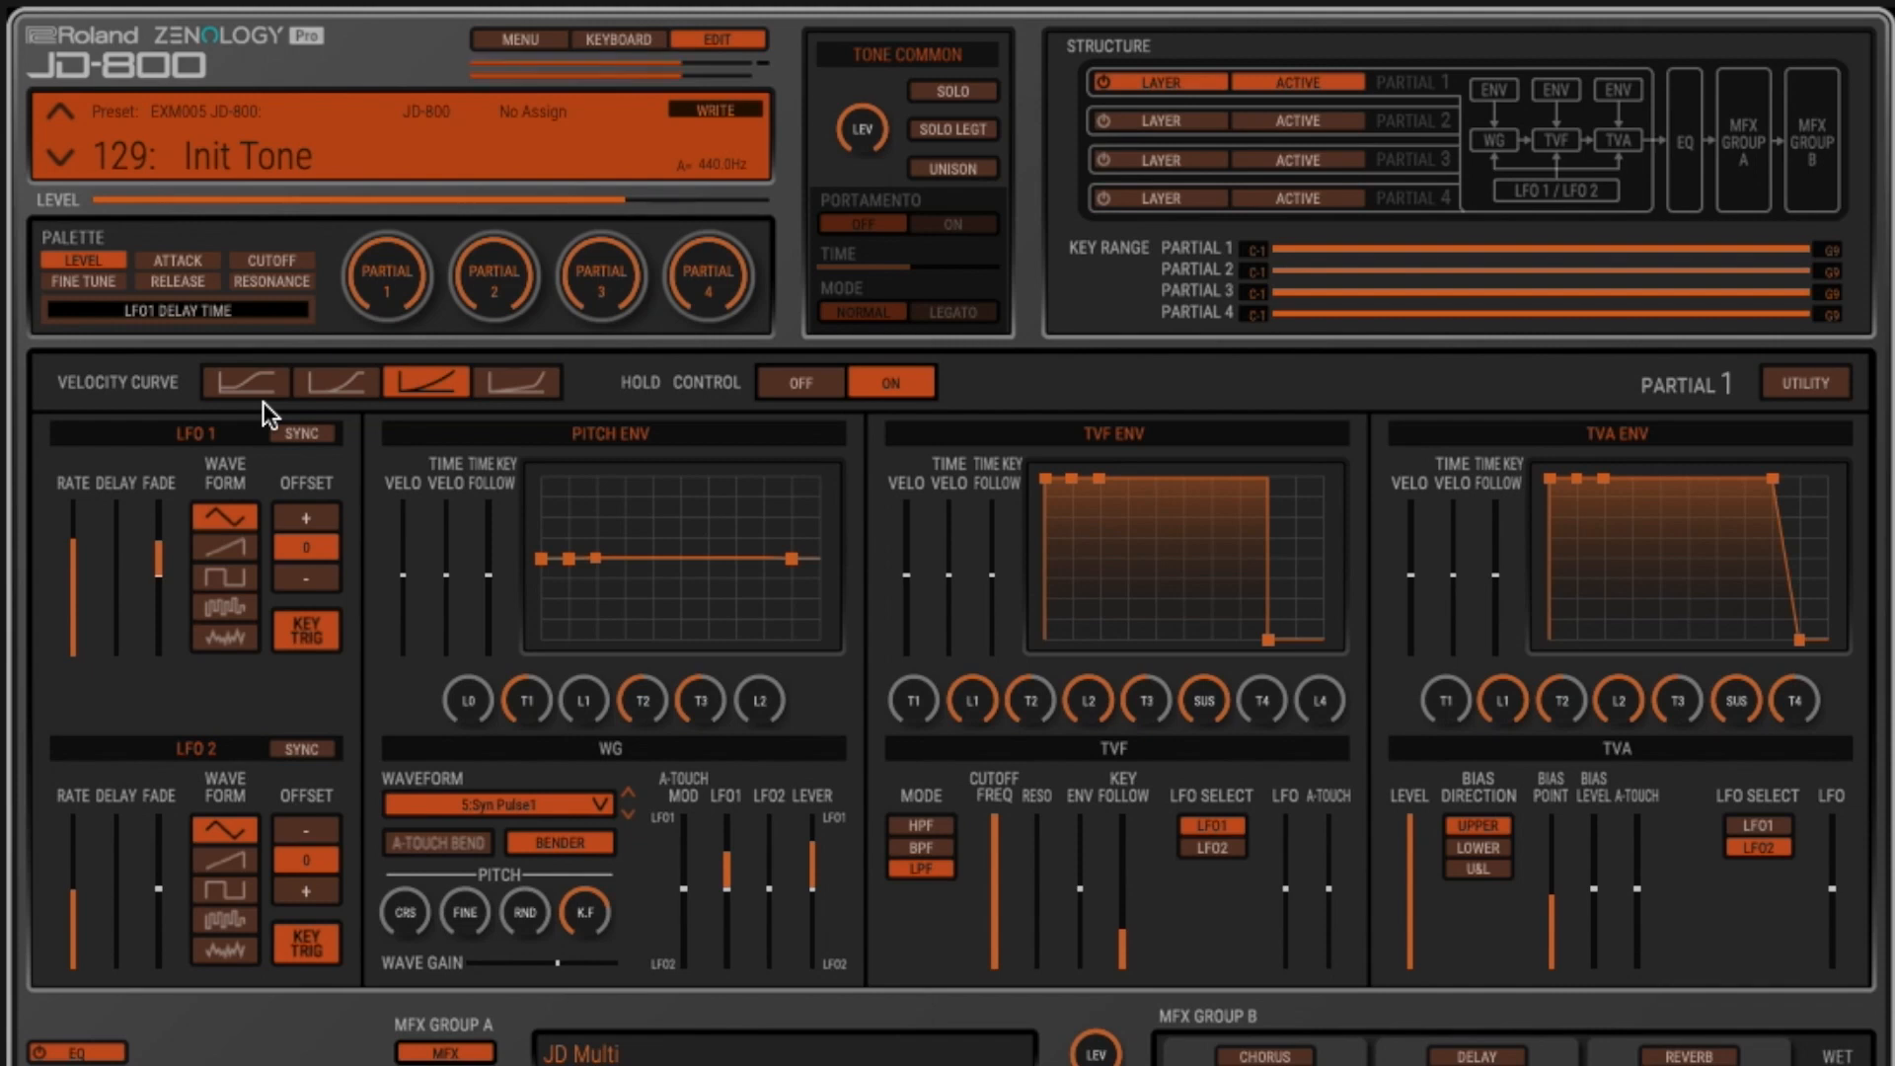
pyautogui.rightClick(121, 644)
pyautogui.rightClick(115, 574)
pyautogui.rightClick(116, 575)
pyautogui.click(117, 576)
pyautogui.moveTo(116, 576); pyautogui.dragTo(118, 582)
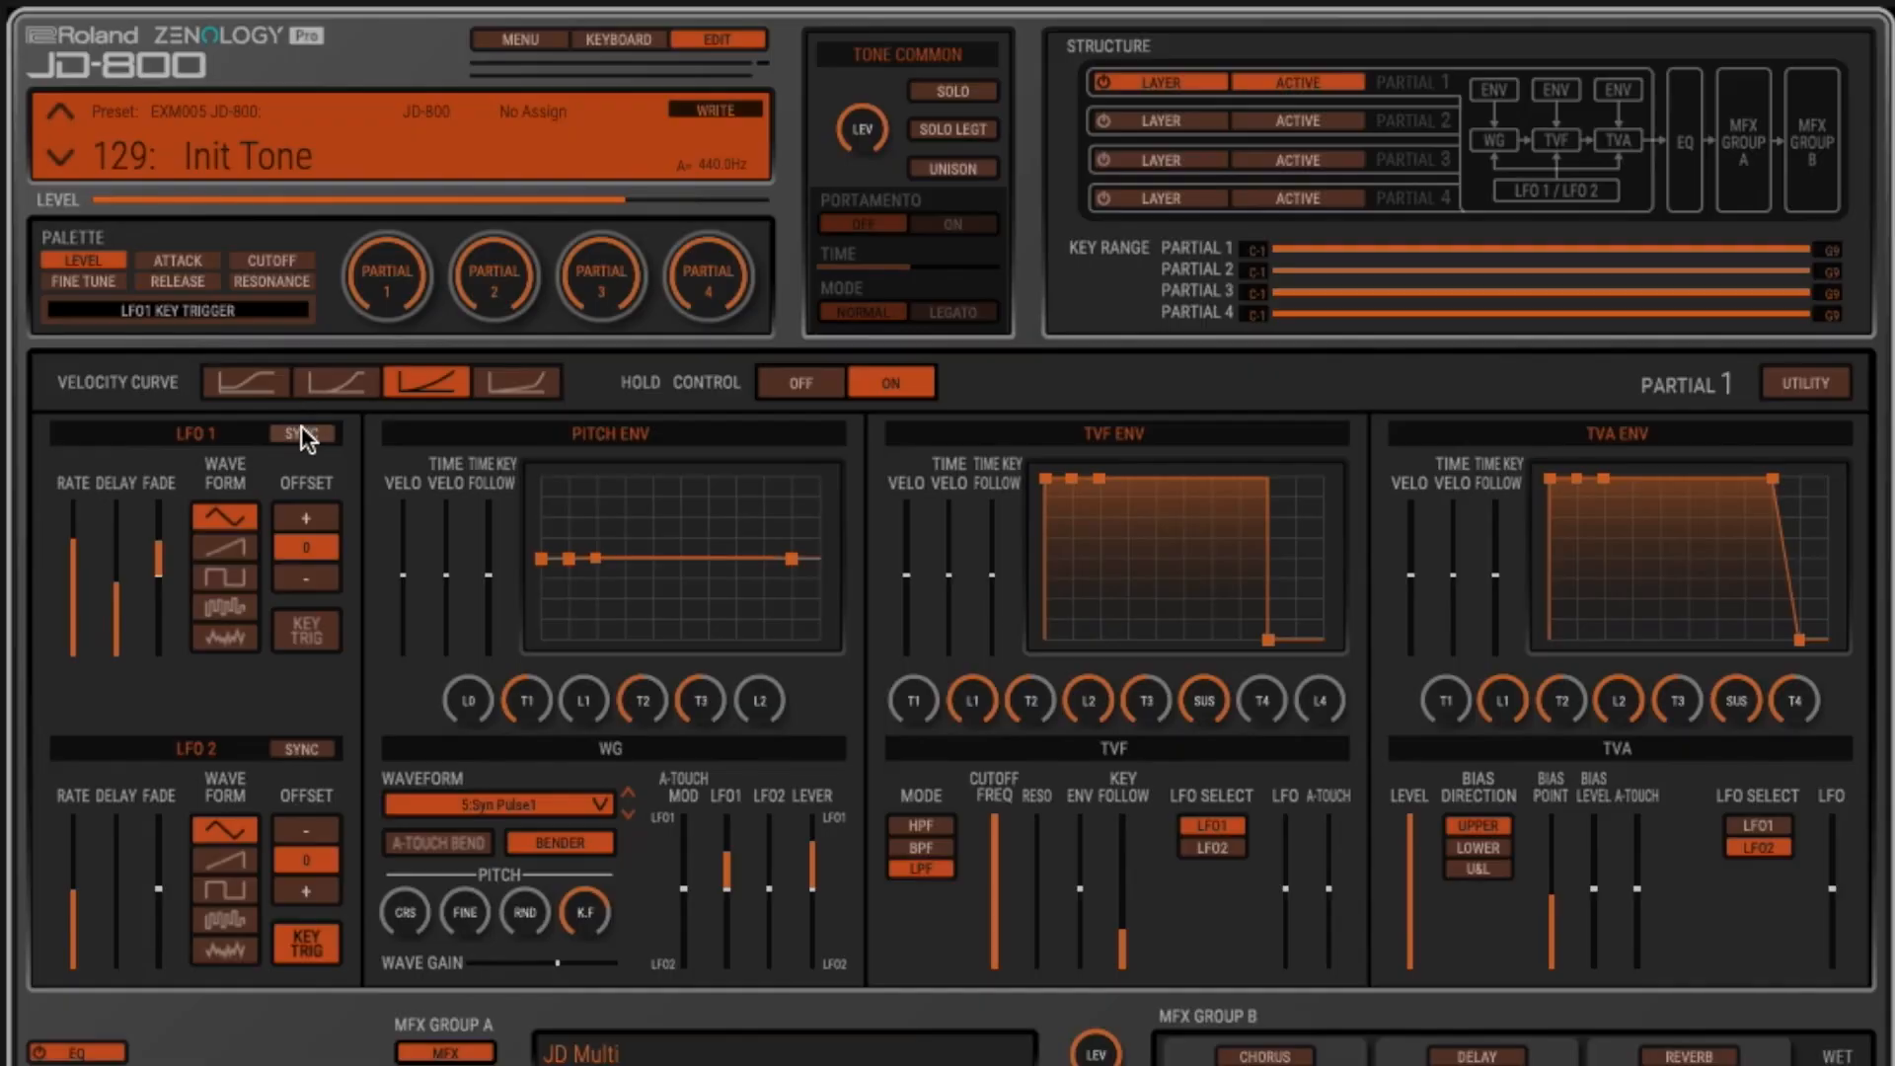
# - Try LFO 1 tempo sync with a 1/32D rate, and return partial 1's LFO1 pitch modulation to about zero
pyautogui.click(304, 434)
pyautogui.moveTo(68, 606)
pyautogui.mouseDown()
pyautogui.moveTo(76, 643)
pyautogui.moveTo(72, 515)
pyautogui.moveTo(85, 631)
pyautogui.mouseUp()
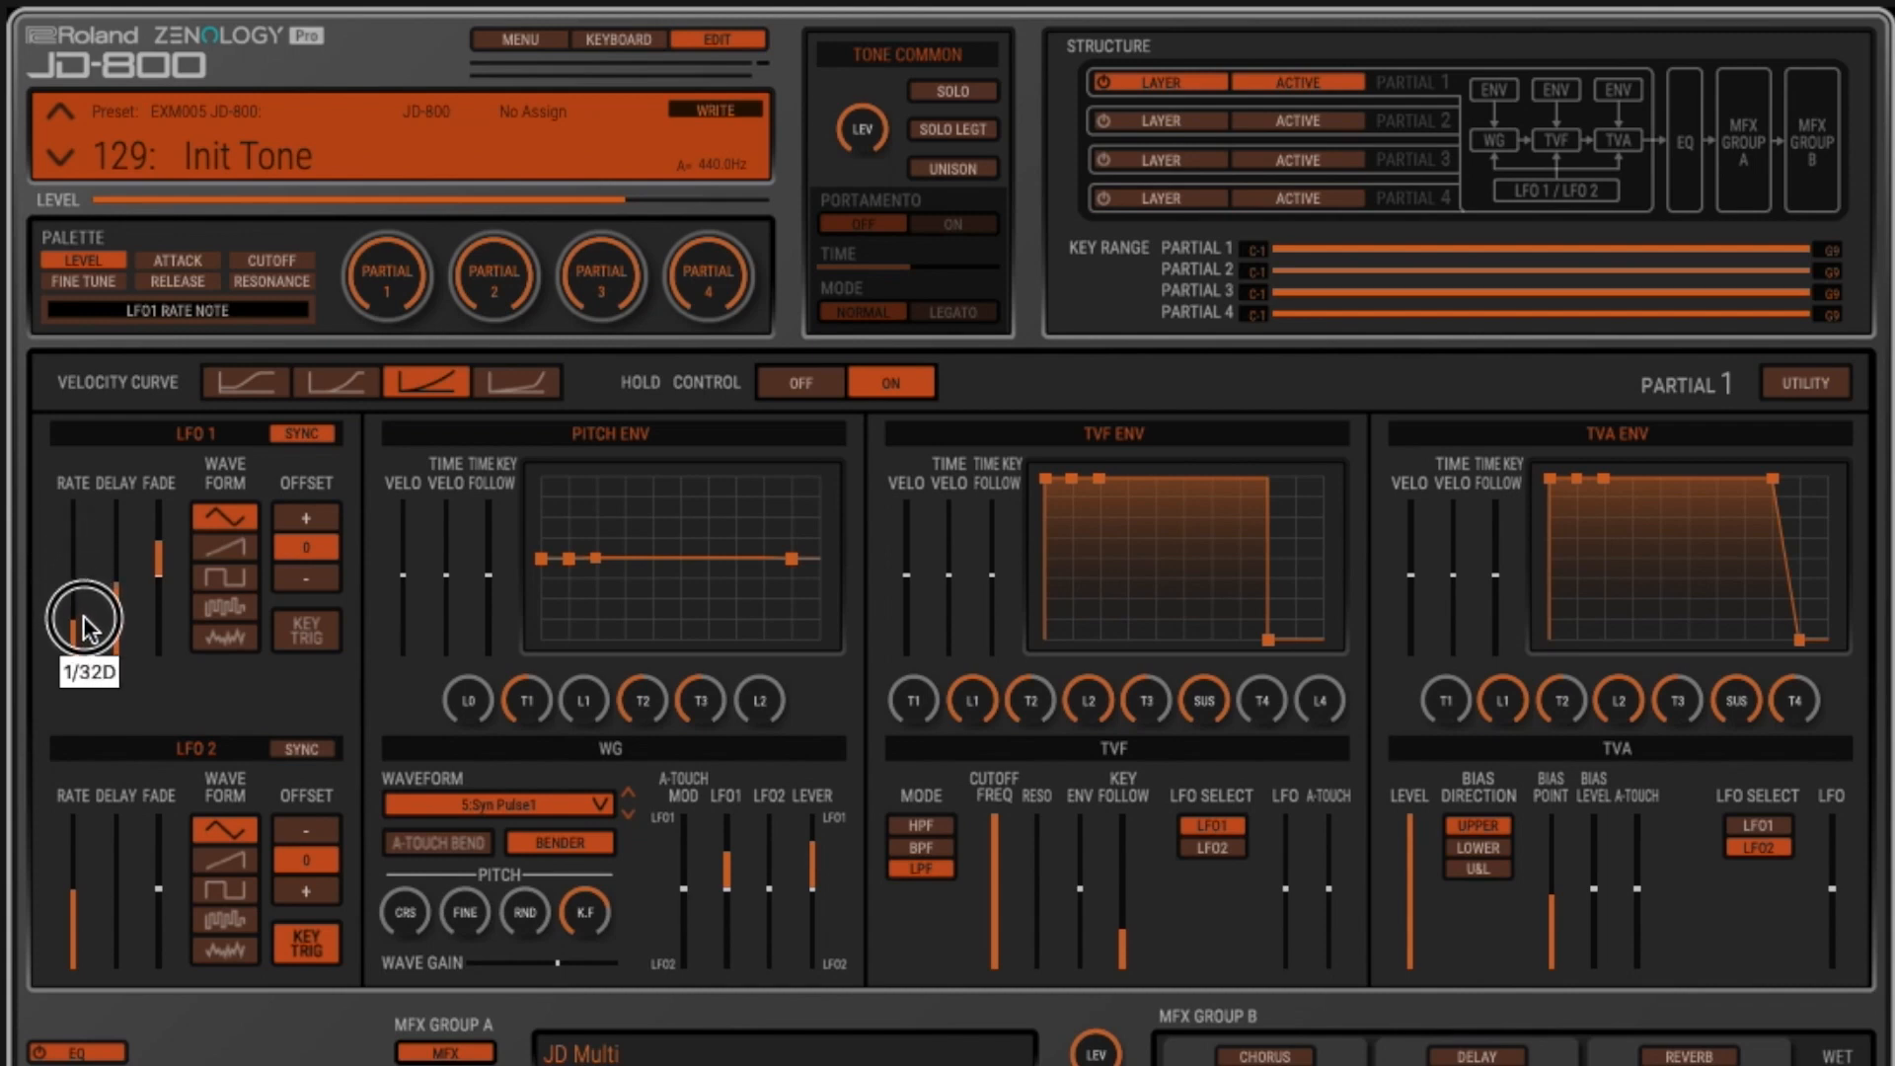
pyautogui.click(304, 434)
pyautogui.moveTo(727, 854); pyautogui.dragTo(730, 882)
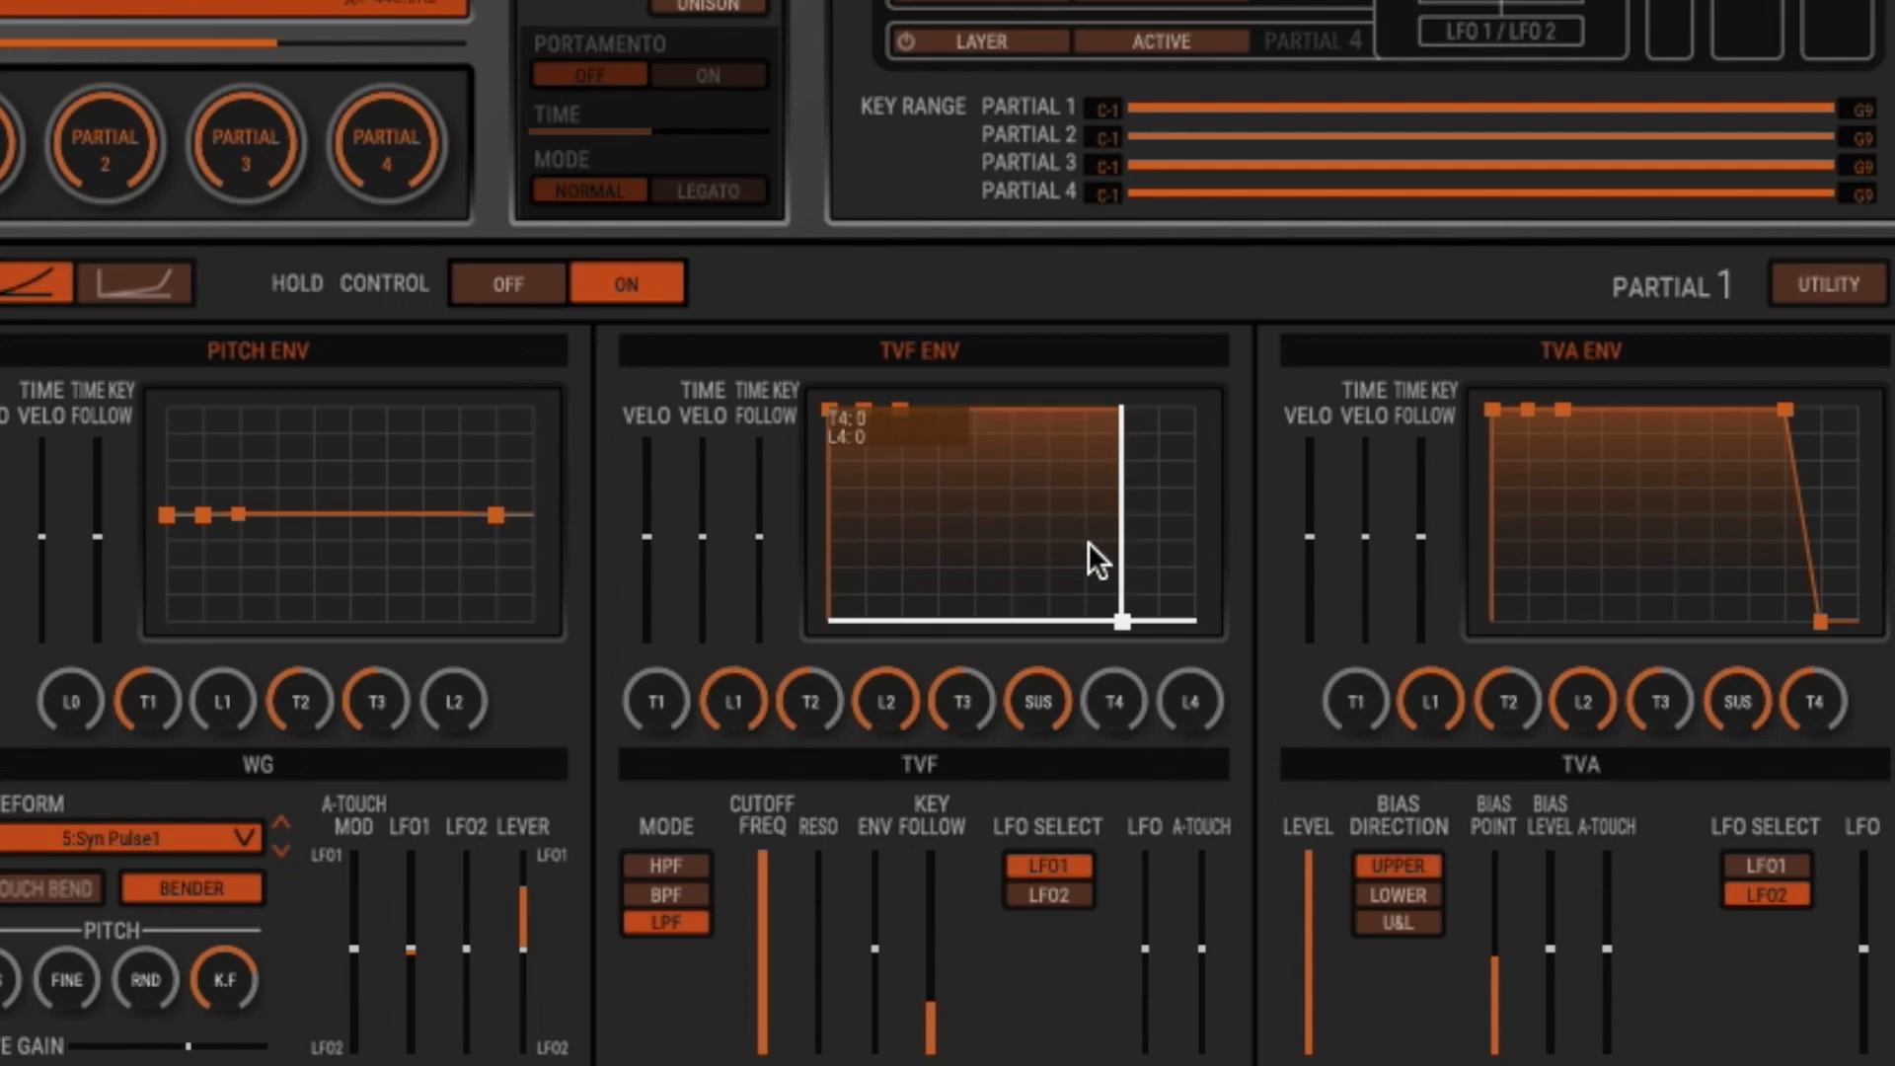
# - Reshape partial 1's TVF envelope with a longer T1, a lowered second point, a high third point, T4 at 23 and L4 at 47
pyautogui.moveTo(647, 701); pyautogui.dragTo(666, 593)
pyautogui.moveTo(891, 408); pyautogui.dragTo(928, 543)
pyautogui.moveTo(968, 404); pyautogui.dragTo(1117, 402)
pyautogui.click(1131, 606)
pyautogui.moveTo(1131, 606); pyautogui.dragTo(1138, 523)
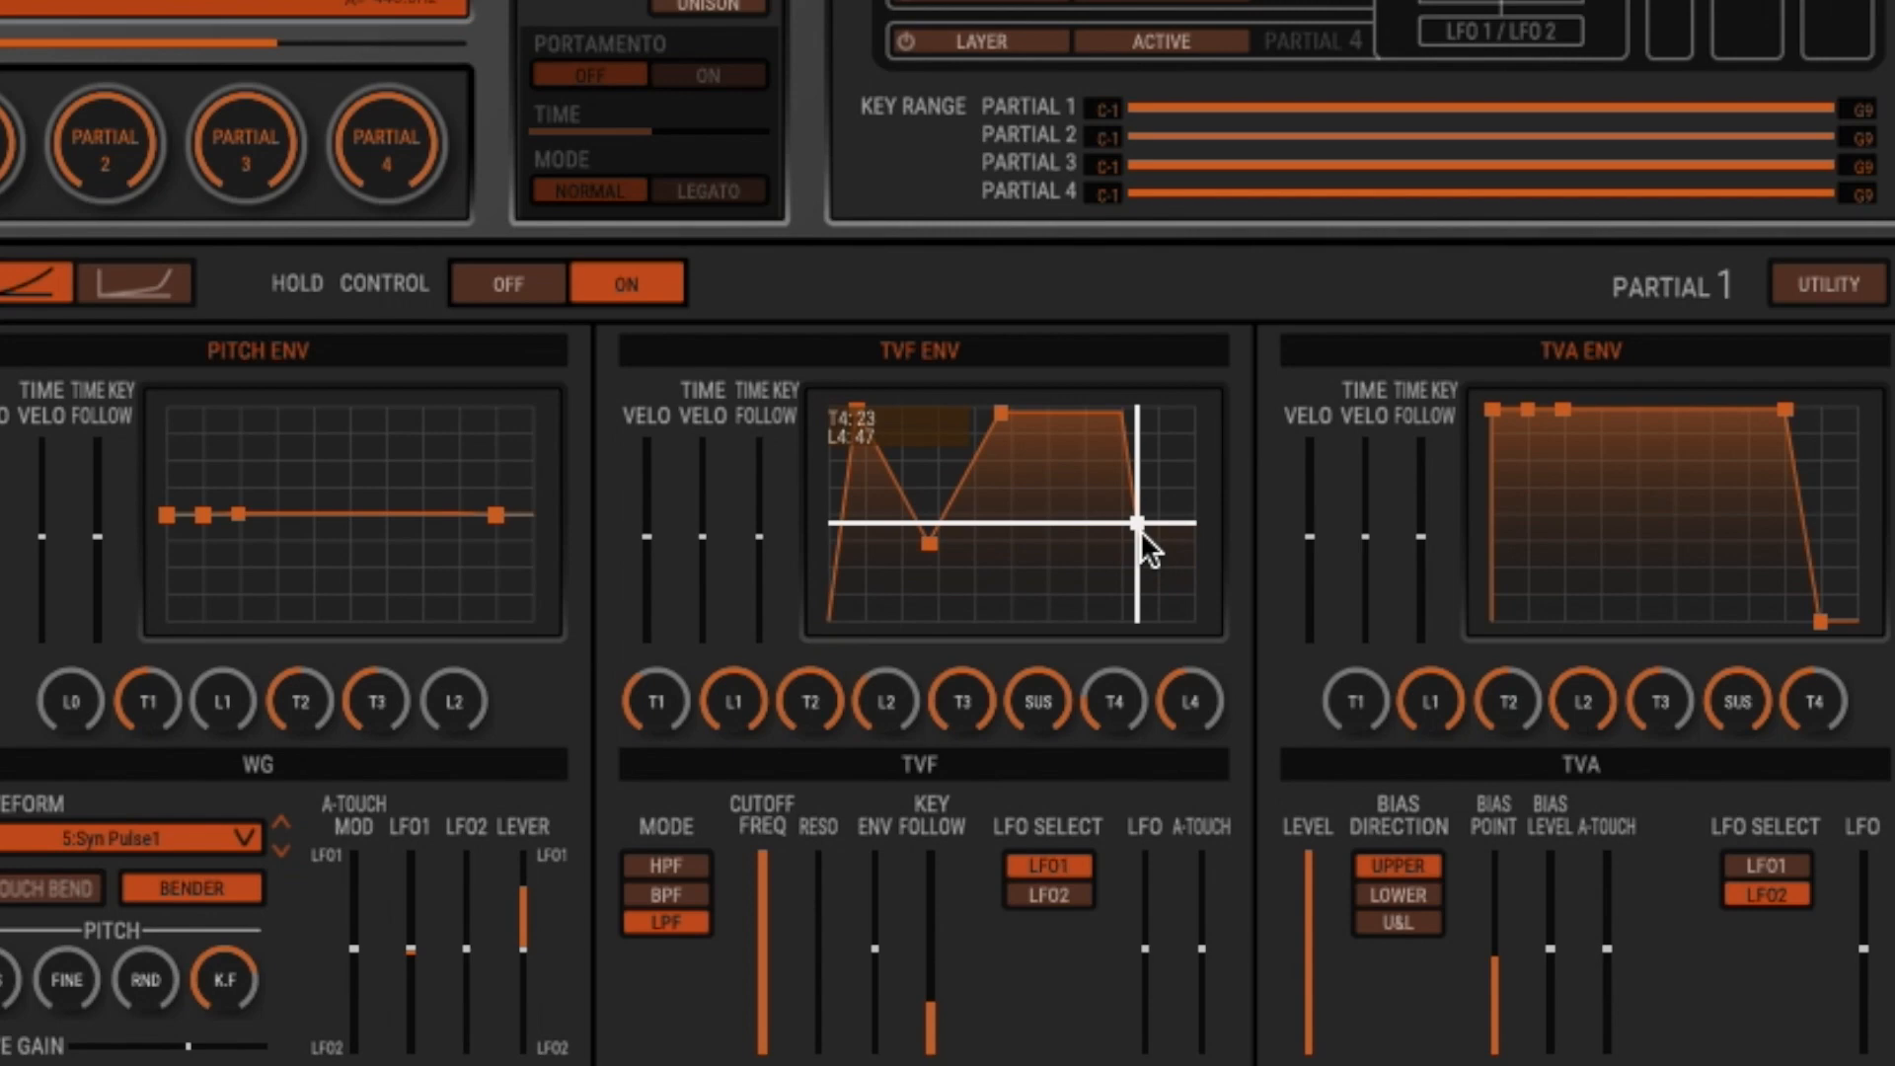
# - Lower the TVF envelope's sustain, raise and delay its end point, and set T1 to 100 and L1 to 23 beneath a high second point
pyautogui.moveTo(1000, 413); pyautogui.dragTo(1002, 584)
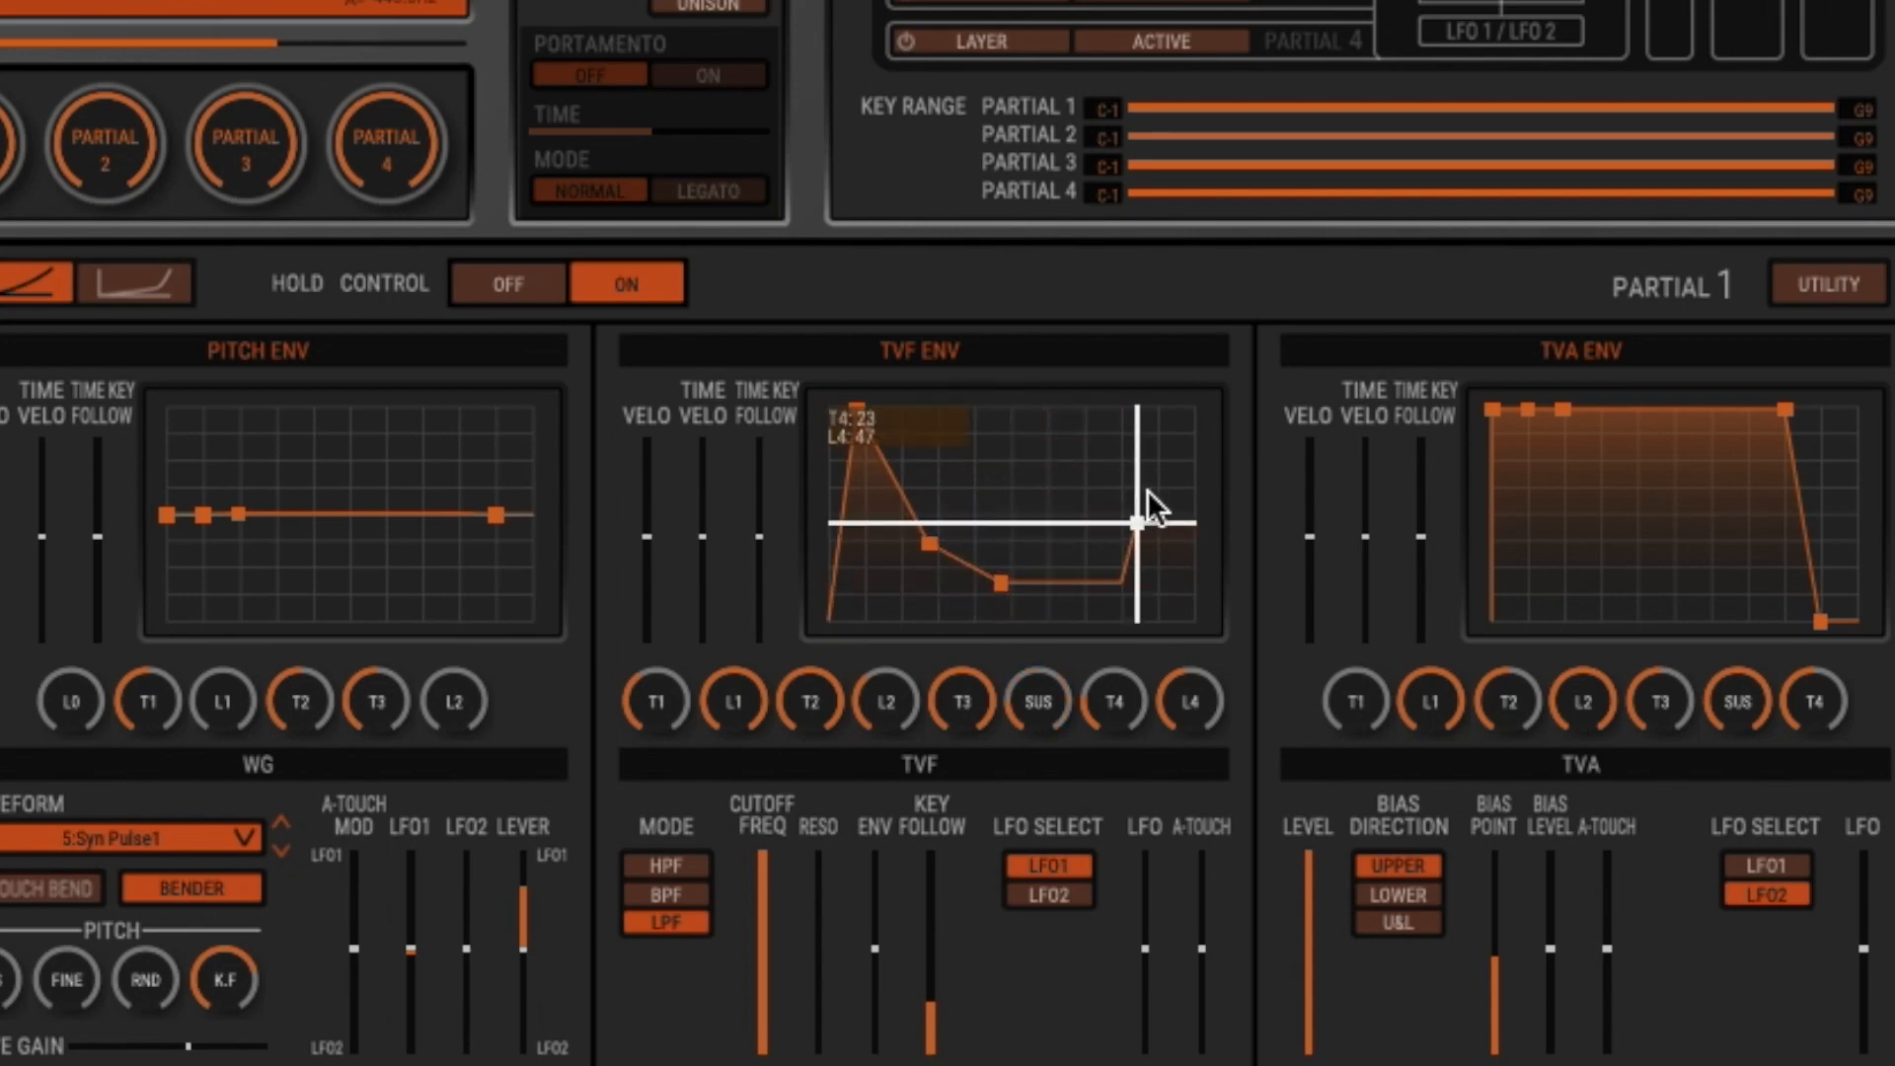
pyautogui.moveTo(1140, 523); pyautogui.dragTo(1166, 477)
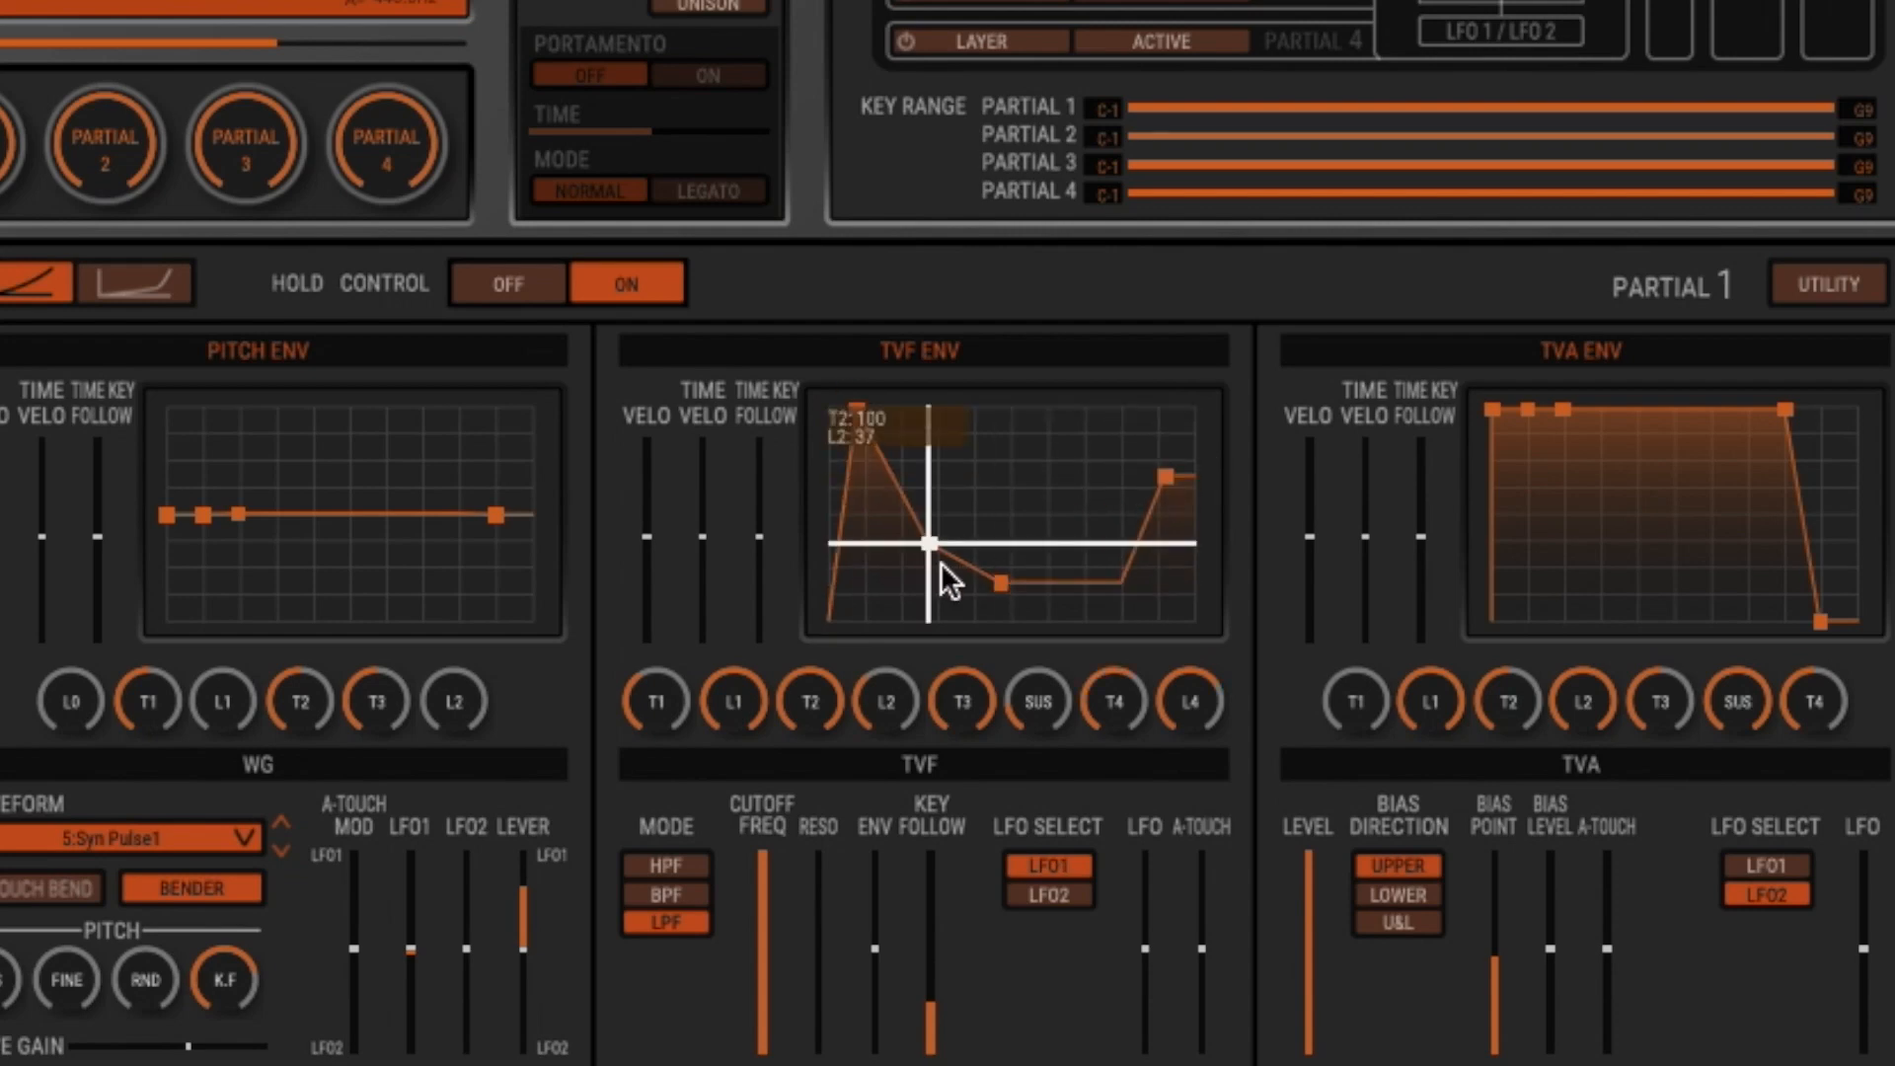
pyautogui.moveTo(939, 537); pyautogui.dragTo(929, 459)
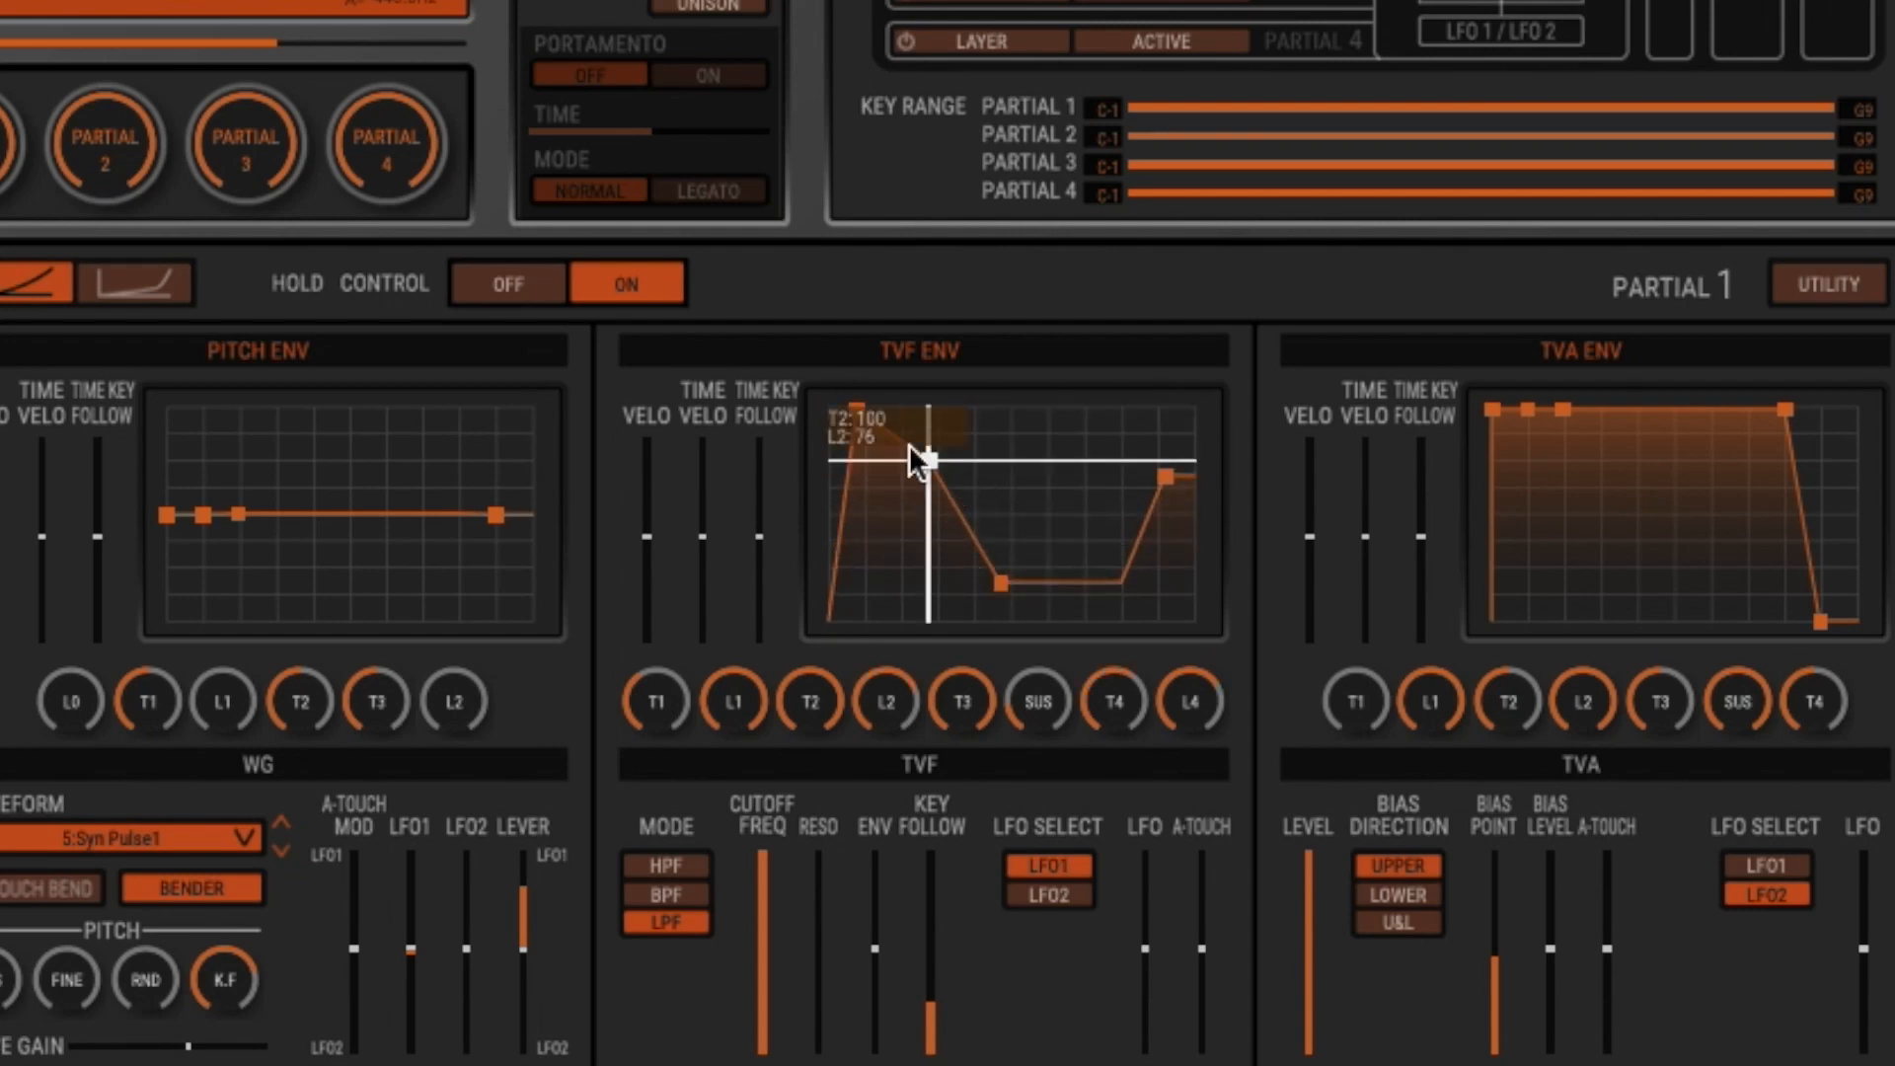
pyautogui.moveTo(861, 405); pyautogui.dragTo(955, 564)
pyautogui.moveTo(970, 463); pyautogui.dragTo(901, 467)
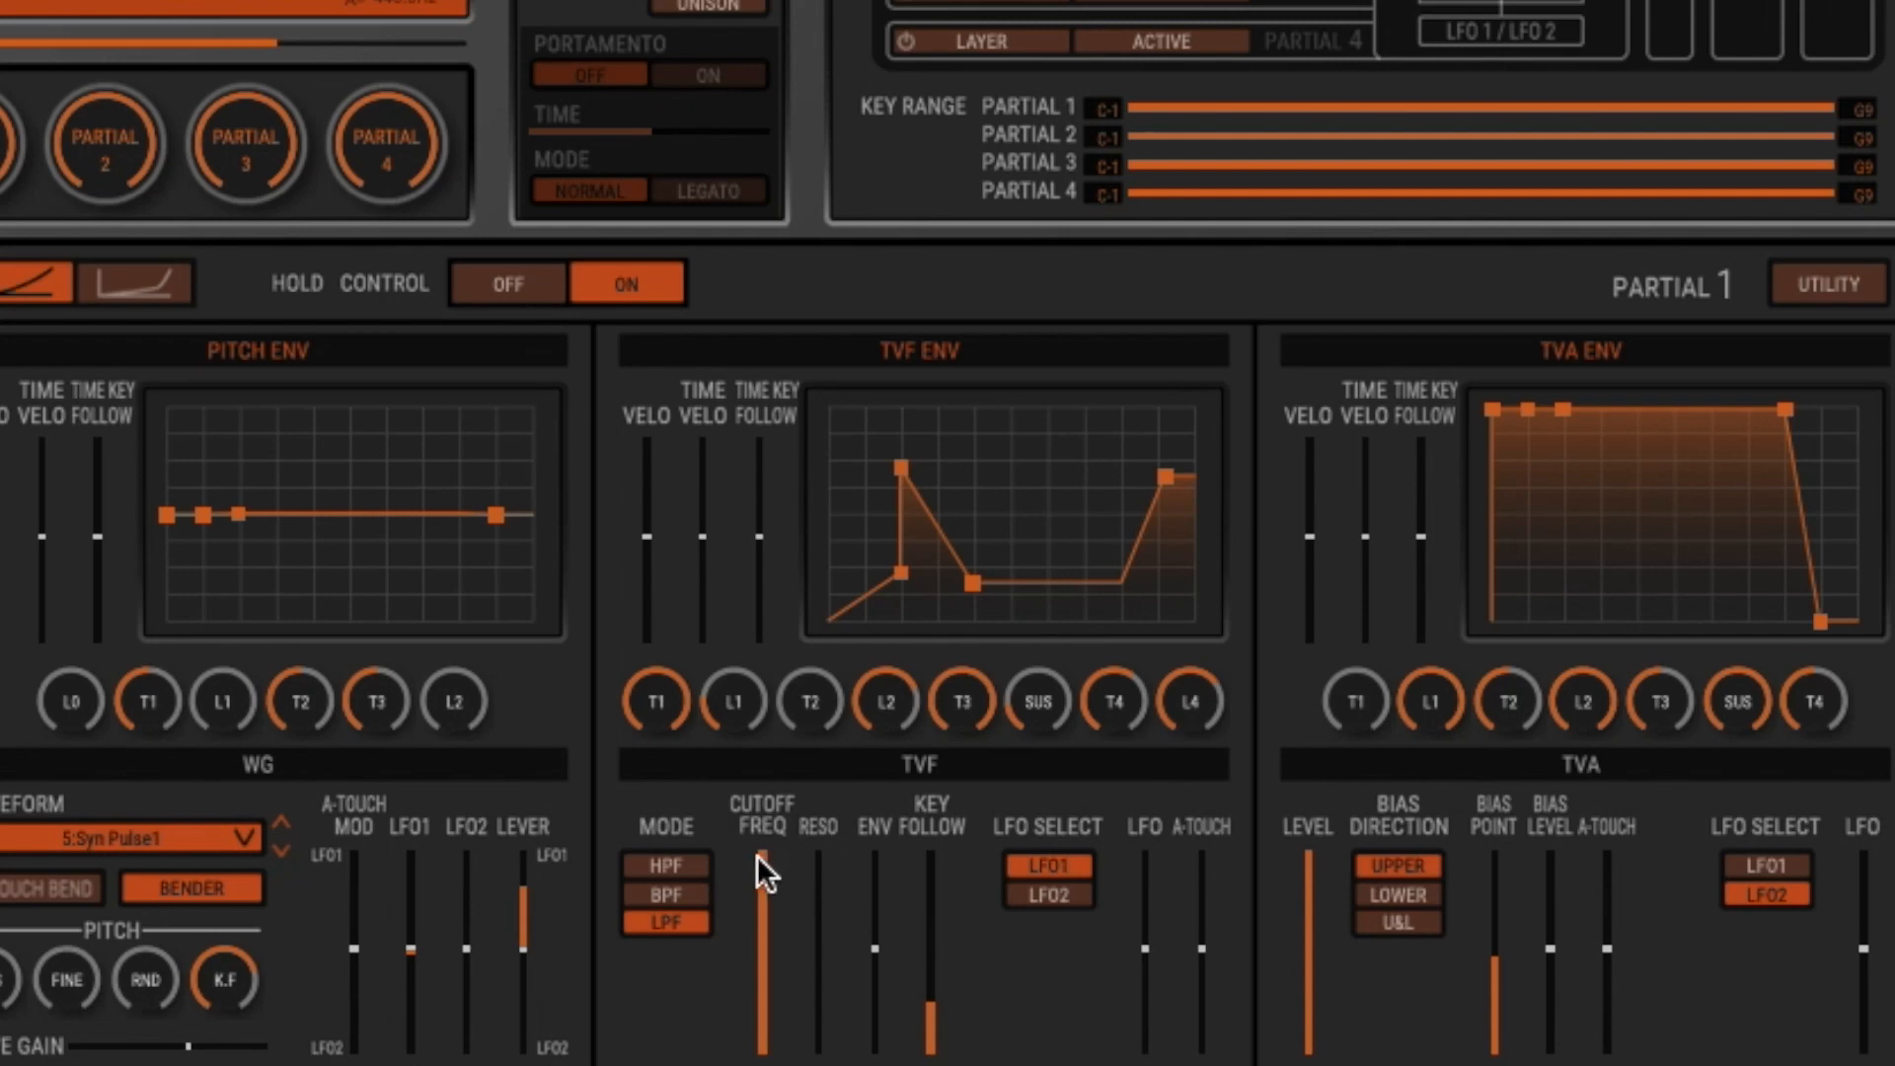
# - Lower partial 1's TVF cutoff to near minimum with ENV depth at maximum, and shorten the first stage of the filter envelope
pyautogui.moveTo(784, 991); pyautogui.dragTo(763, 1036)
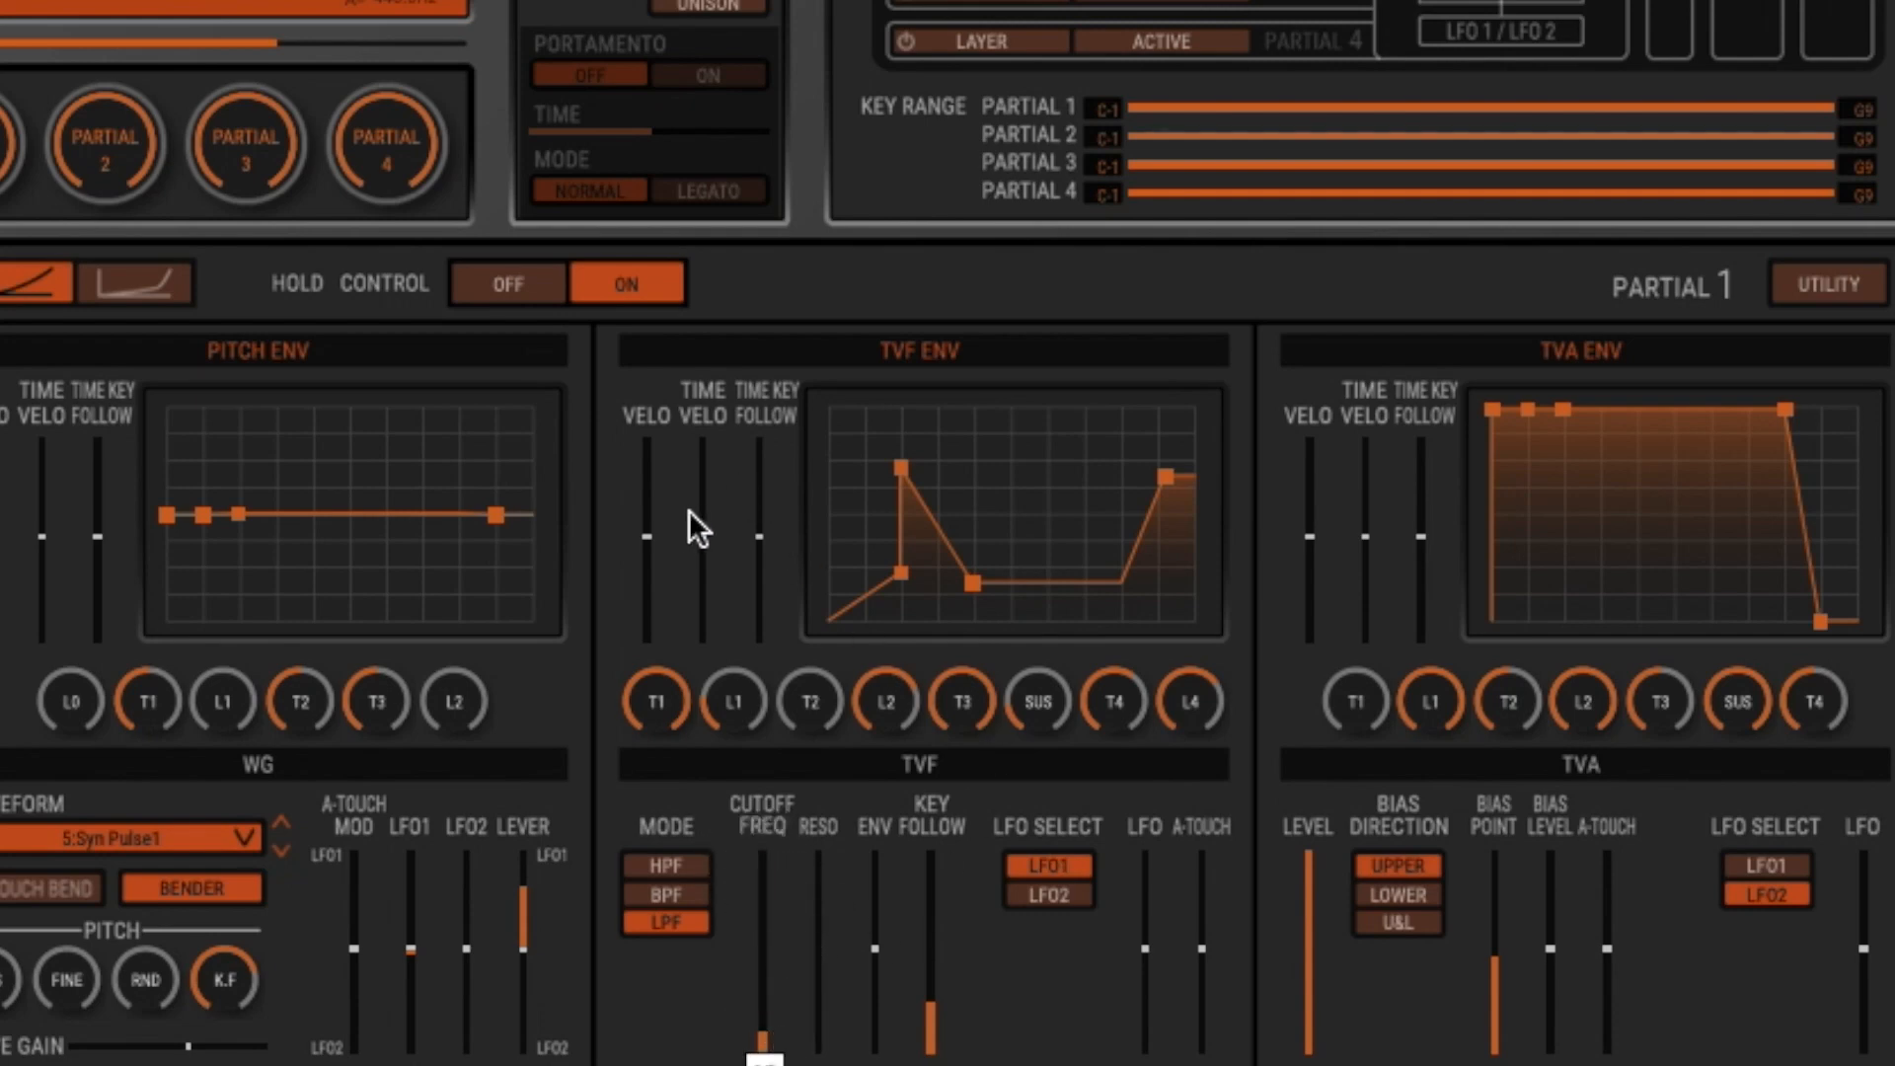
pyautogui.moveTo(874, 952); pyautogui.dragTo(875, 849)
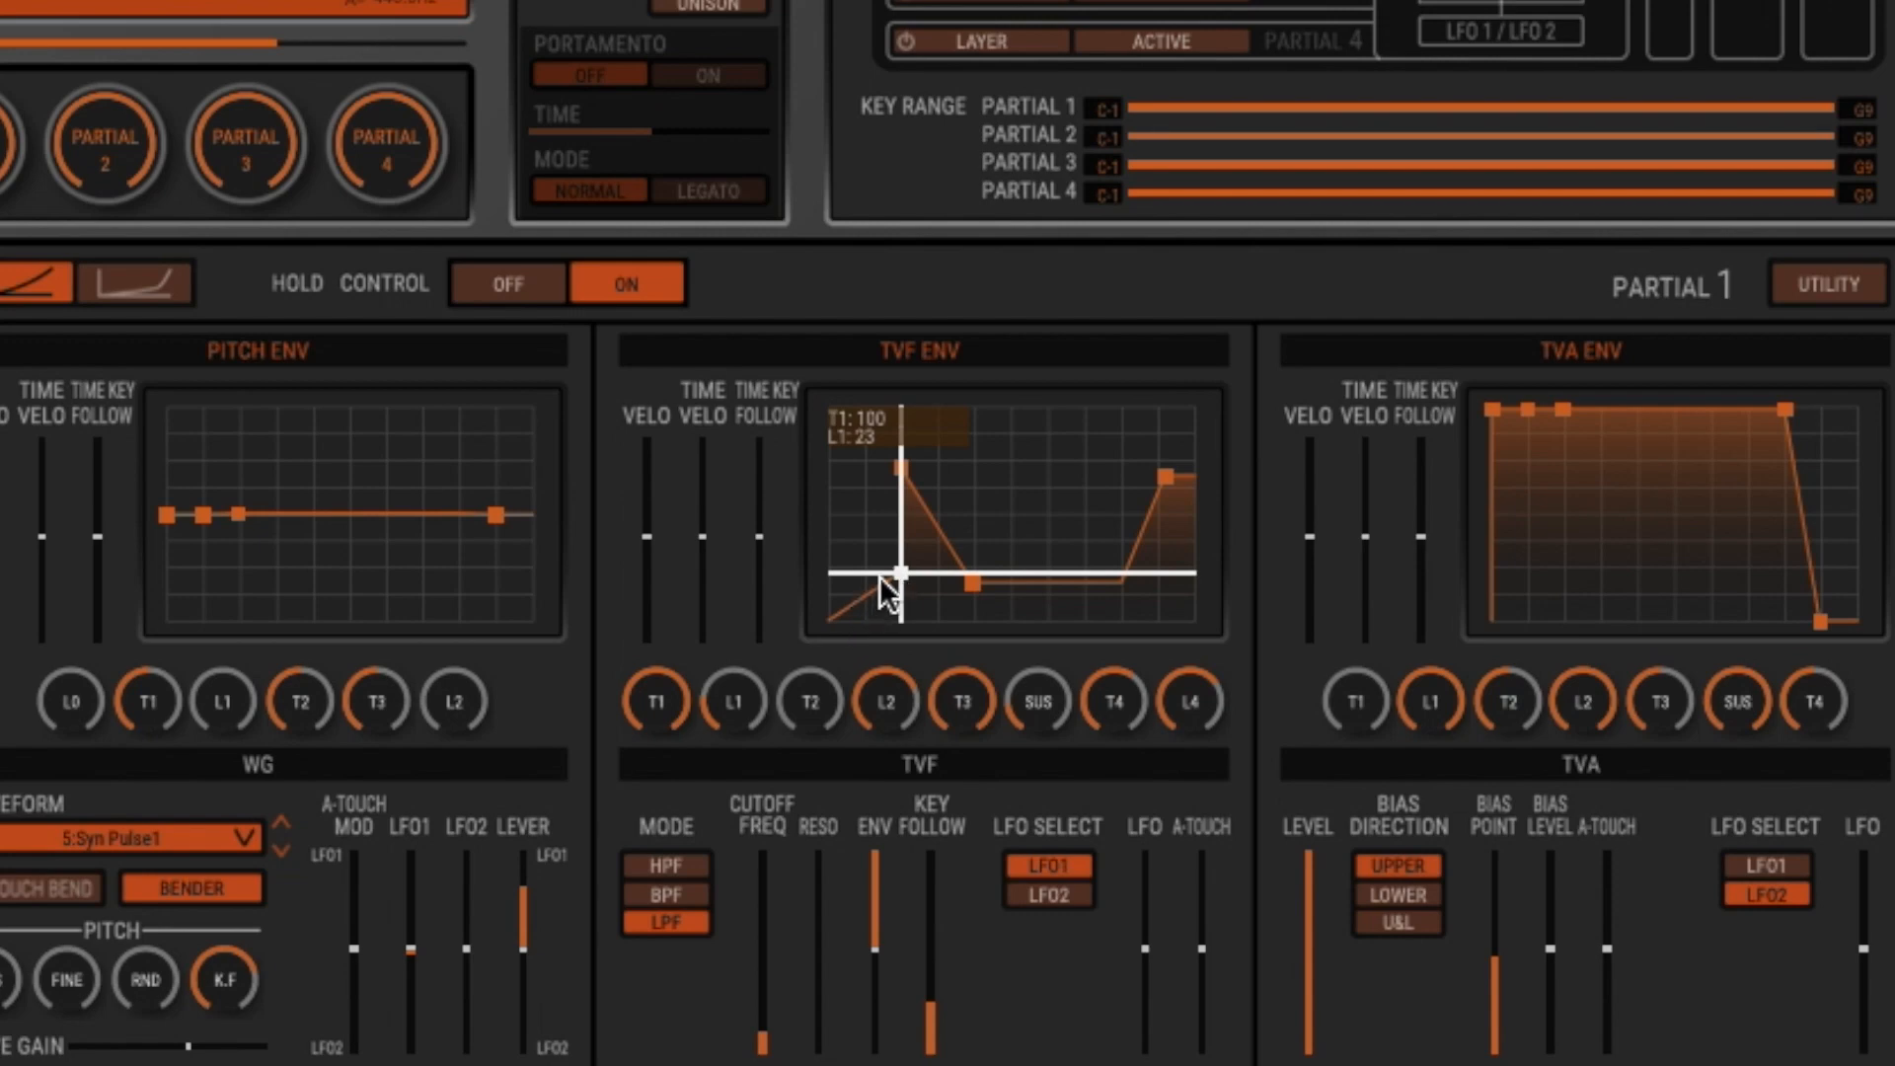
pyautogui.moveTo(898, 572); pyautogui.dragTo(857, 468)
pyautogui.moveTo(857, 606); pyautogui.dragTo(873, 606)
# - Switch on partial 2, make it the active partial, and set its waveform to 4:FAT Square
pyautogui.click(957, 81)
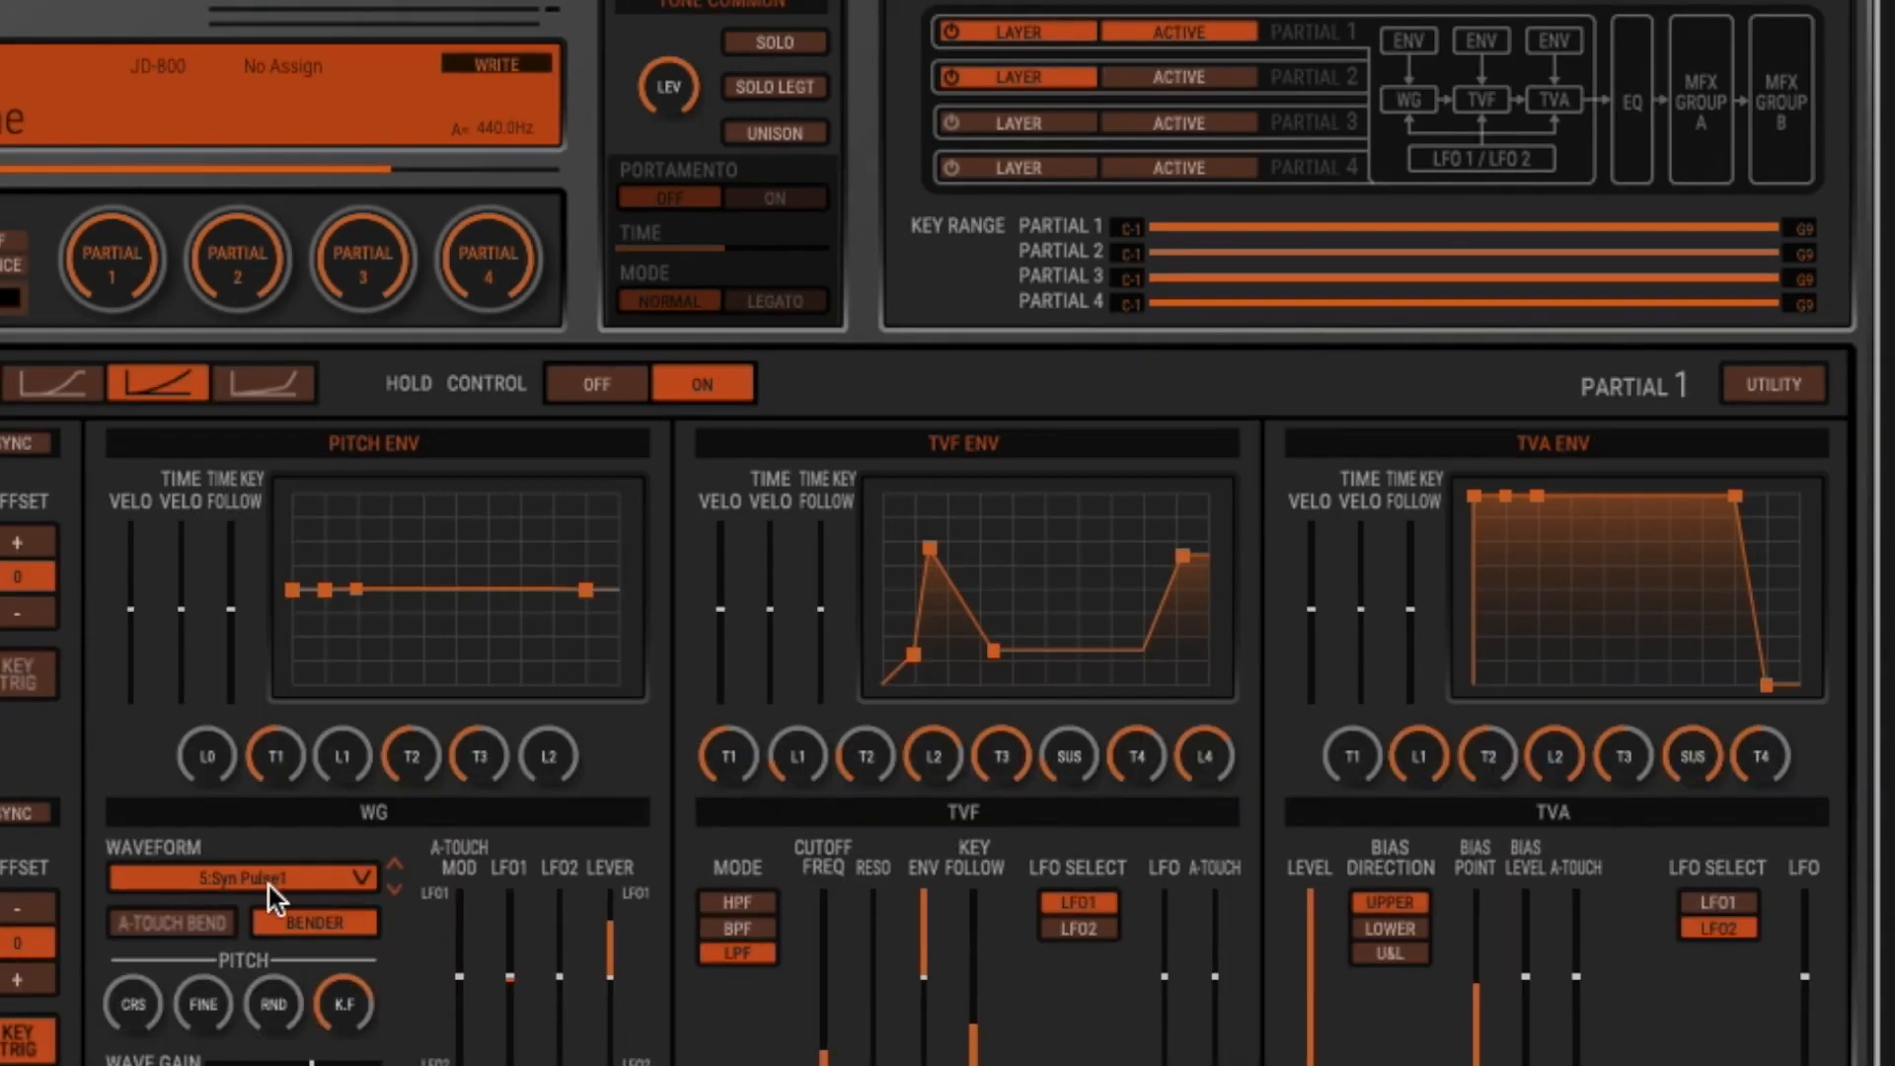
pyautogui.click(1208, 74)
pyautogui.click(401, 896)
pyautogui.click(401, 897)
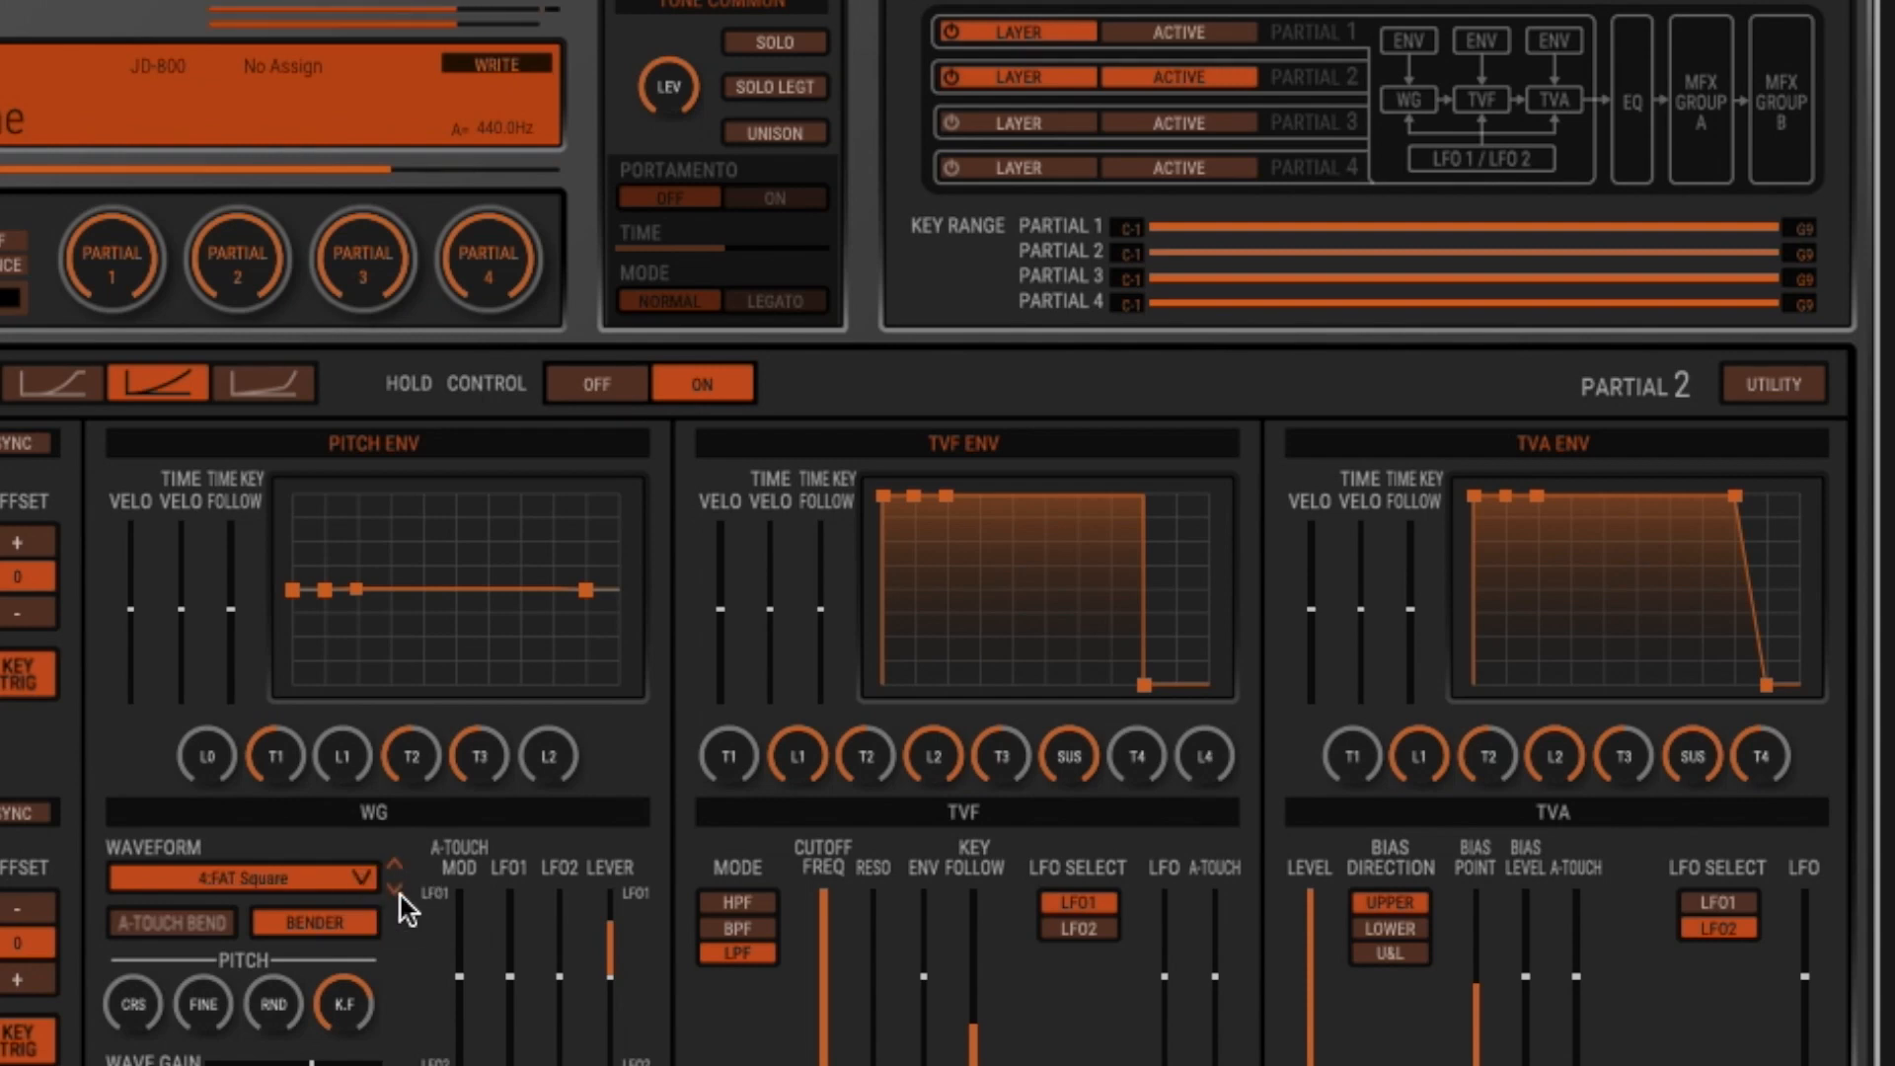
# - Lower partial 2's TVF cutoff frequency to about half, and make partial 1 the active partial again
pyautogui.click(823, 890)
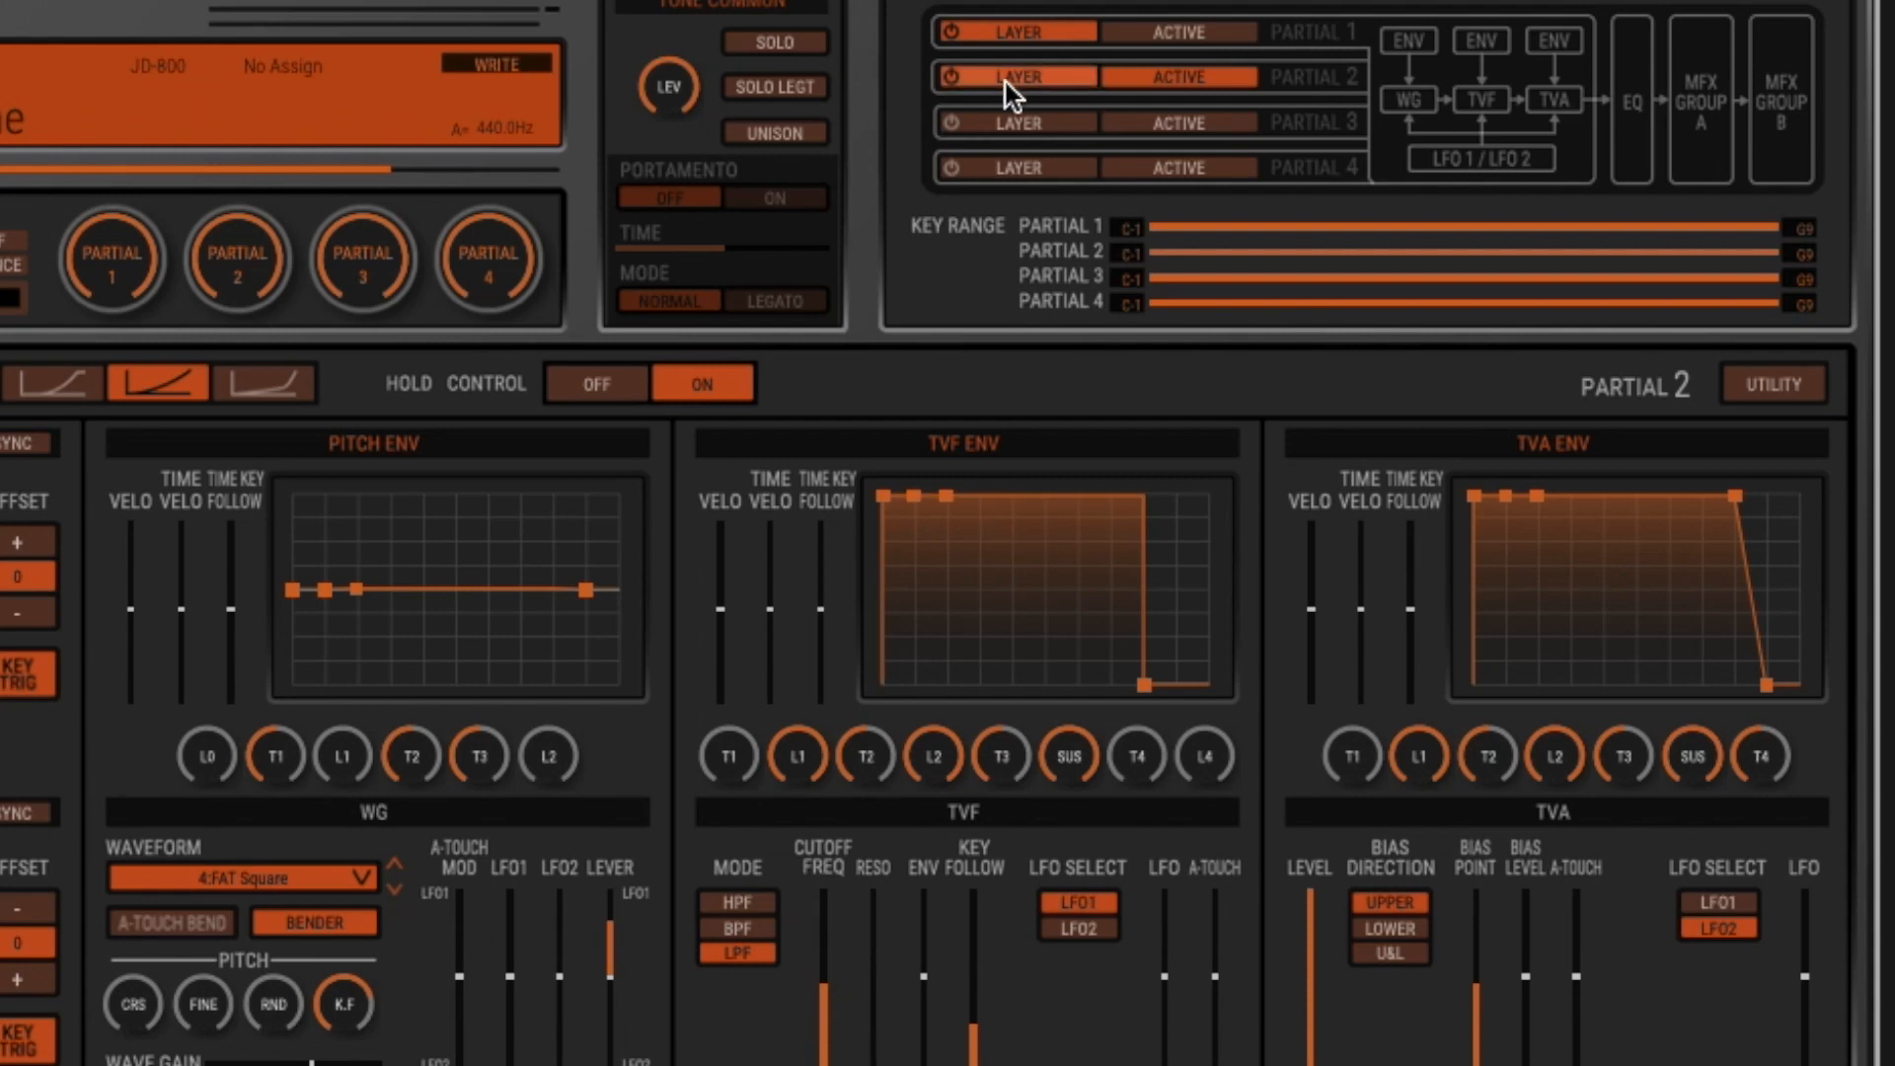
pyautogui.click(1184, 32)
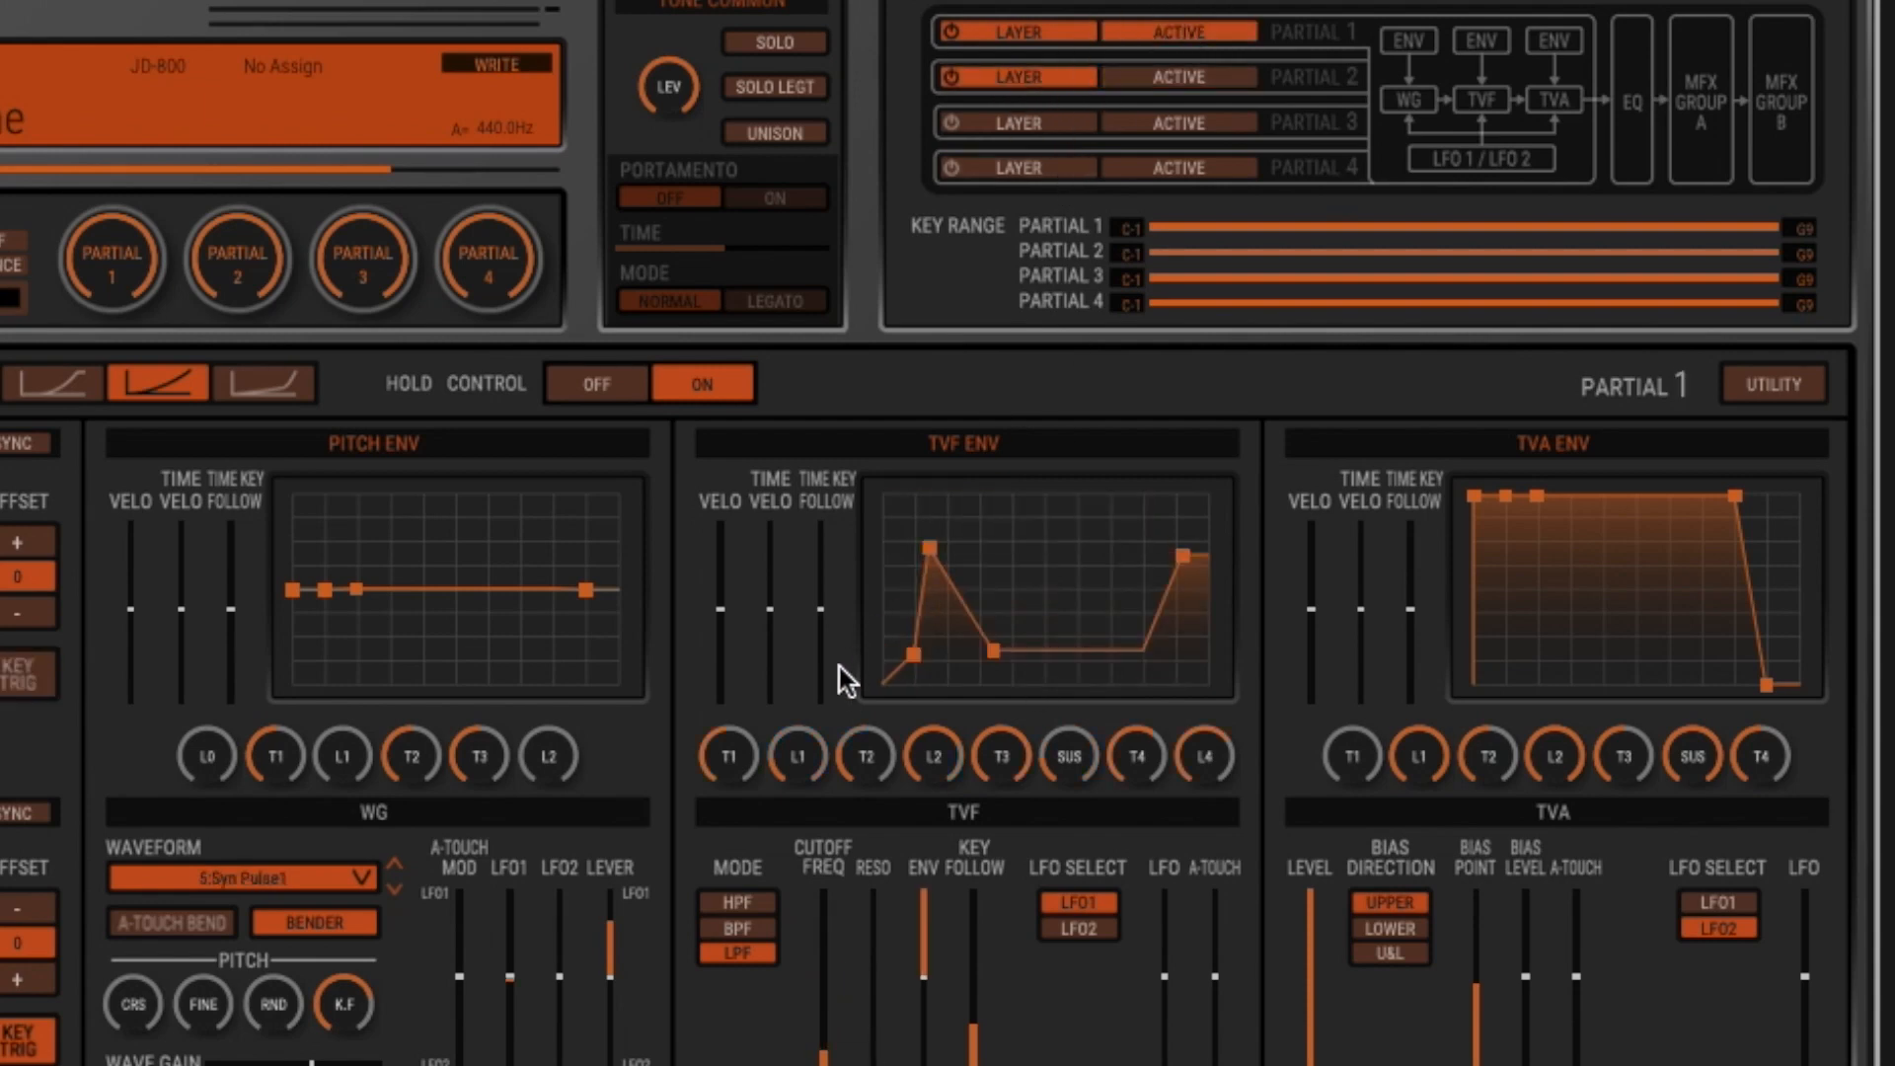
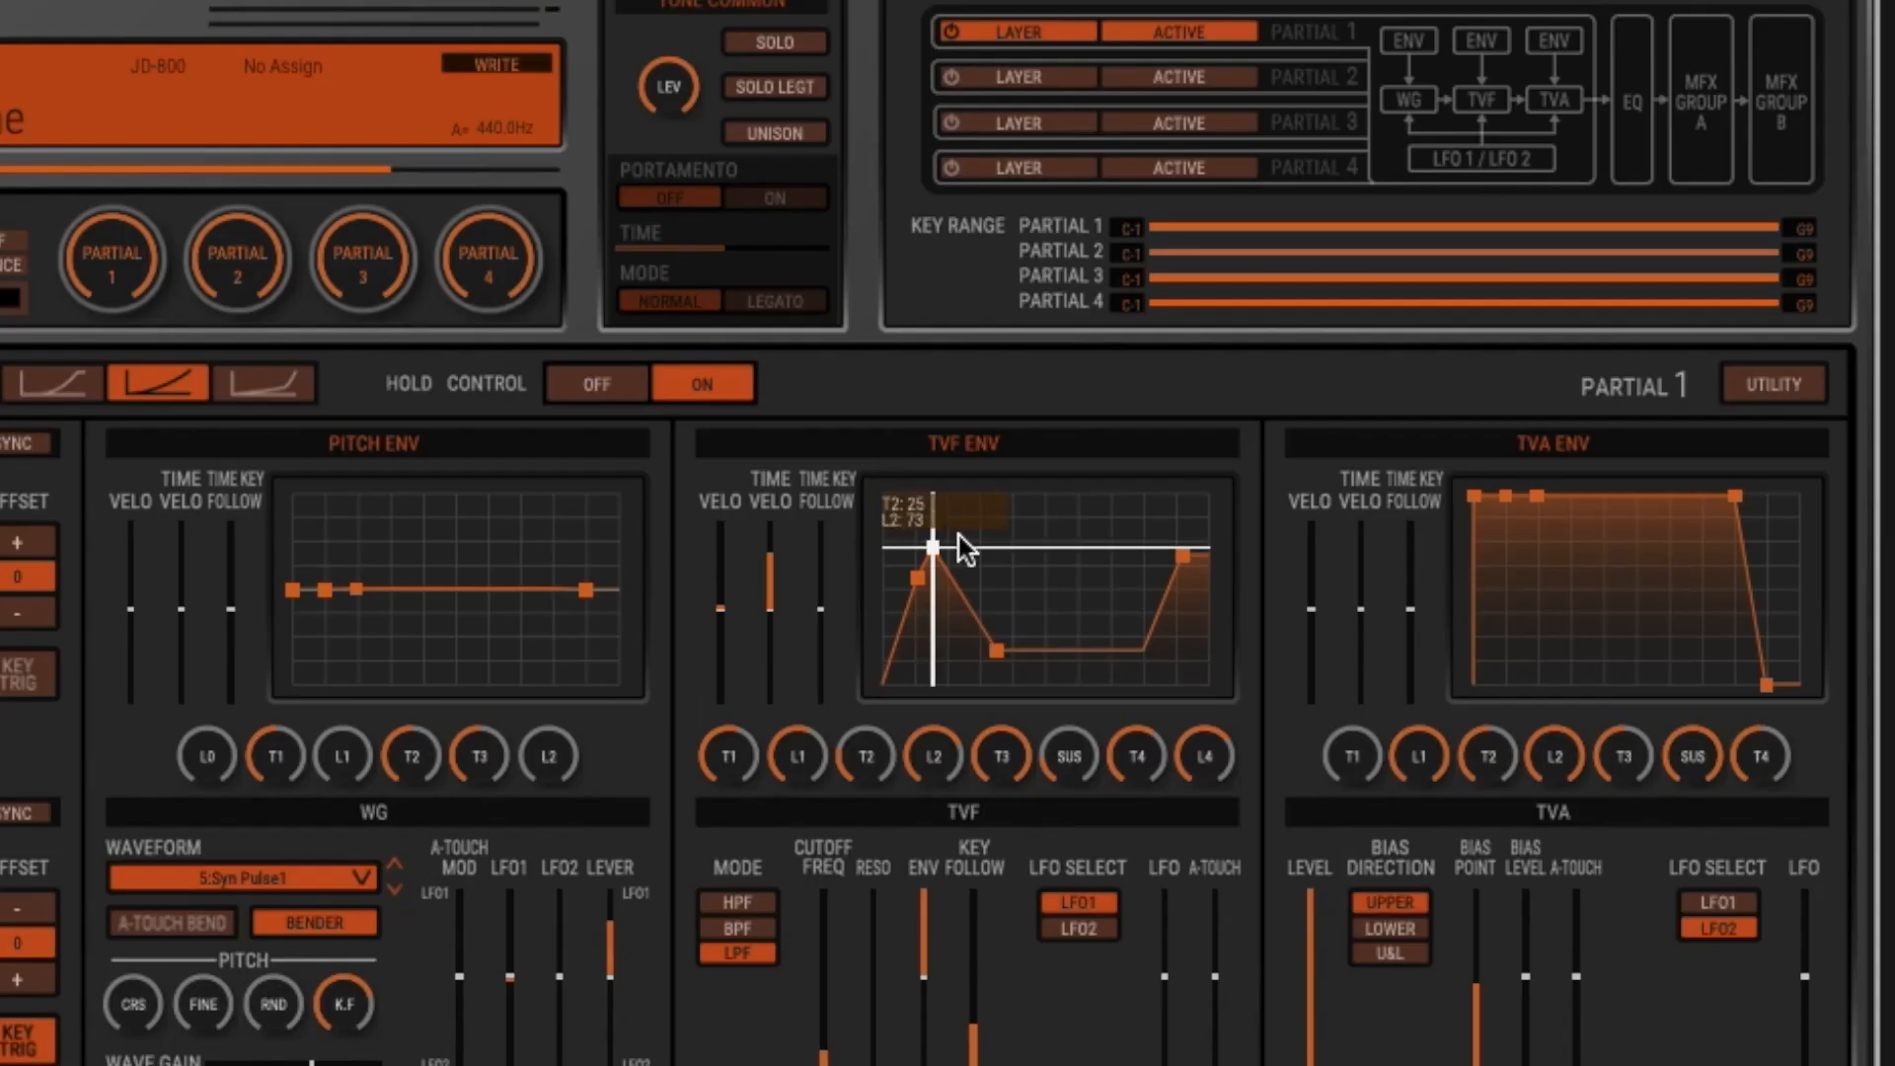
# - Set the TVF envelope's T1 to 56 and L1 to 57, with time velocity centred and time key follow at maximum
pyautogui.moveTo(957, 542); pyautogui.dragTo(906, 604)
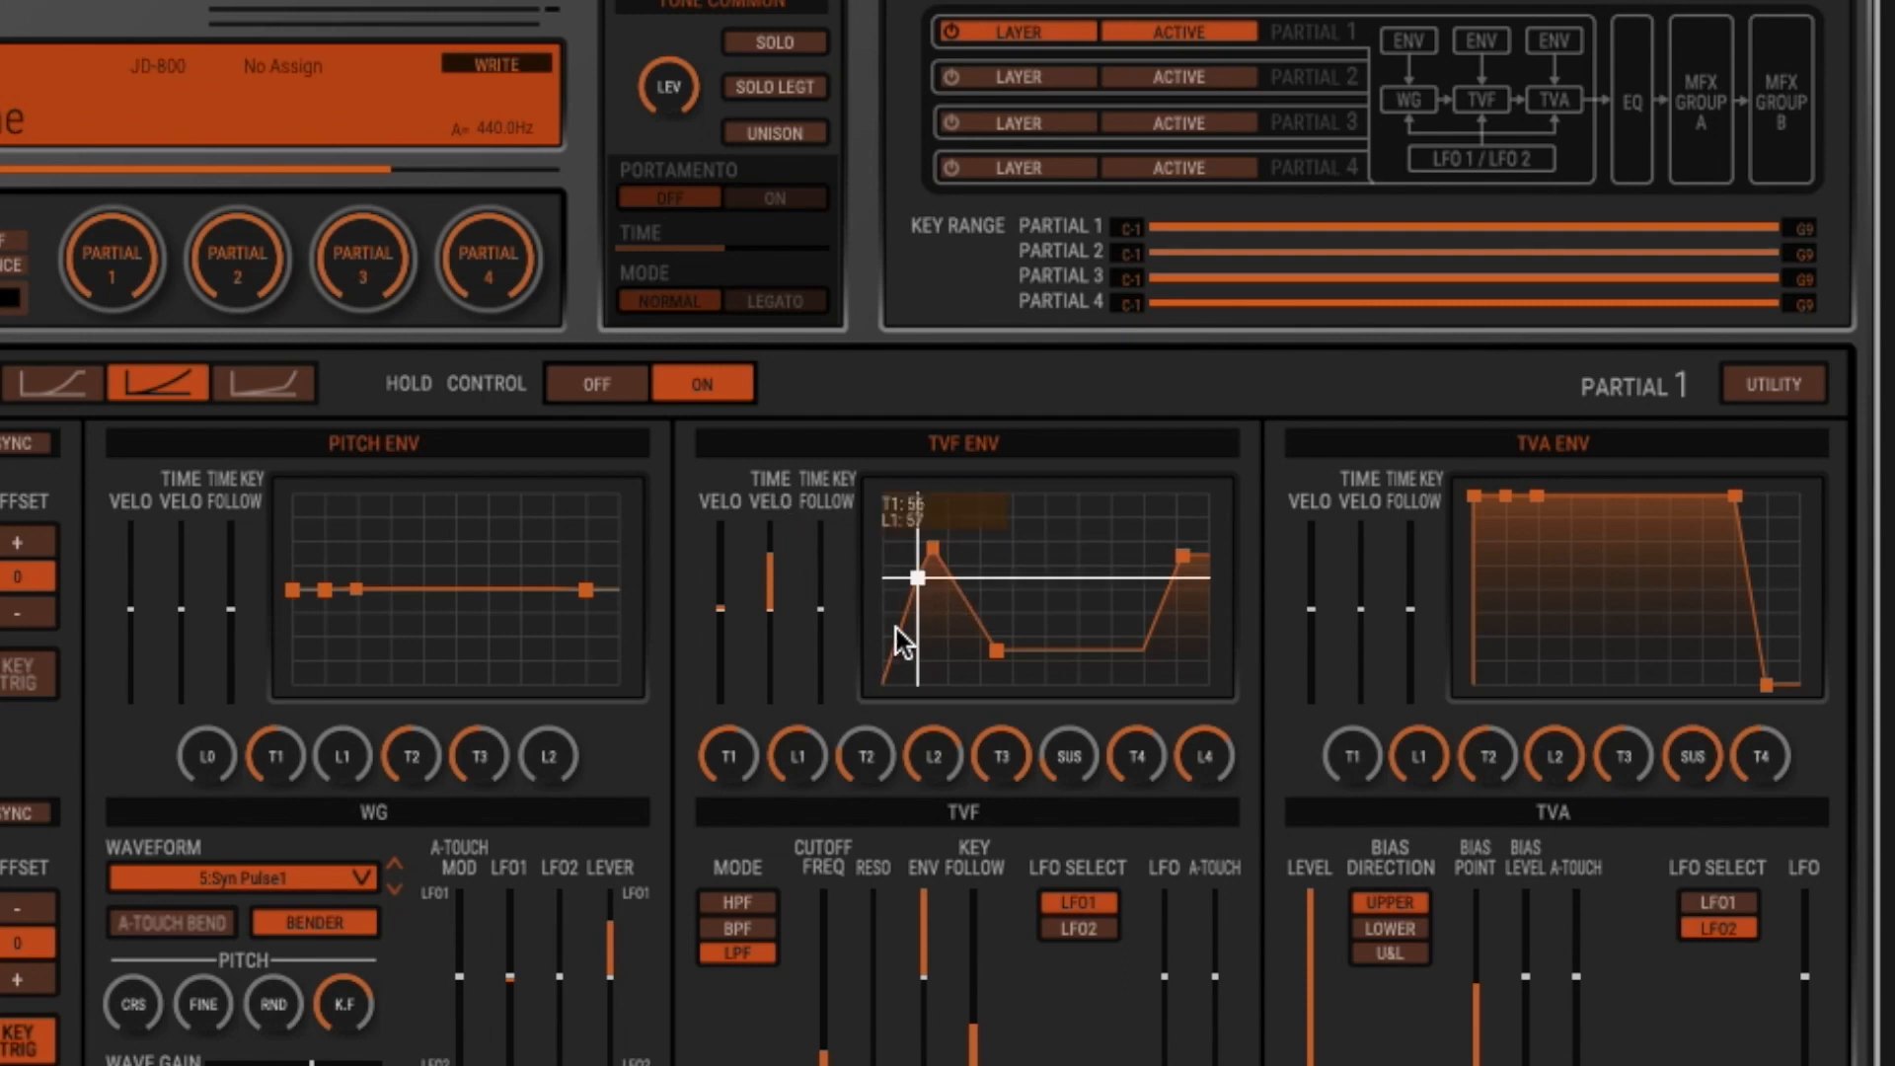
pyautogui.moveTo(823, 610); pyautogui.dragTo(772, 609)
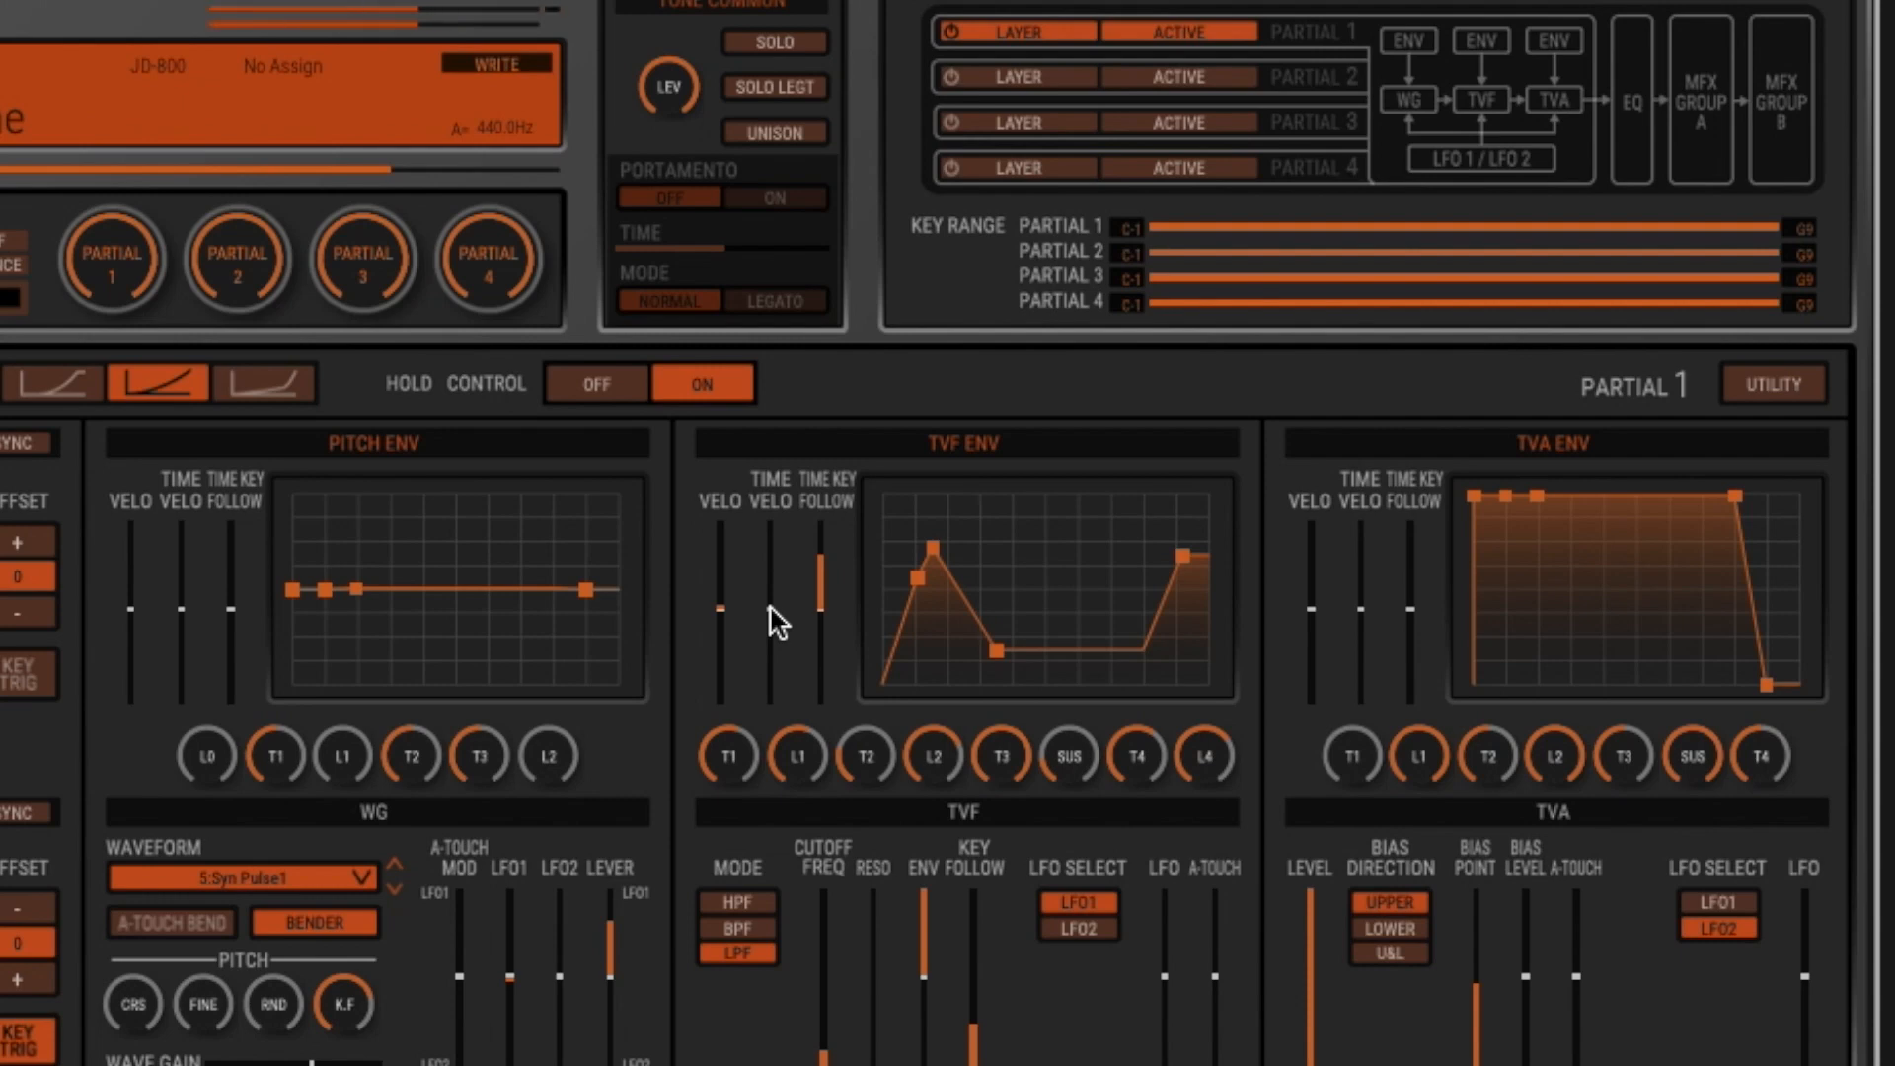
pyautogui.moveTo(819, 609); pyautogui.dragTo(823, 701)
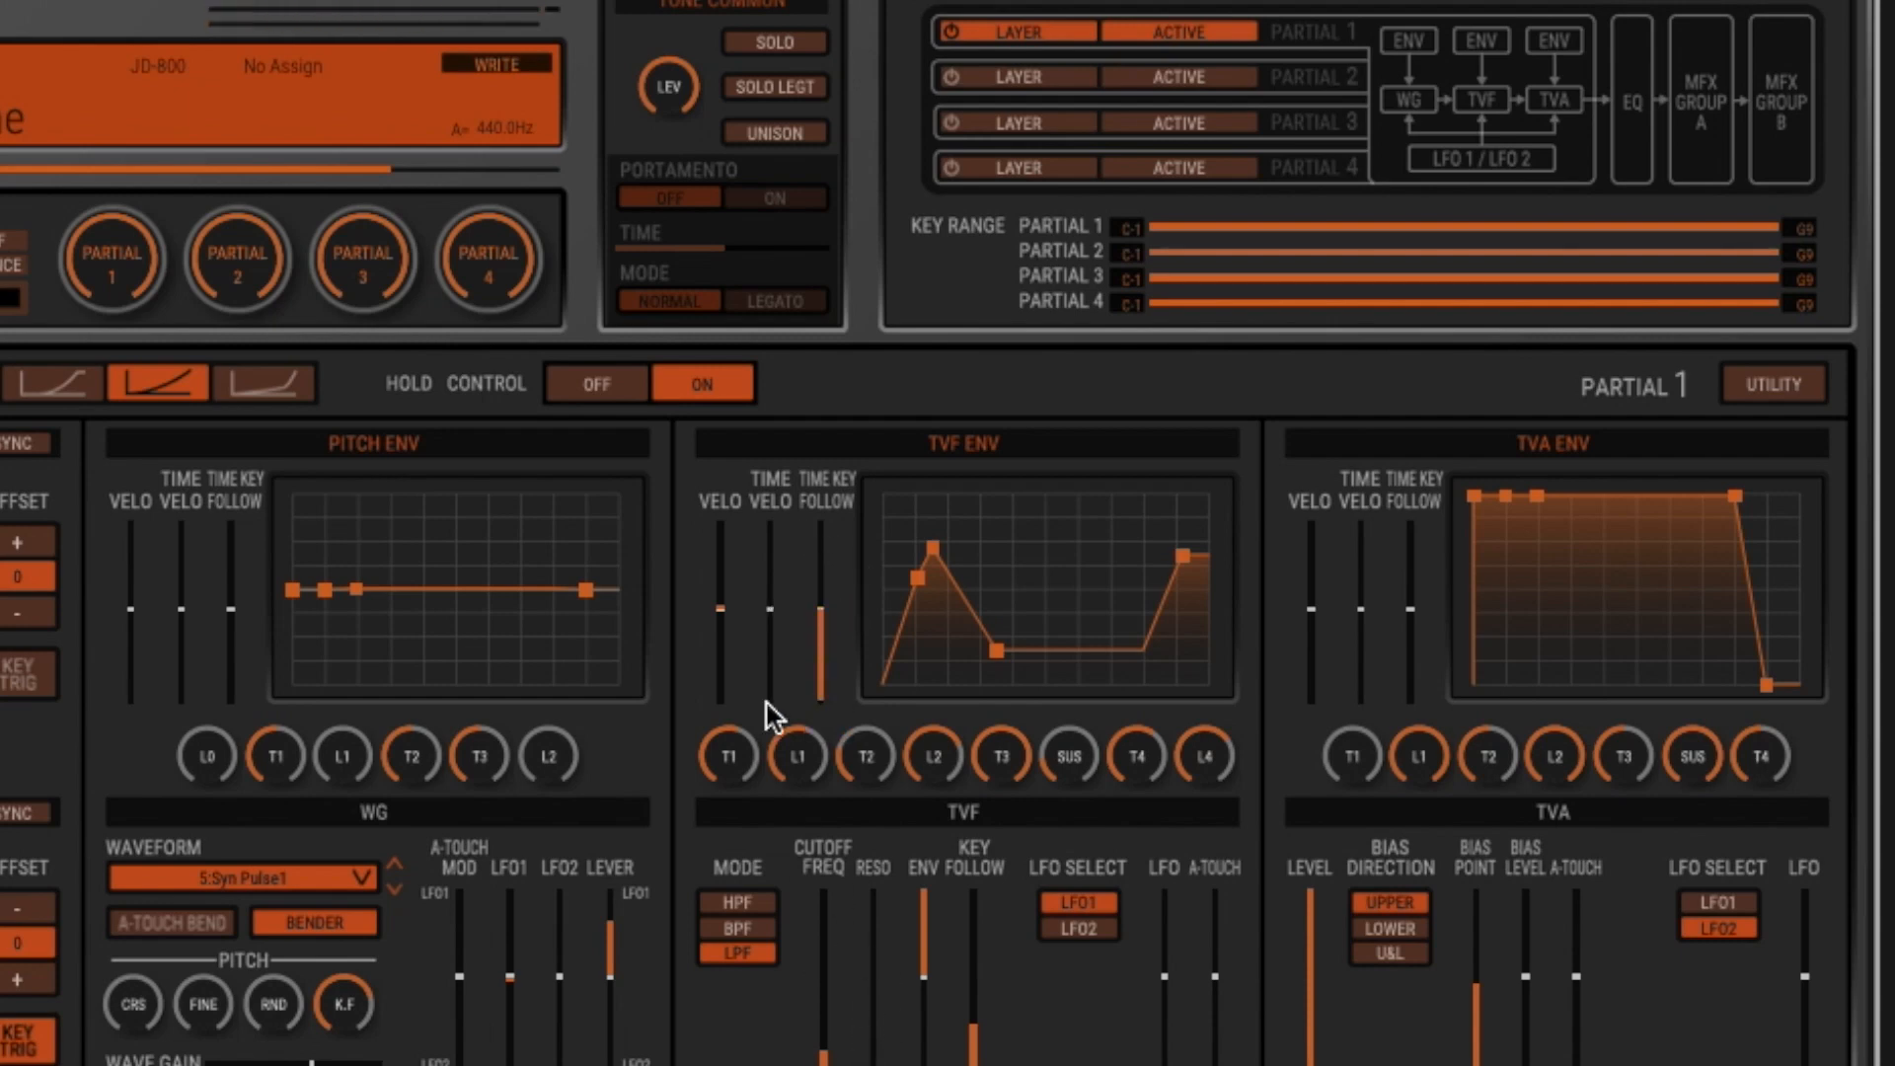
pyautogui.moveTo(819, 620); pyautogui.dragTo(821, 344)
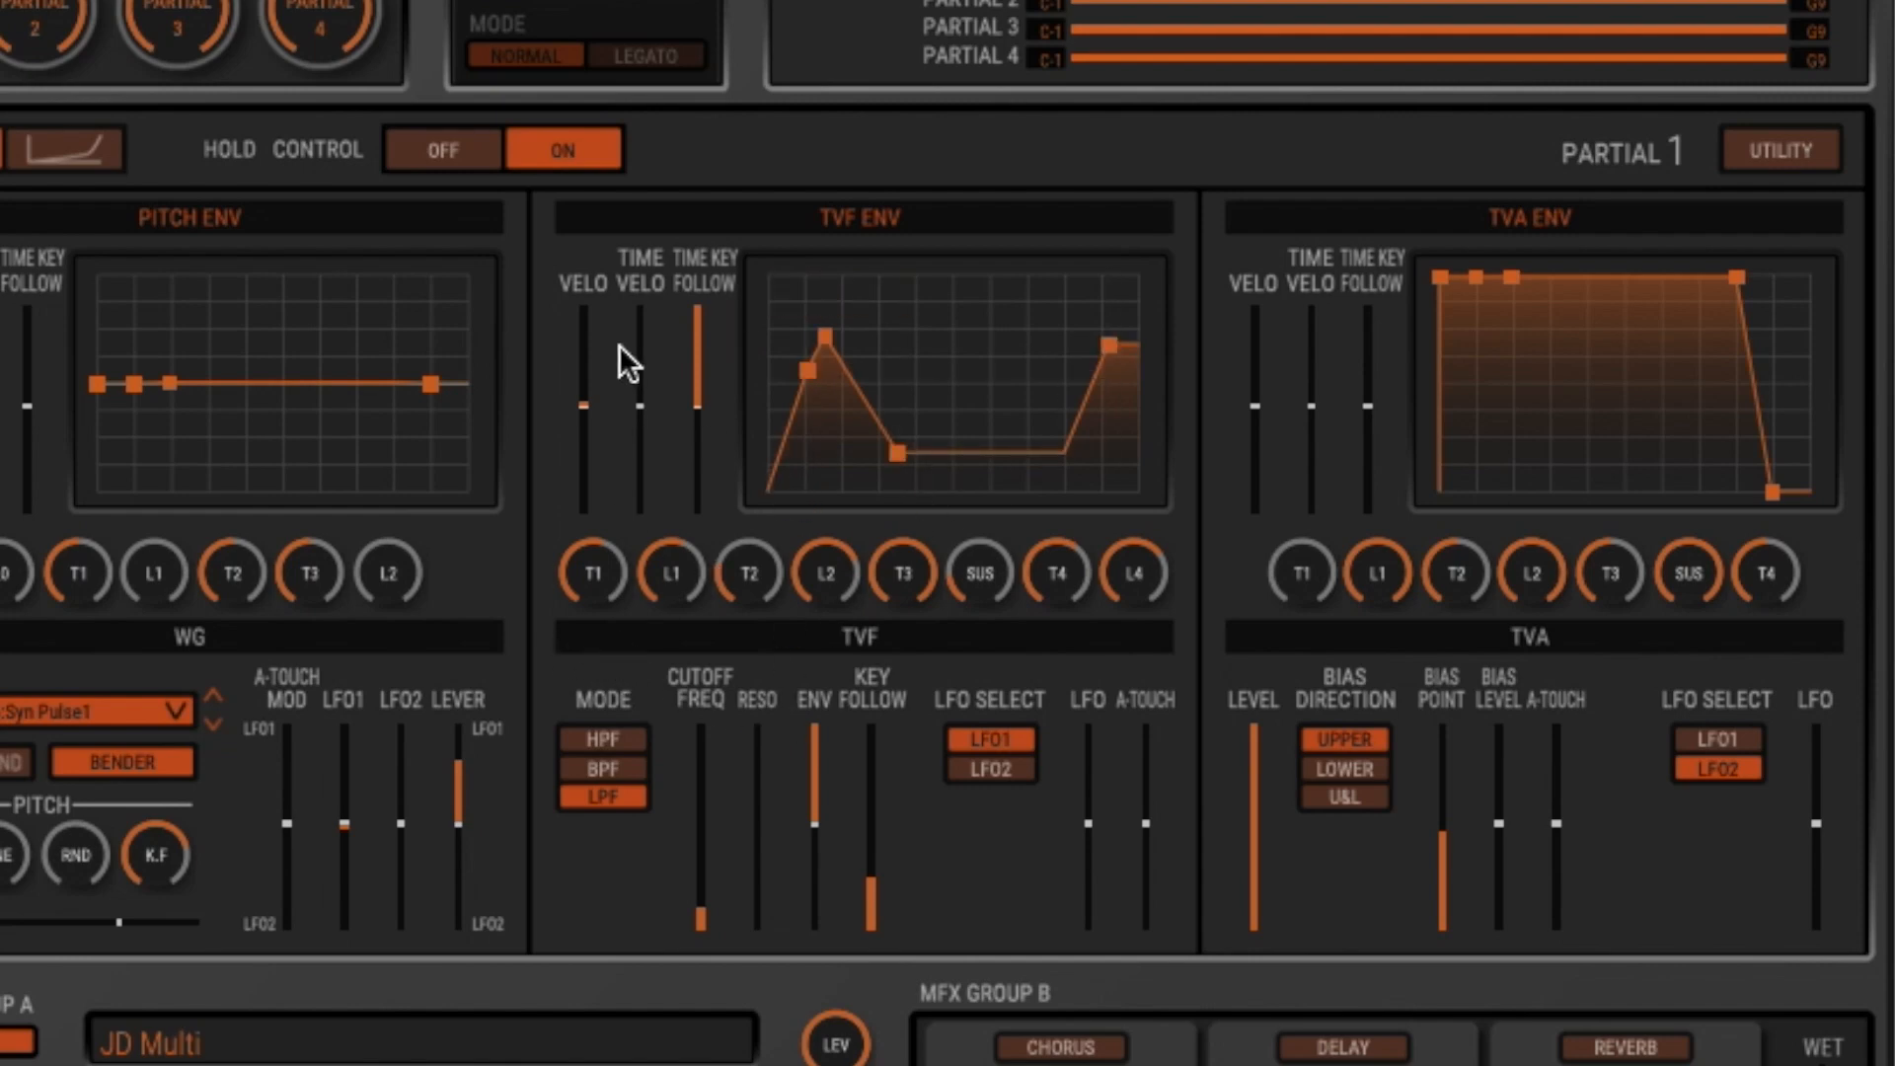
# - Try the HPF and BPF modes on partial 1's TVF with resonance at about half, and return to LPF
pyautogui.click(612, 739)
pyautogui.click(639, 768)
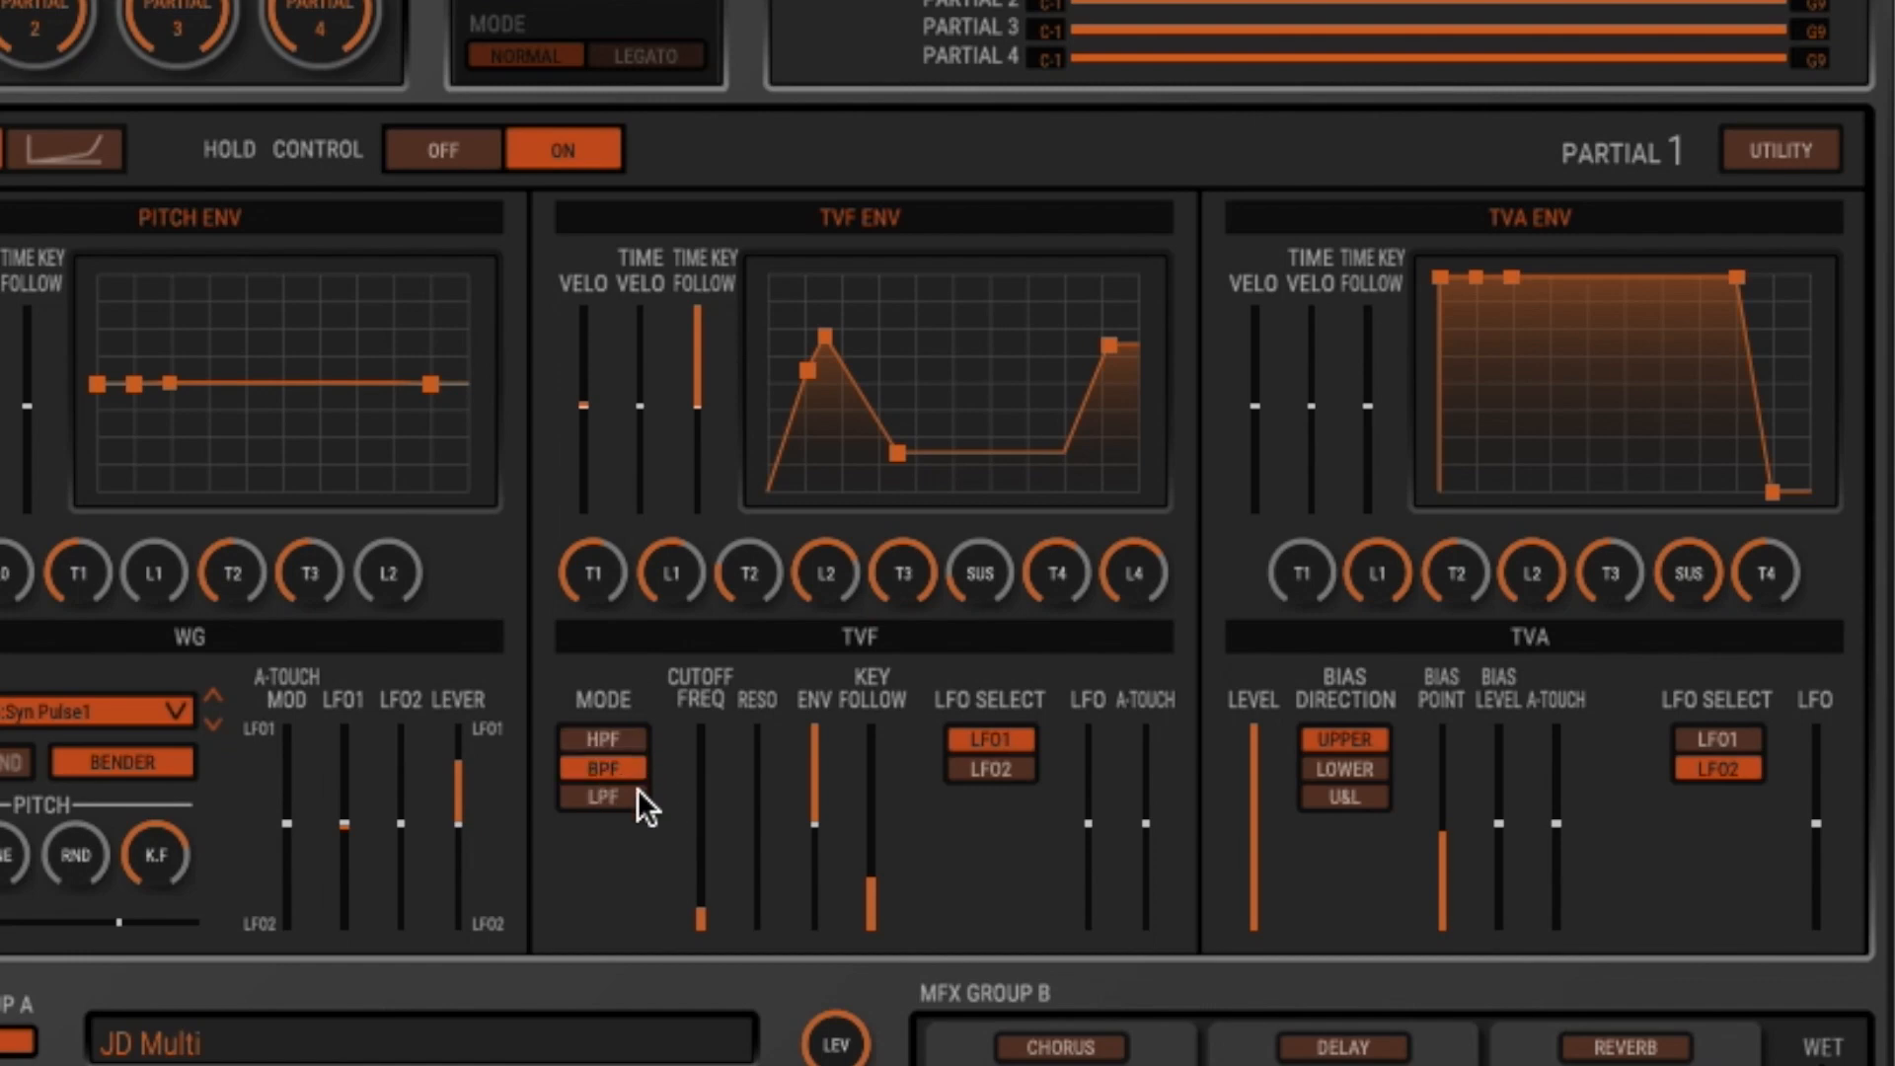
pyautogui.moveTo(709, 903)
pyautogui.mouseDown()
pyautogui.moveTo(708, 795)
pyautogui.moveTo(766, 833)
pyautogui.moveTo(703, 893)
pyautogui.mouseUp()
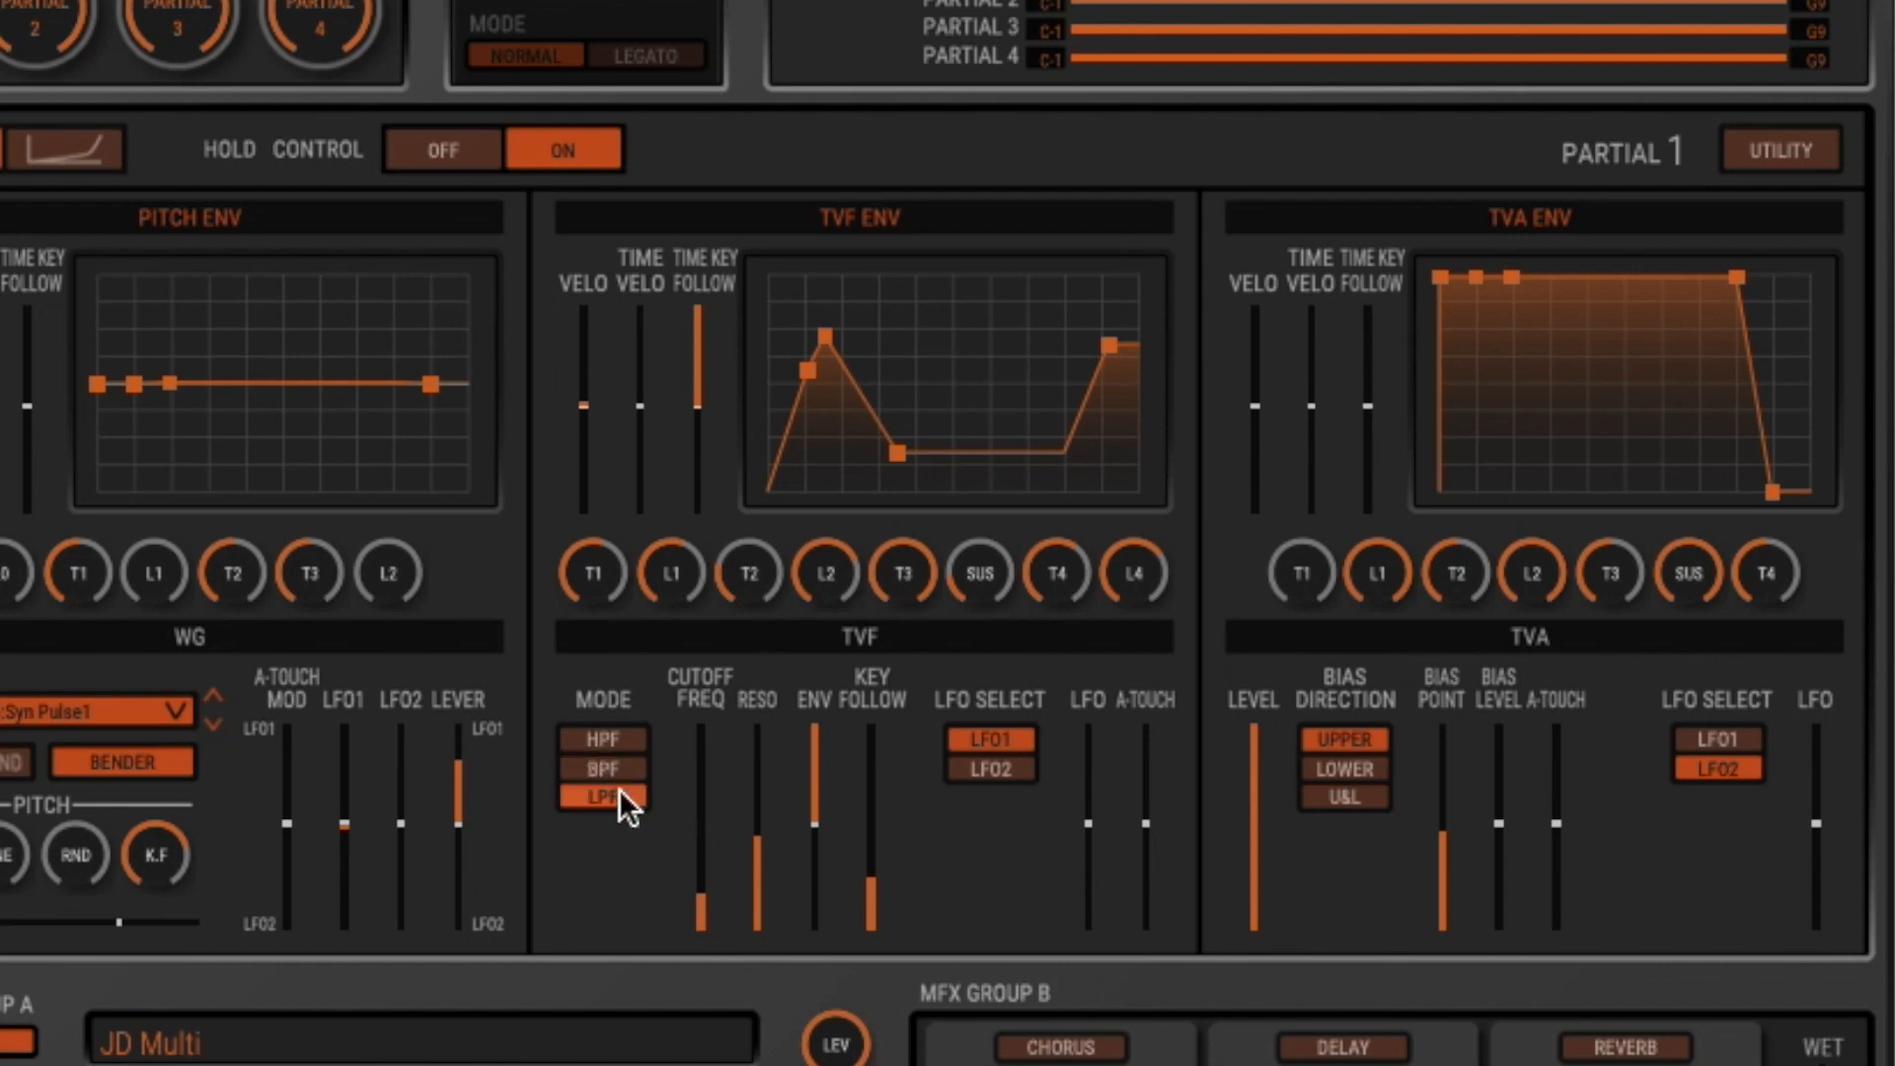
# - Set partial 1's TVF resonance to 90 and cutoff to about two-thirds, and raise its TVA bias level
pyautogui.moveTo(757, 846); pyautogui.dragTo(757, 740)
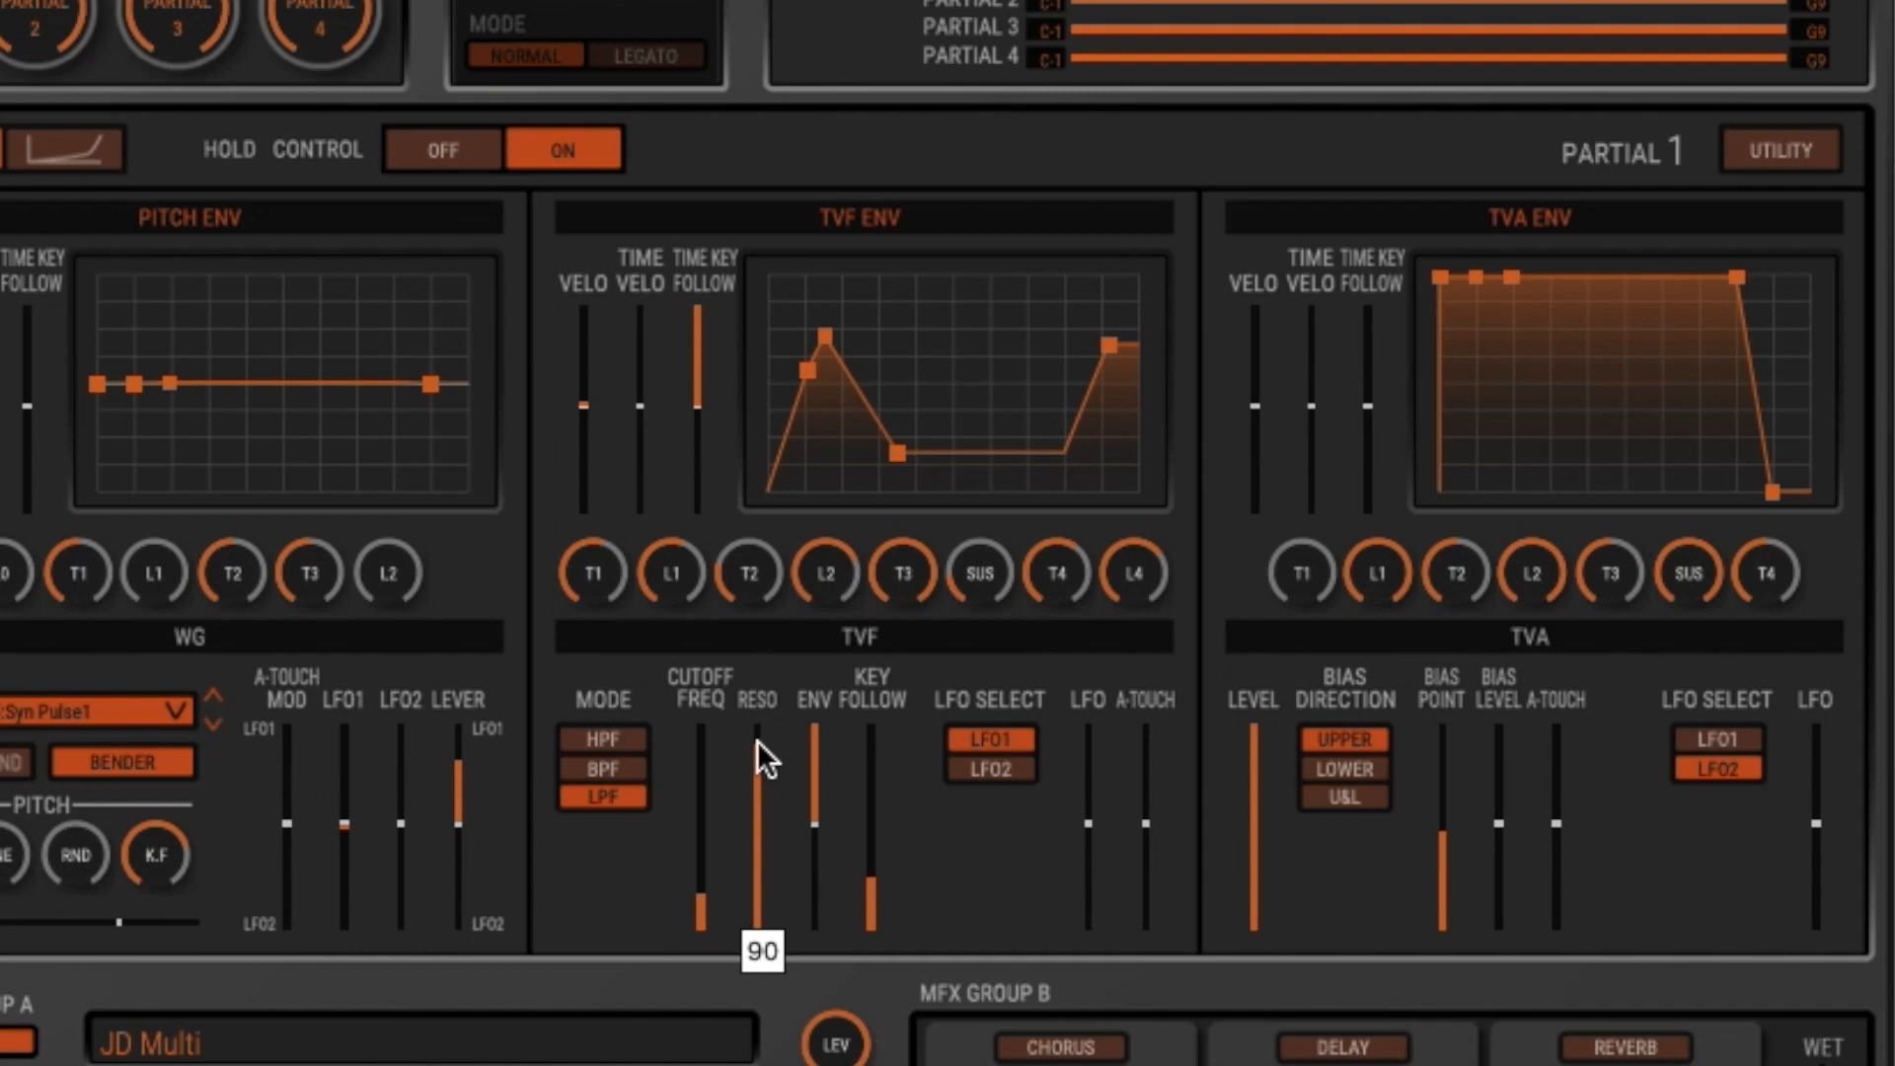
pyautogui.moveTo(710, 901); pyautogui.dragTo(709, 916)
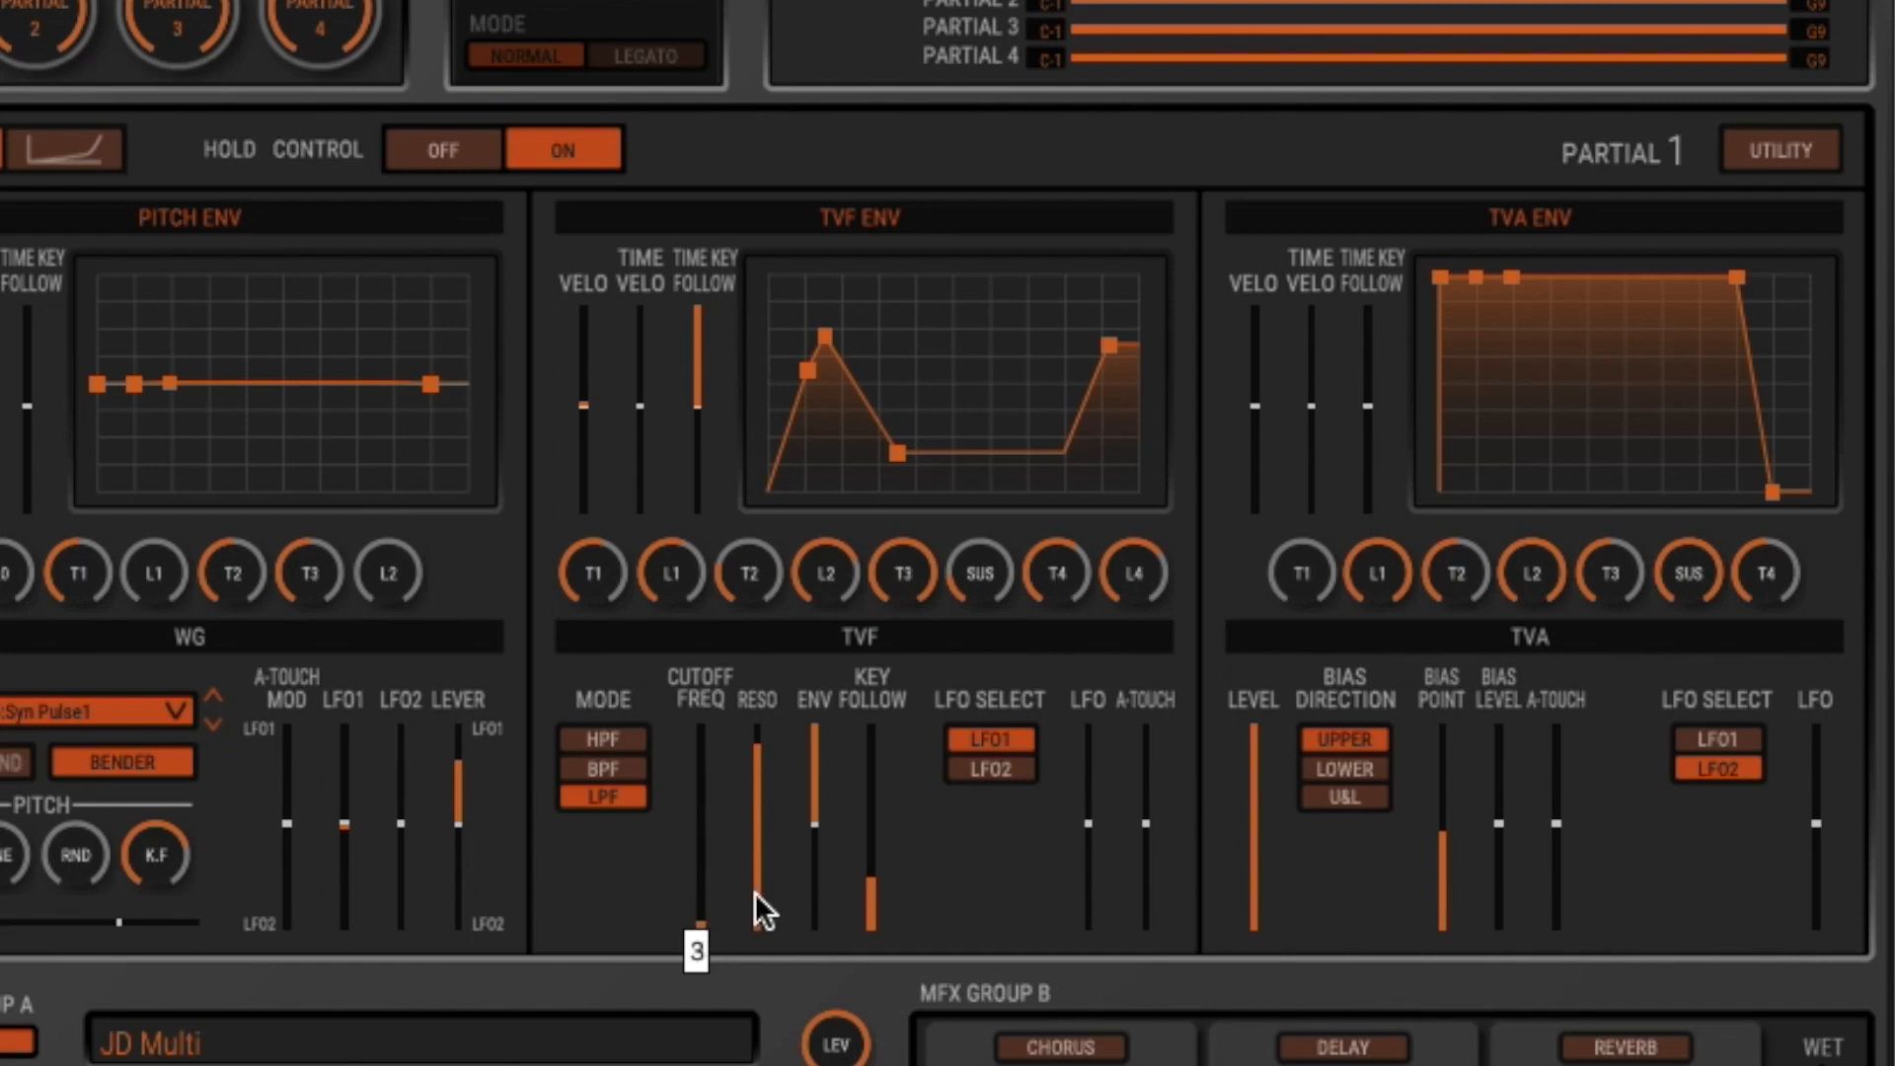
pyautogui.moveTo(701, 913); pyautogui.dragTo(706, 800)
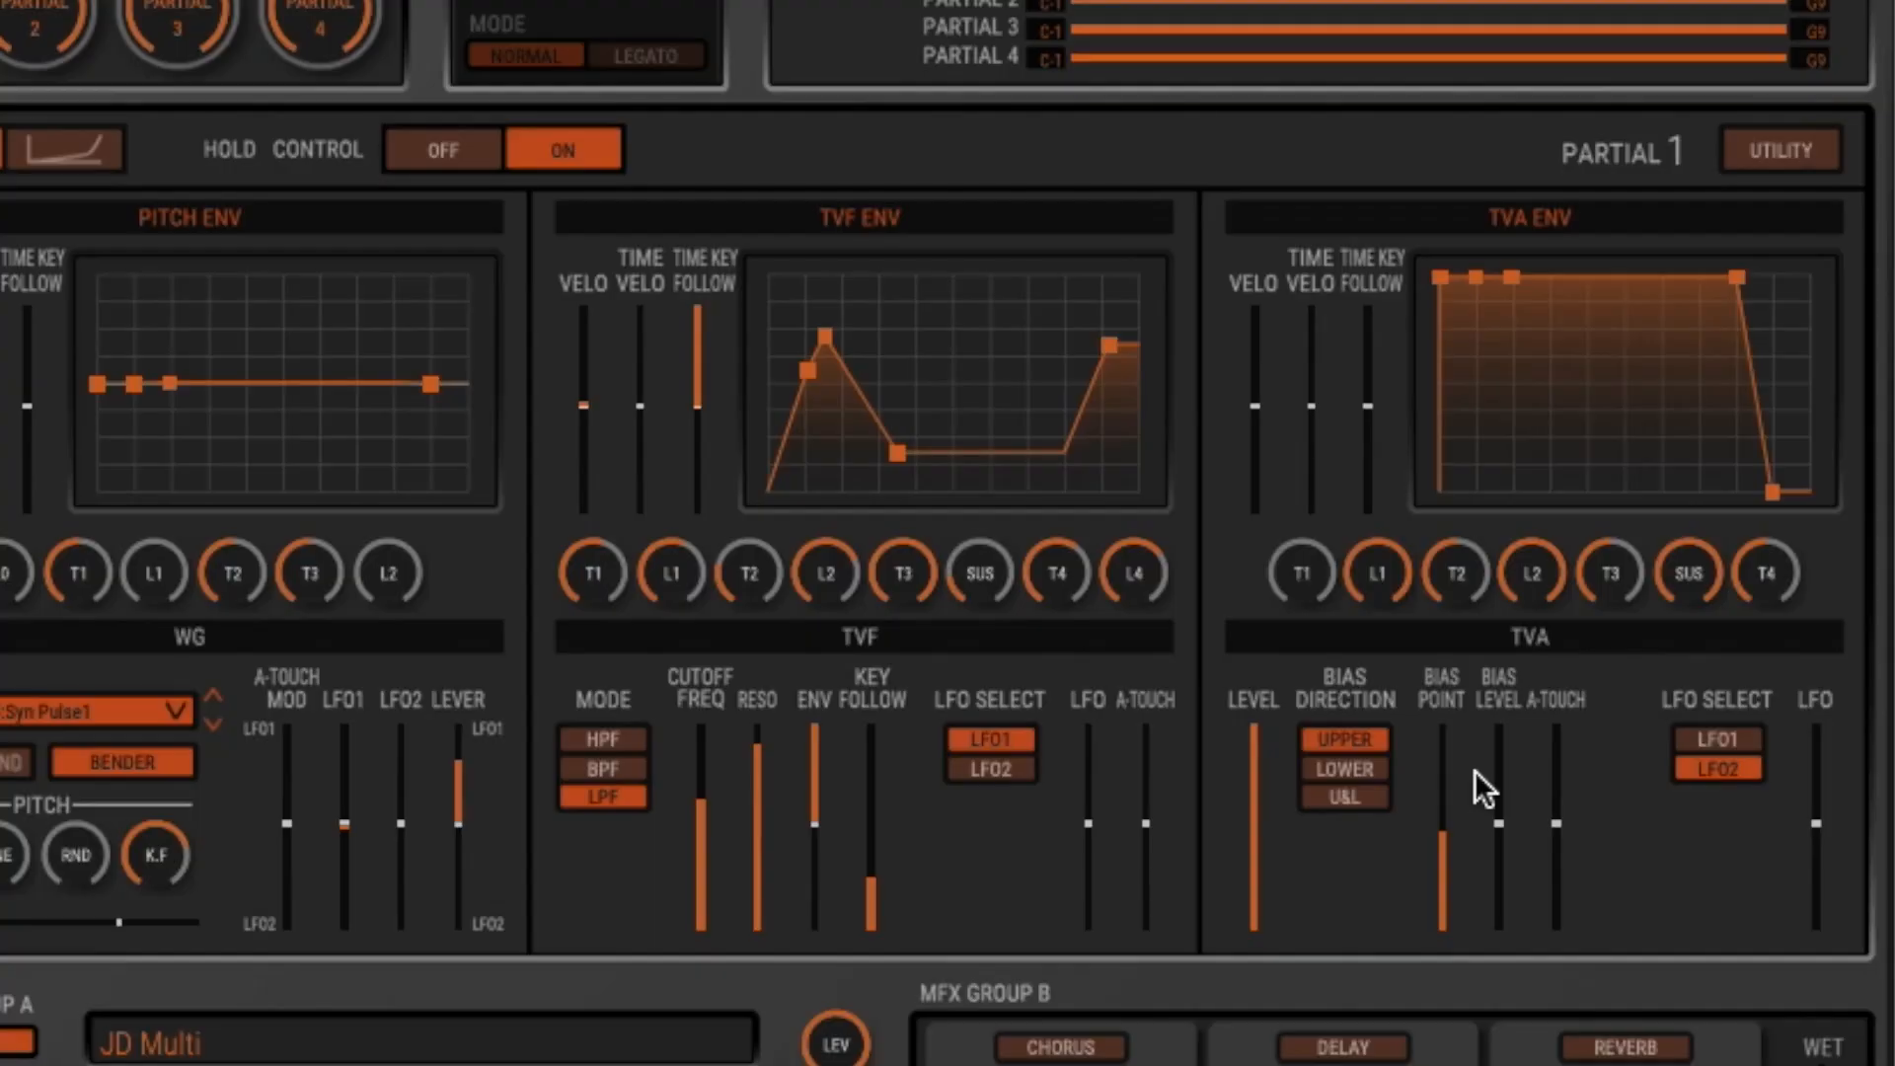
pyautogui.moveTo(1498, 820); pyautogui.dragTo(1512, 749)
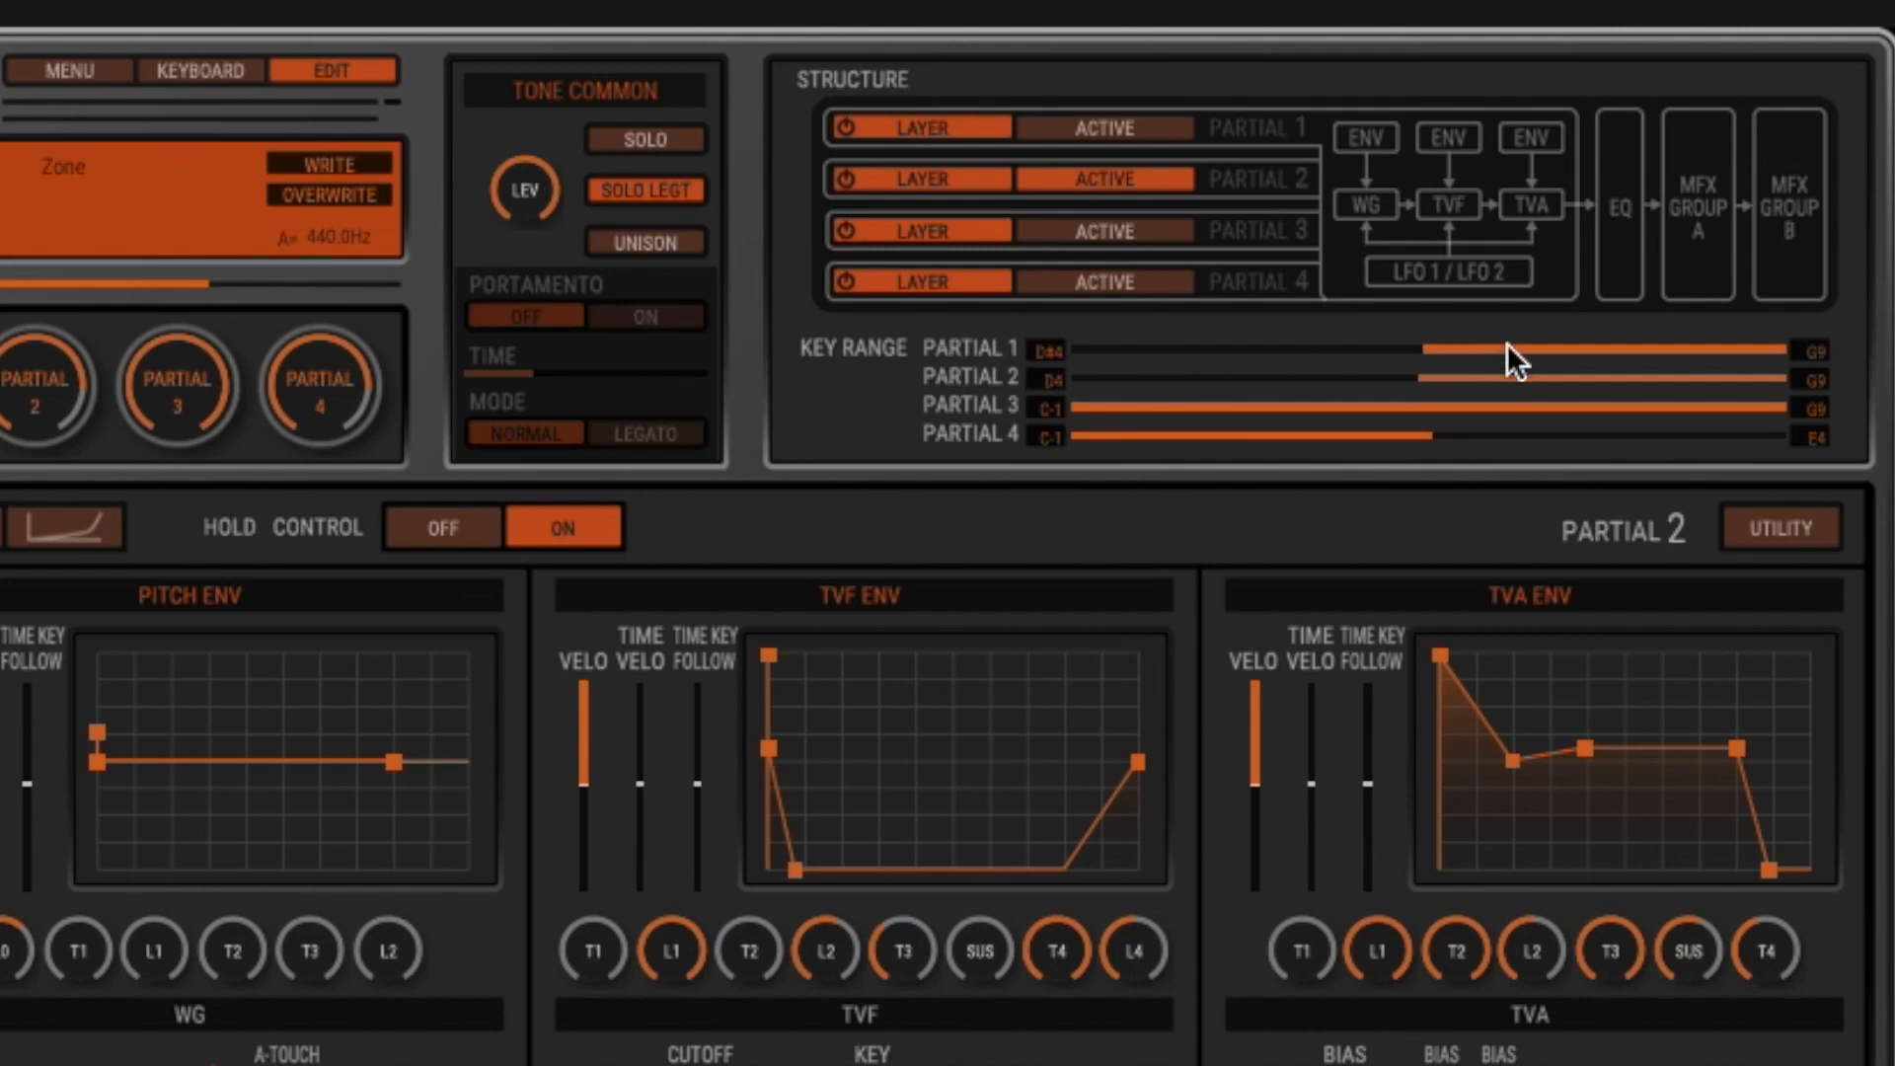
# - Check where partial 2's key range starts and browse the MFX Group A effect categories, keeping JD Multi
pyautogui.click(1421, 379)
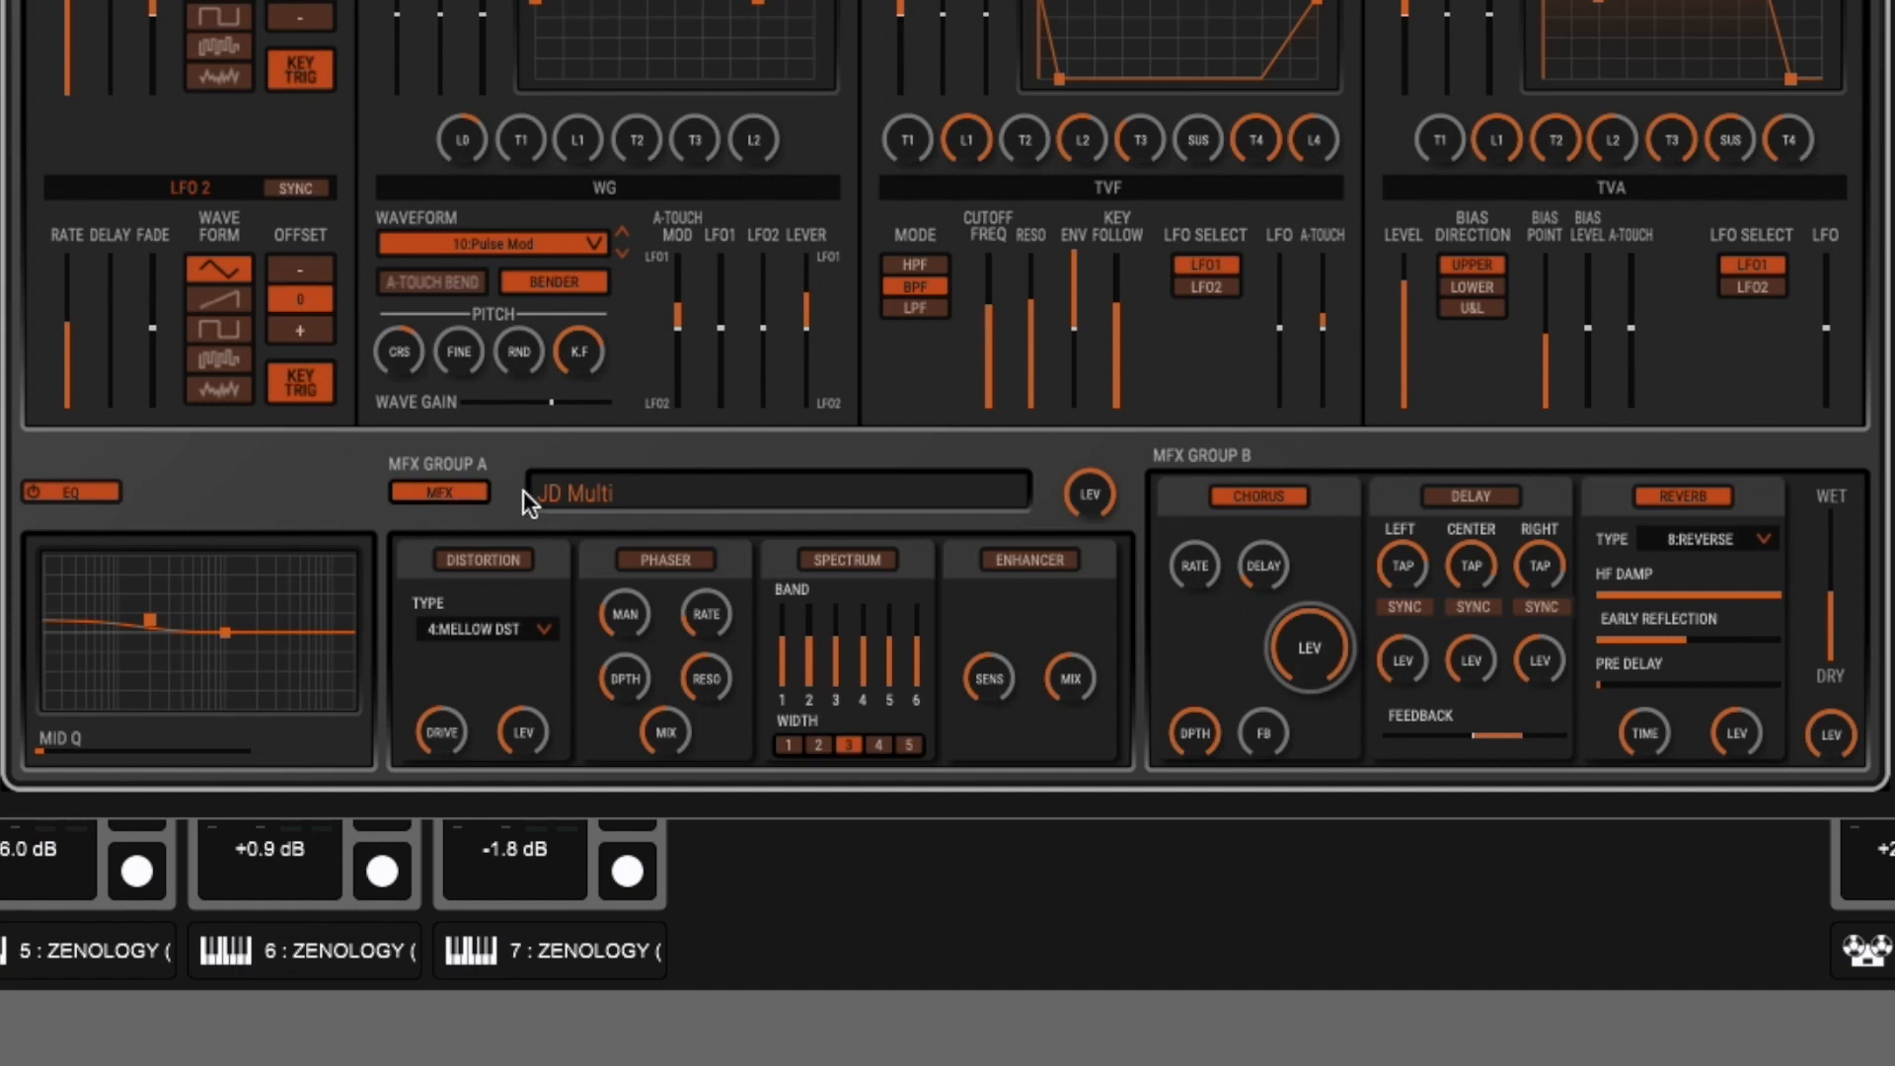
pyautogui.click(556, 492)
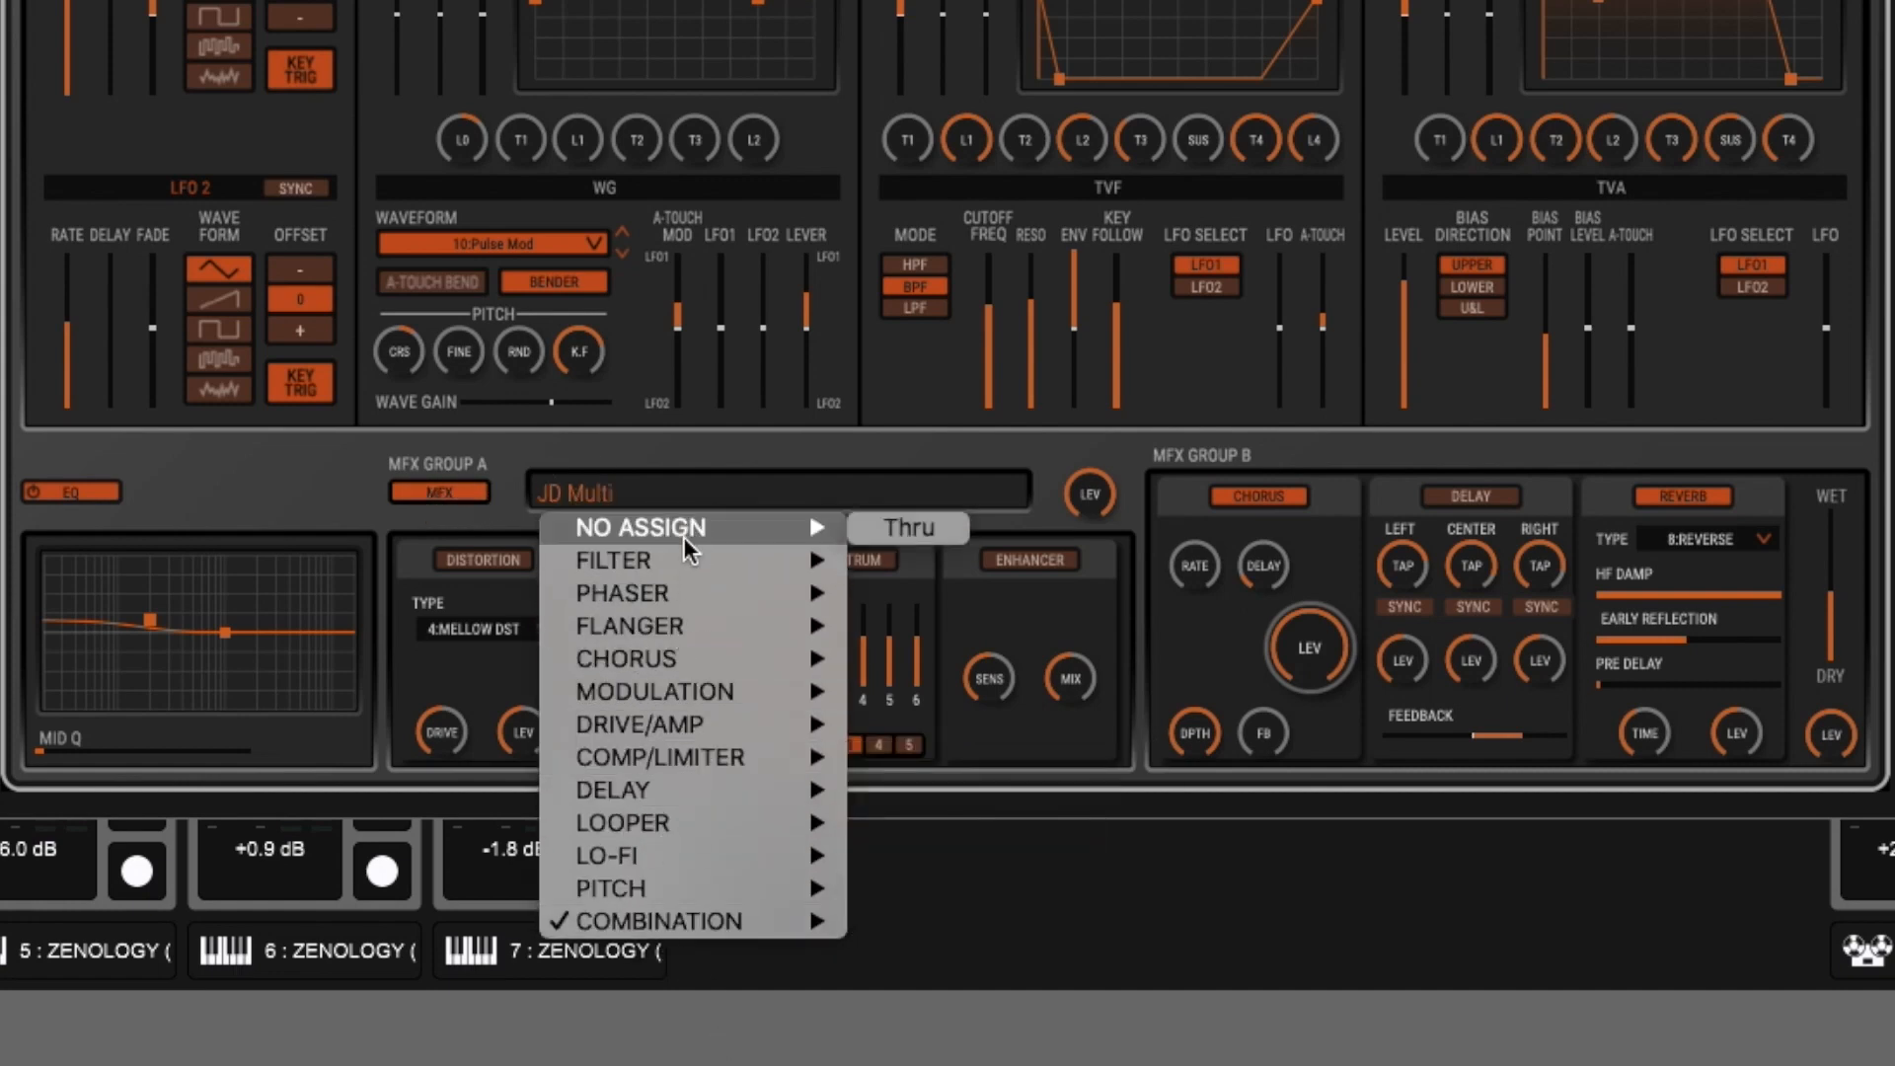
pyautogui.moveTo(692, 664)
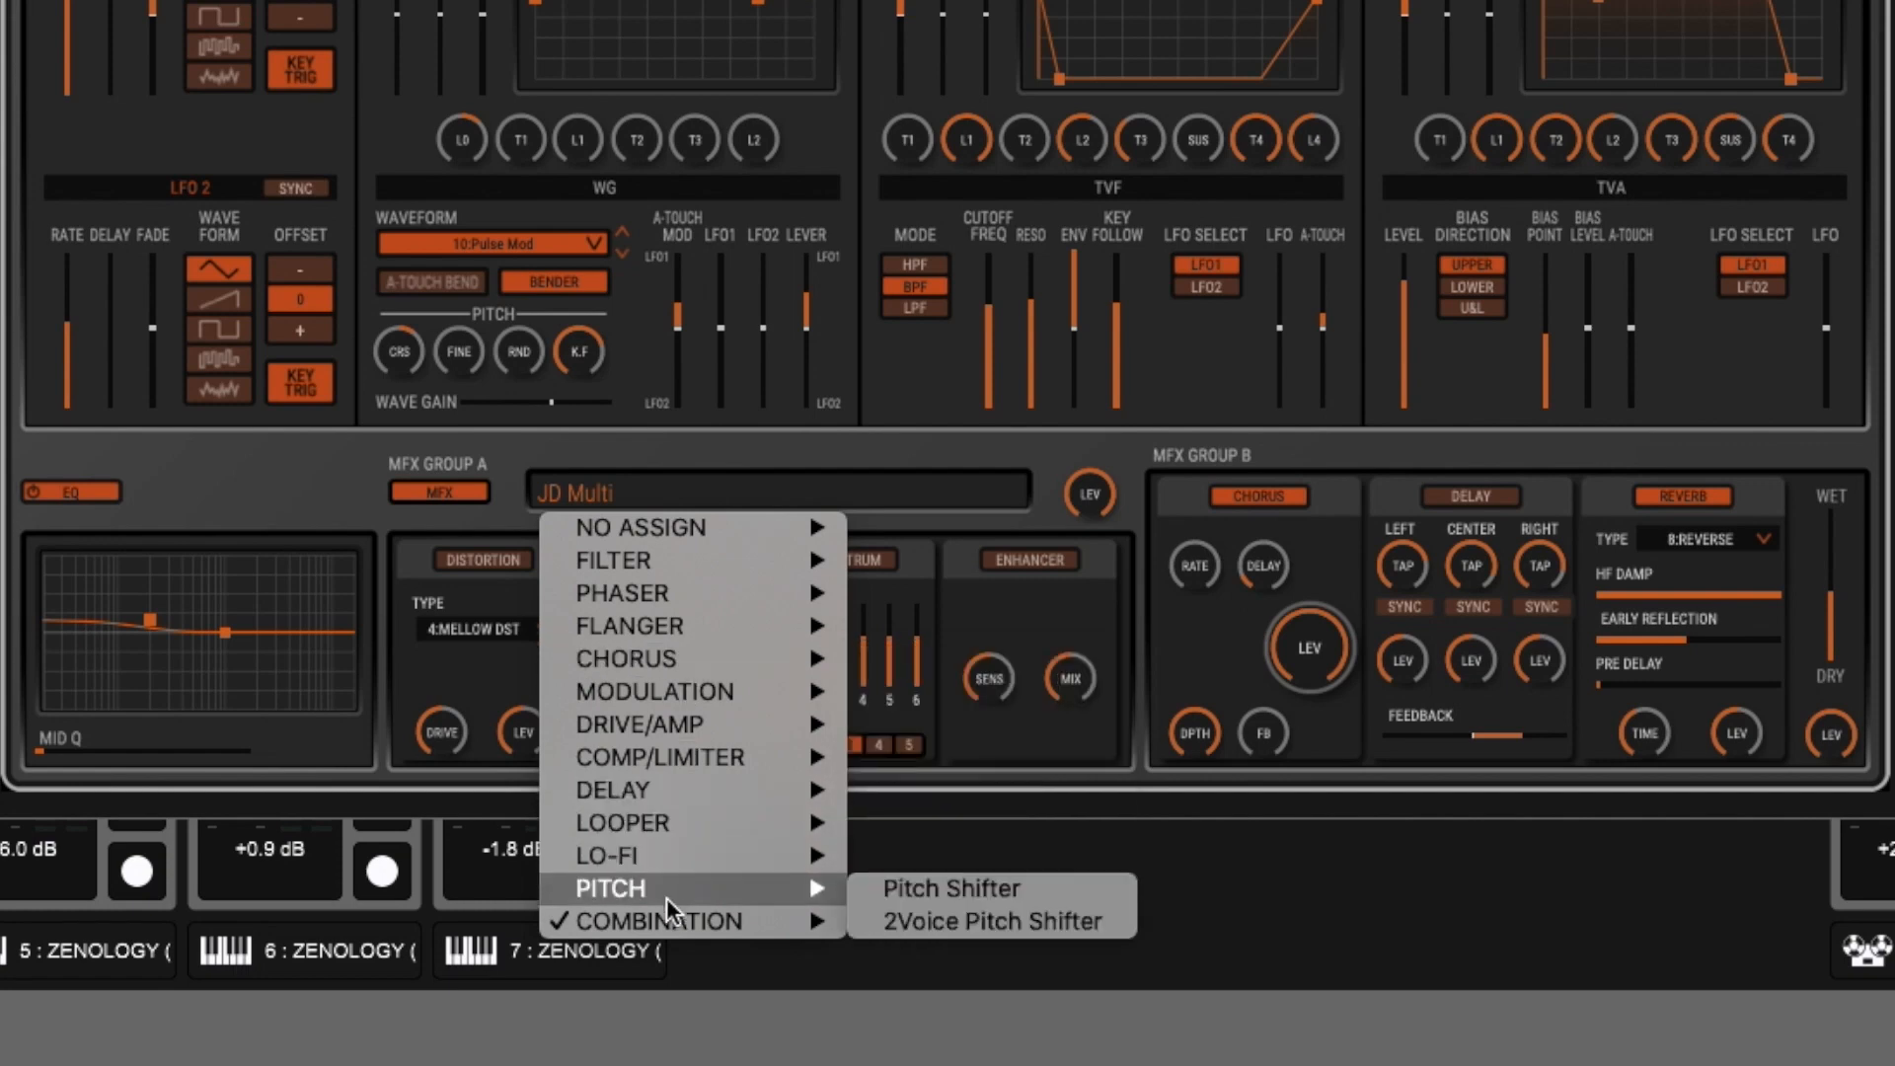
pyautogui.moveTo(625, 923)
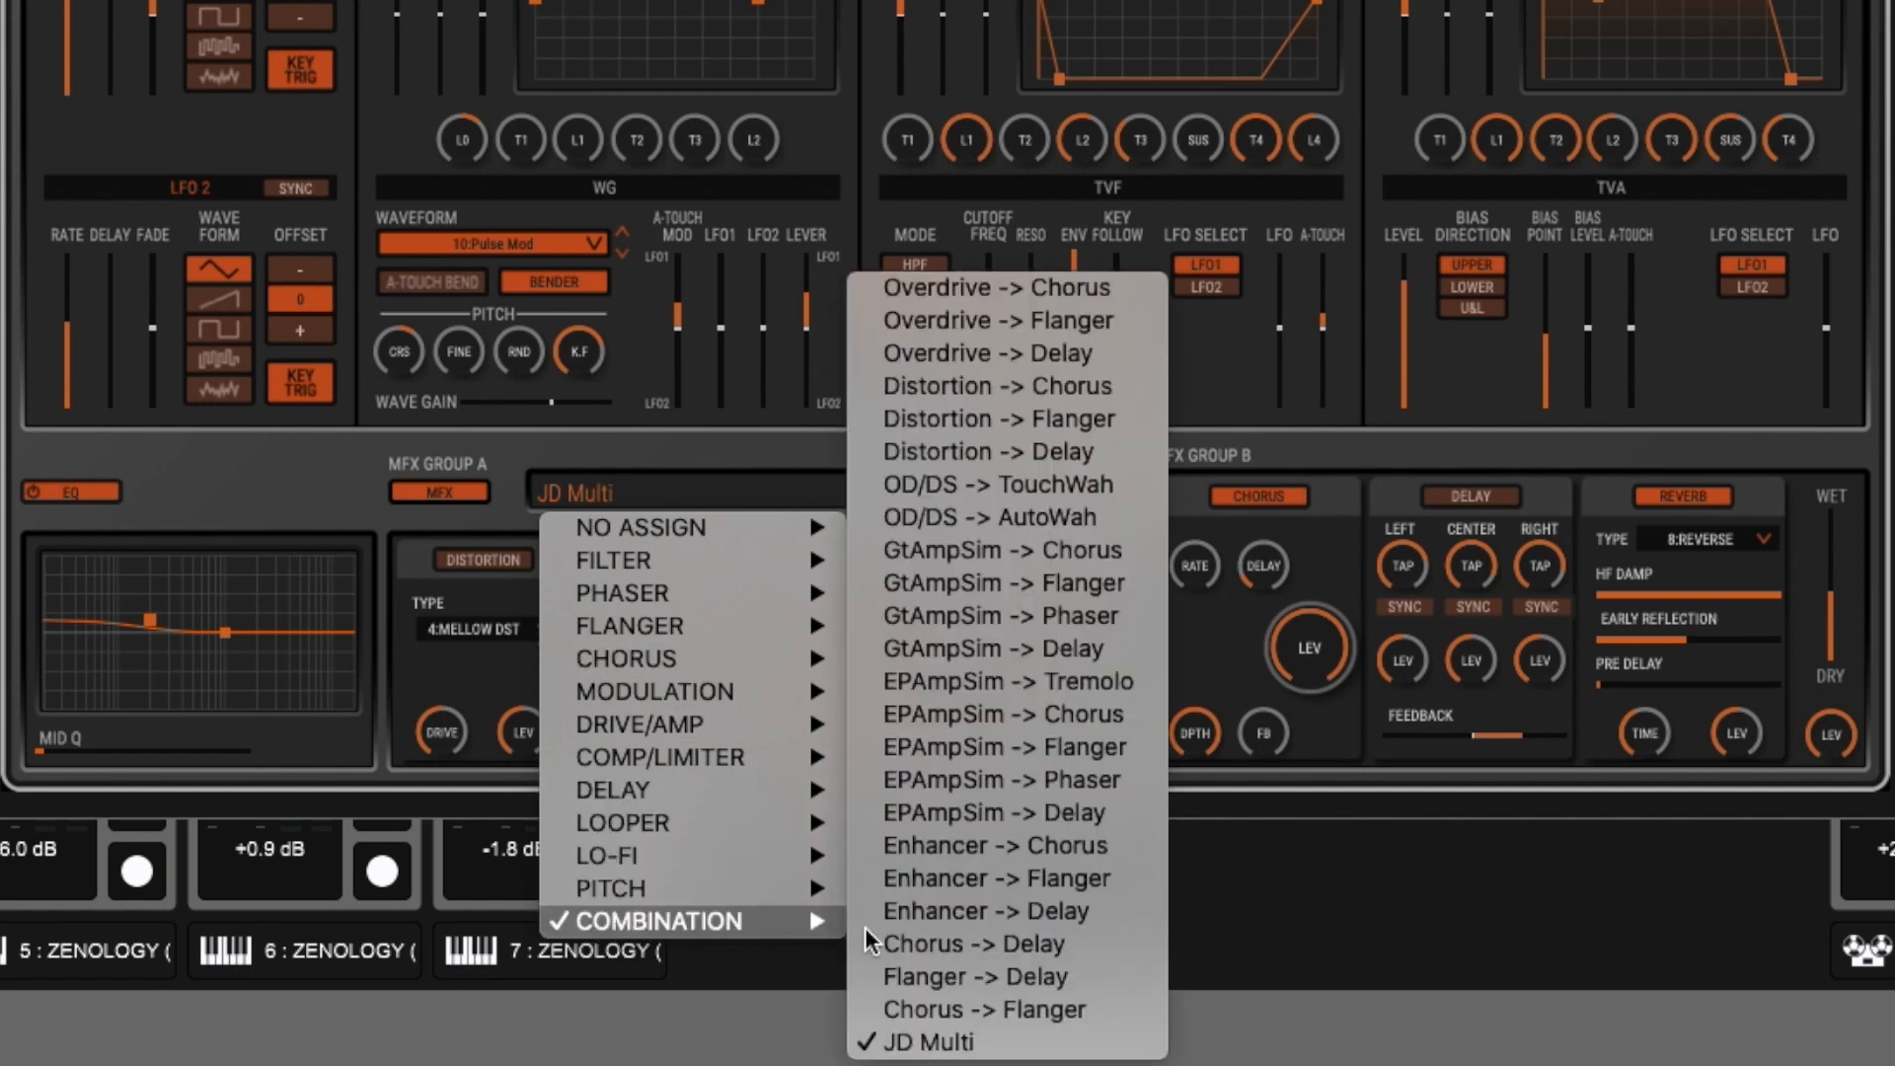
pyautogui.click(508, 485)
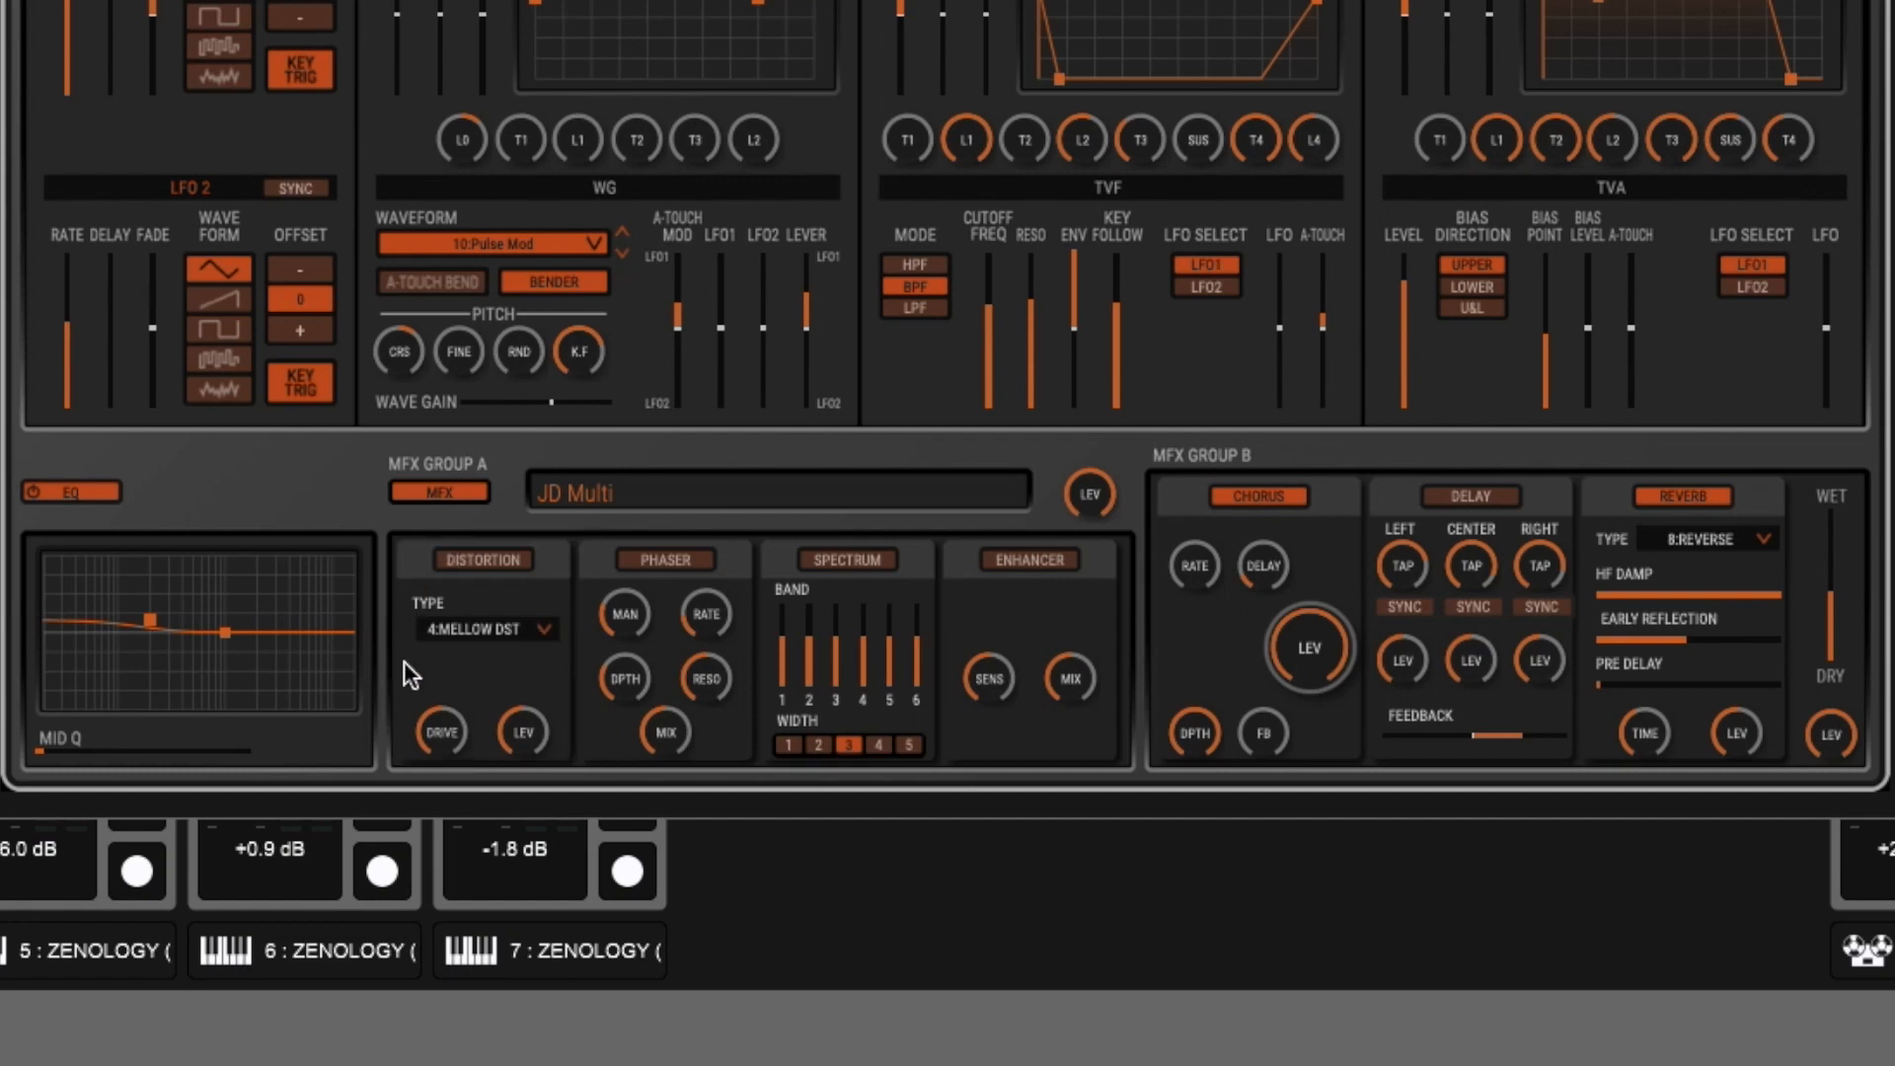
# - Swap distortion and spectrum in the MFX Group A chain, and enable distortion with its drive lowered to about 28
pyautogui.moveTo(543, 554); pyautogui.dragTo(484, 591)
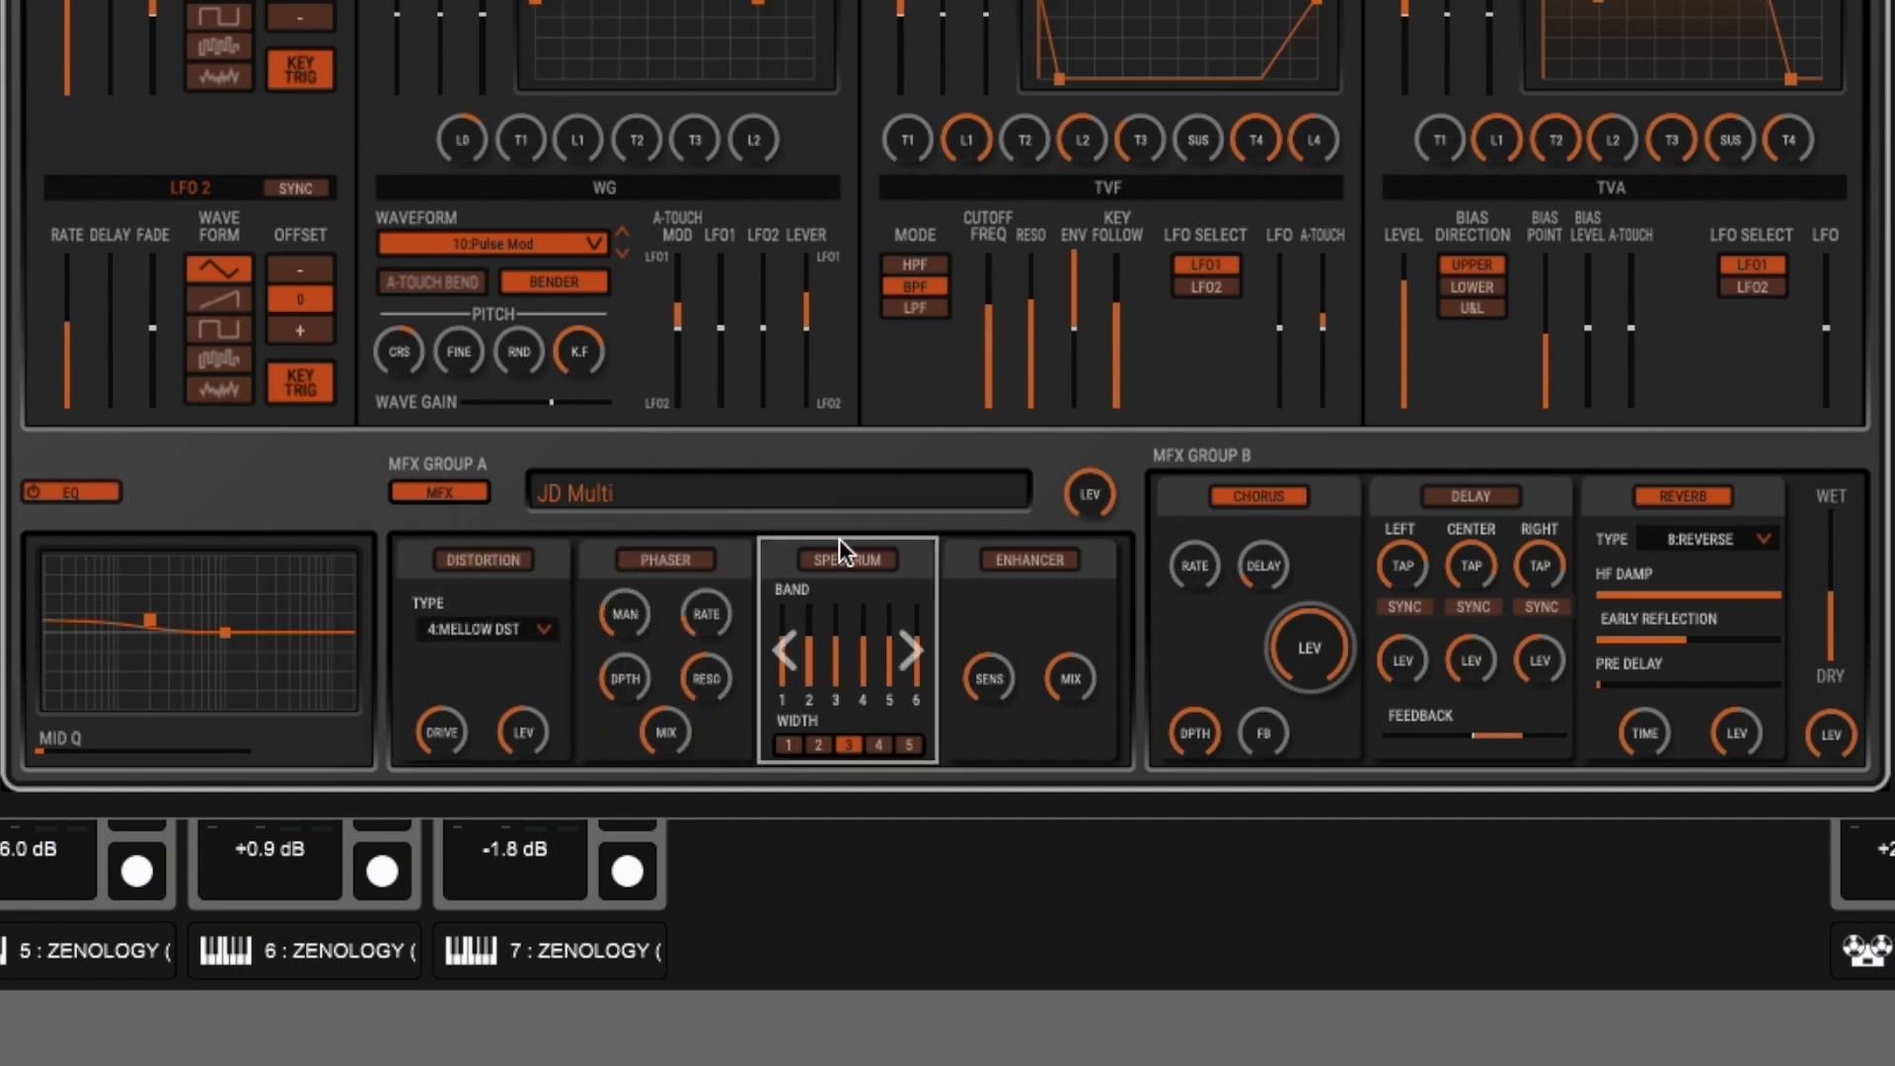
pyautogui.moveTo(910, 555)
pyautogui.mouseDown()
pyautogui.moveTo(588, 594)
pyautogui.moveTo(787, 537)
pyautogui.moveTo(916, 526)
pyautogui.mouseUp()
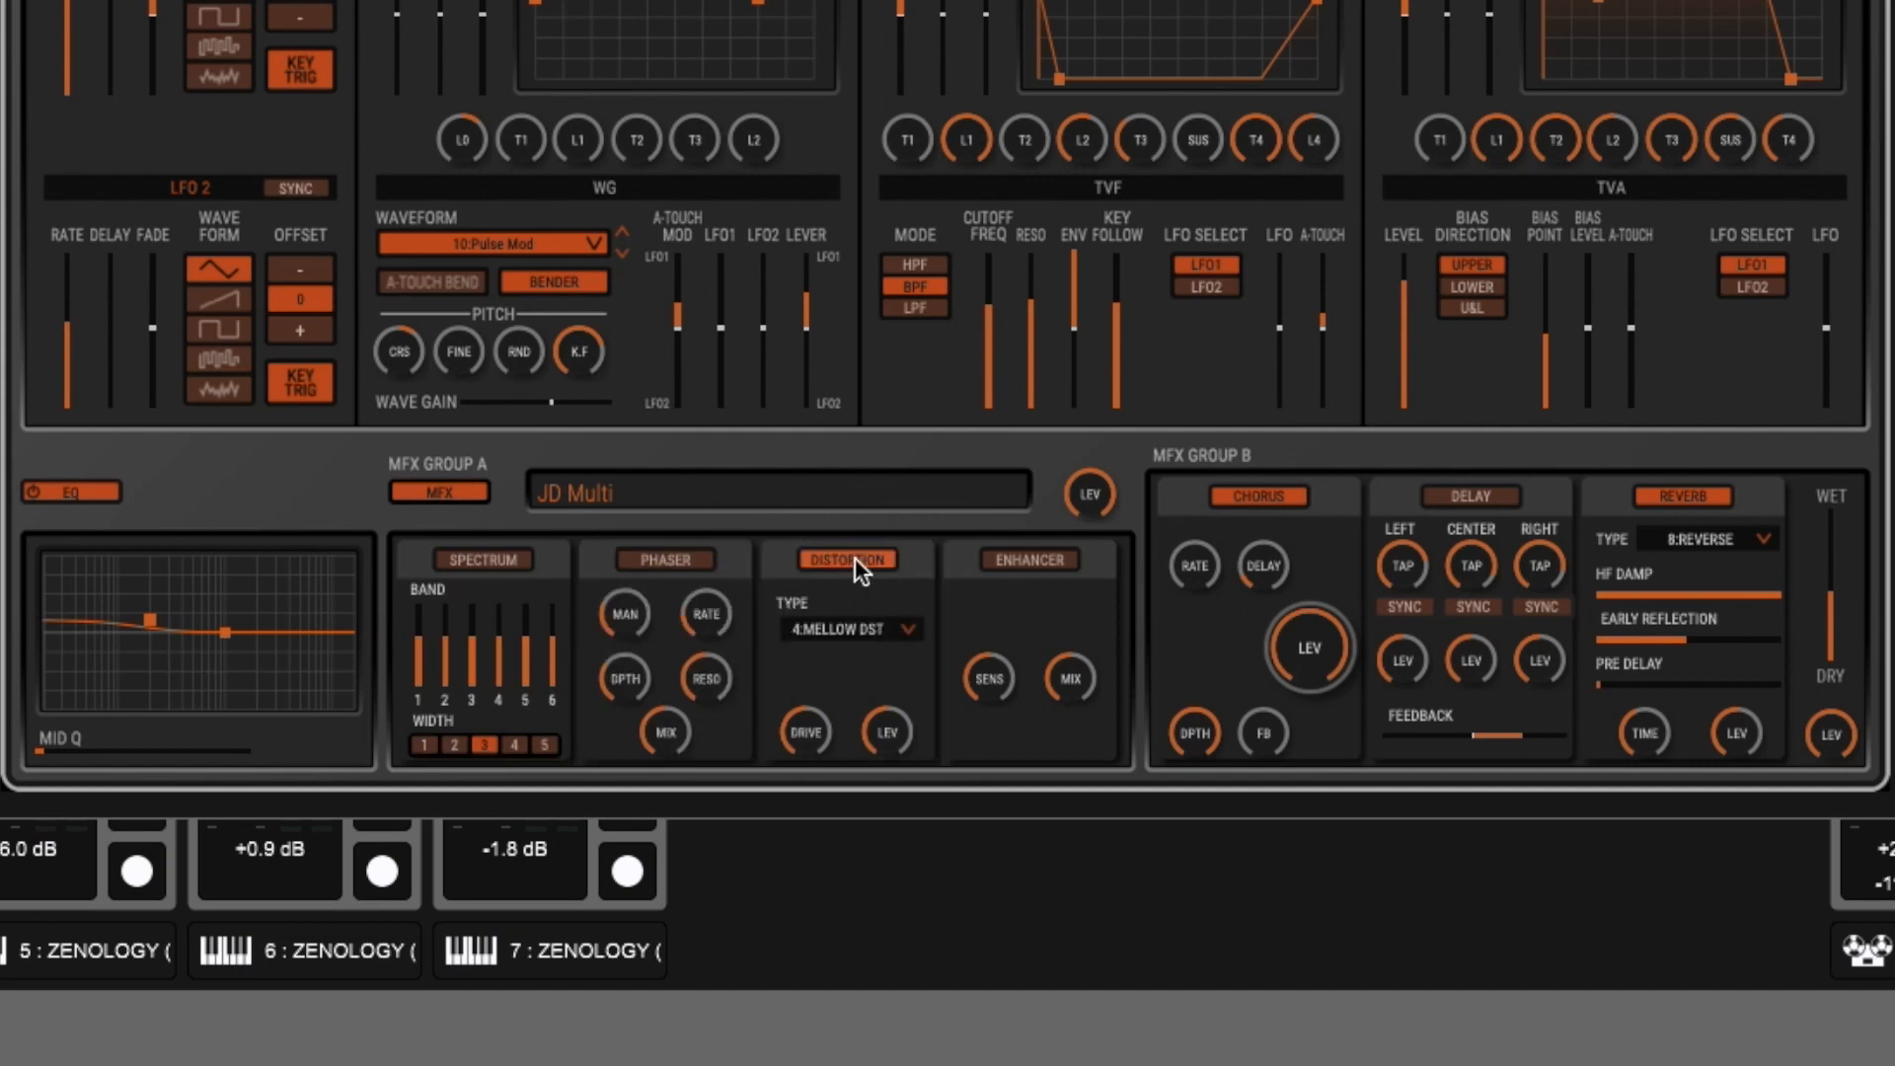
pyautogui.click(811, 734)
pyautogui.moveTo(809, 735); pyautogui.dragTo(816, 778)
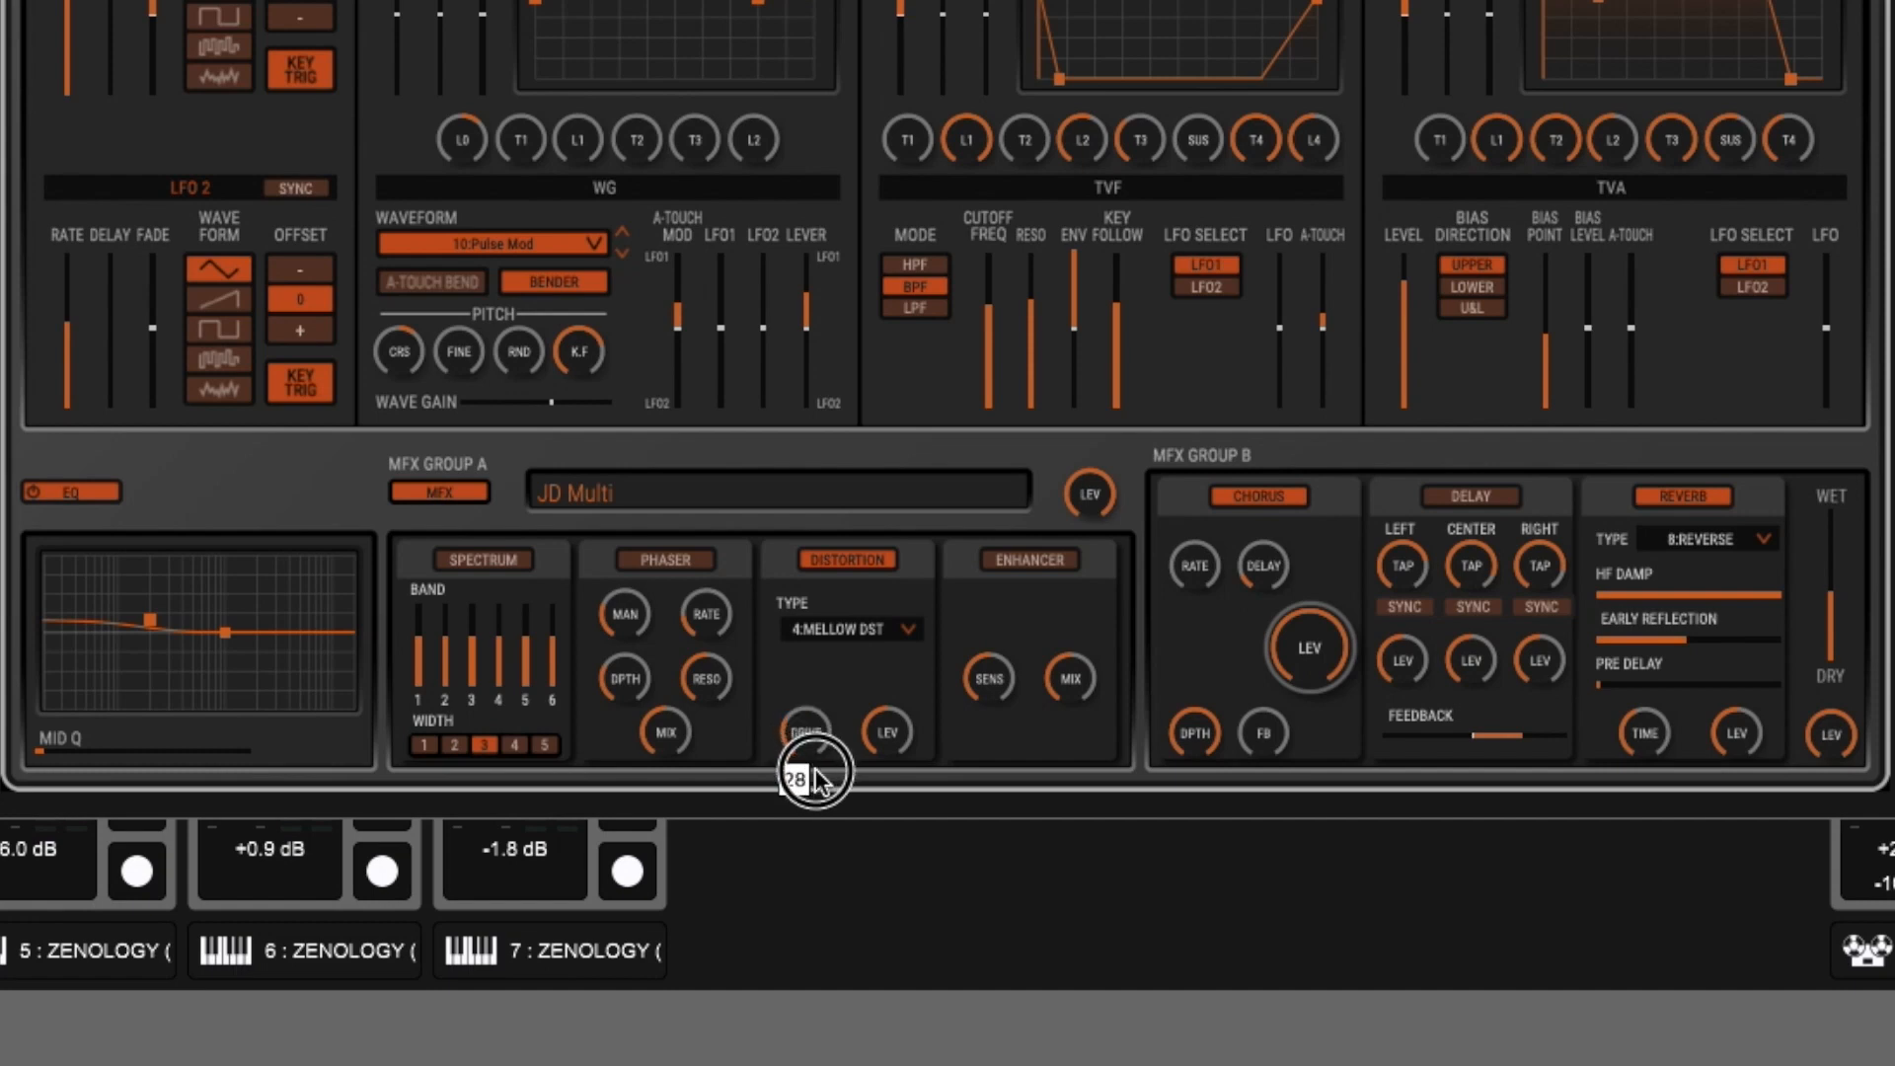
# - Switch off the distortion and switch on the phaser in MFX Group A
pyautogui.click(825, 559)
pyautogui.click(684, 553)
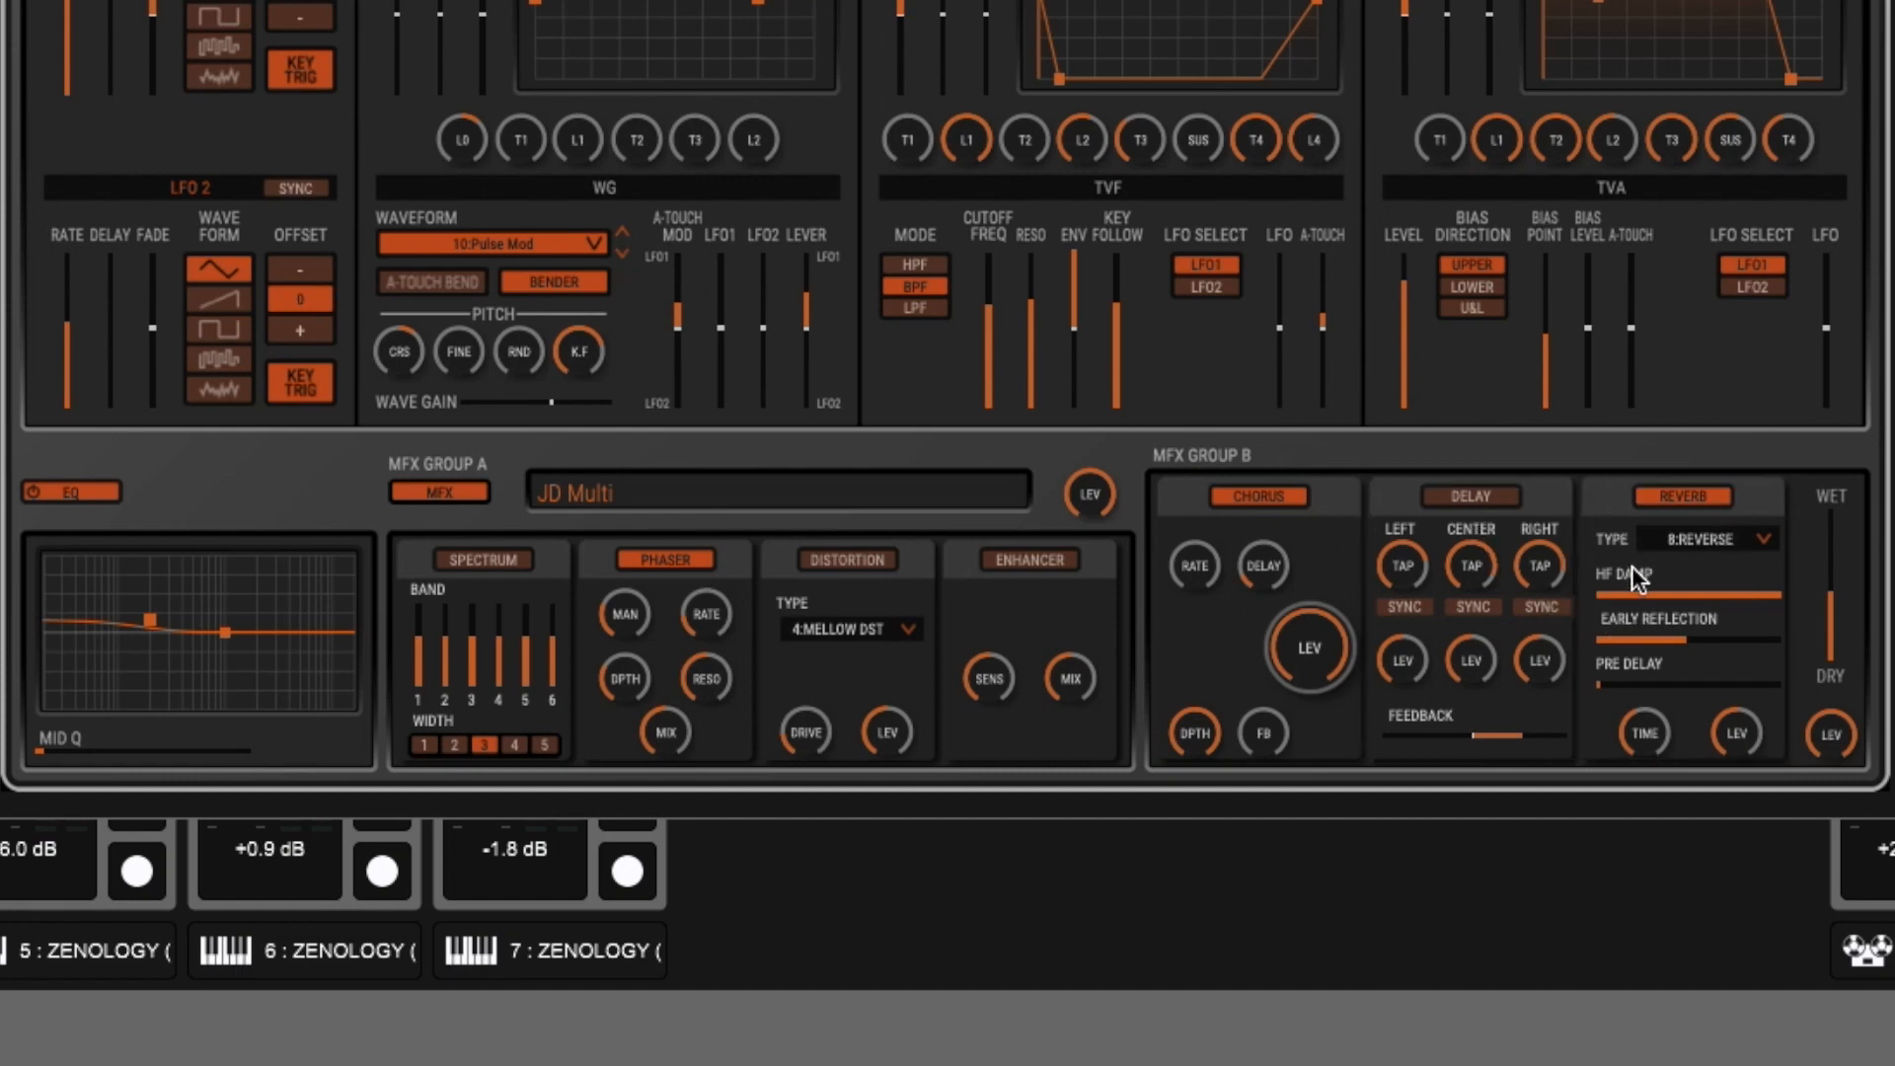
# - Reorder the MFX Group B effects to reverb, delay, chorus
pyautogui.moveTo(1595, 500); pyautogui.dragTo(1388, 521)
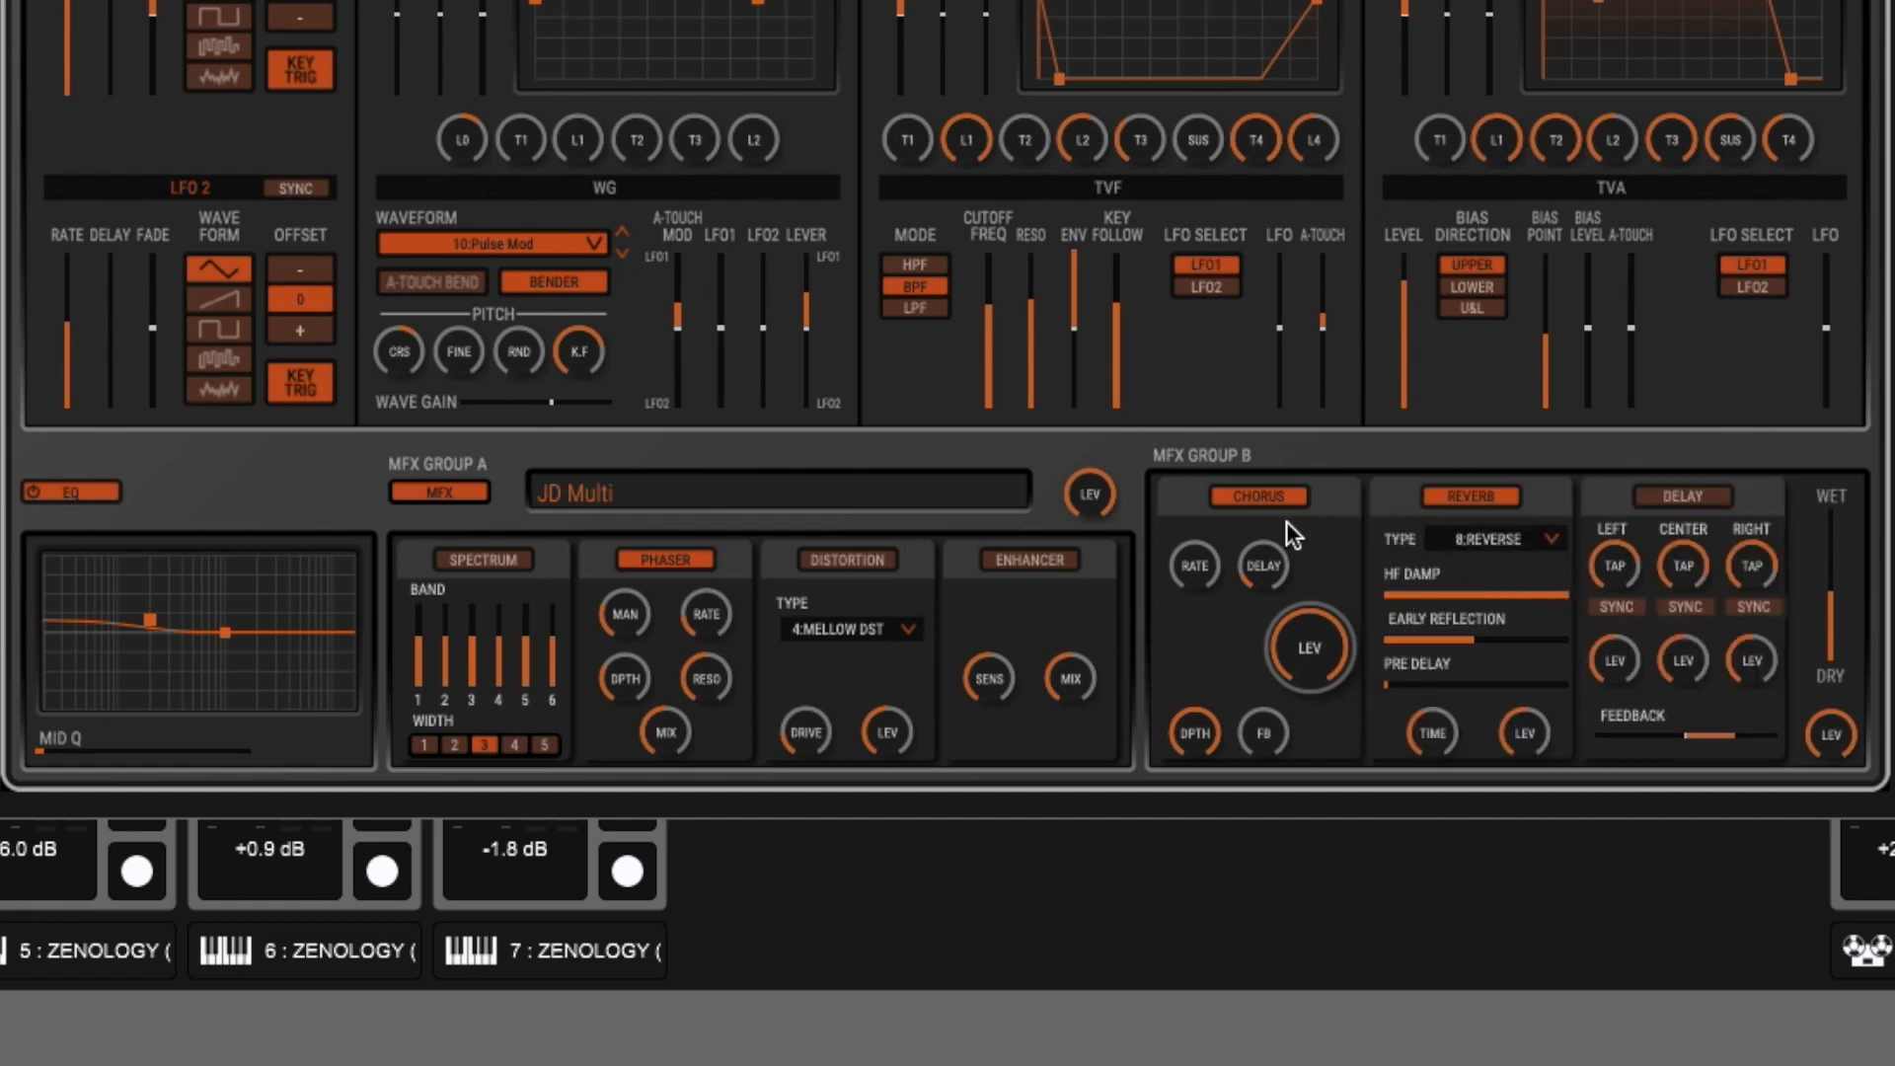
pyautogui.moveTo(1189, 512); pyautogui.dragTo(1540, 488)
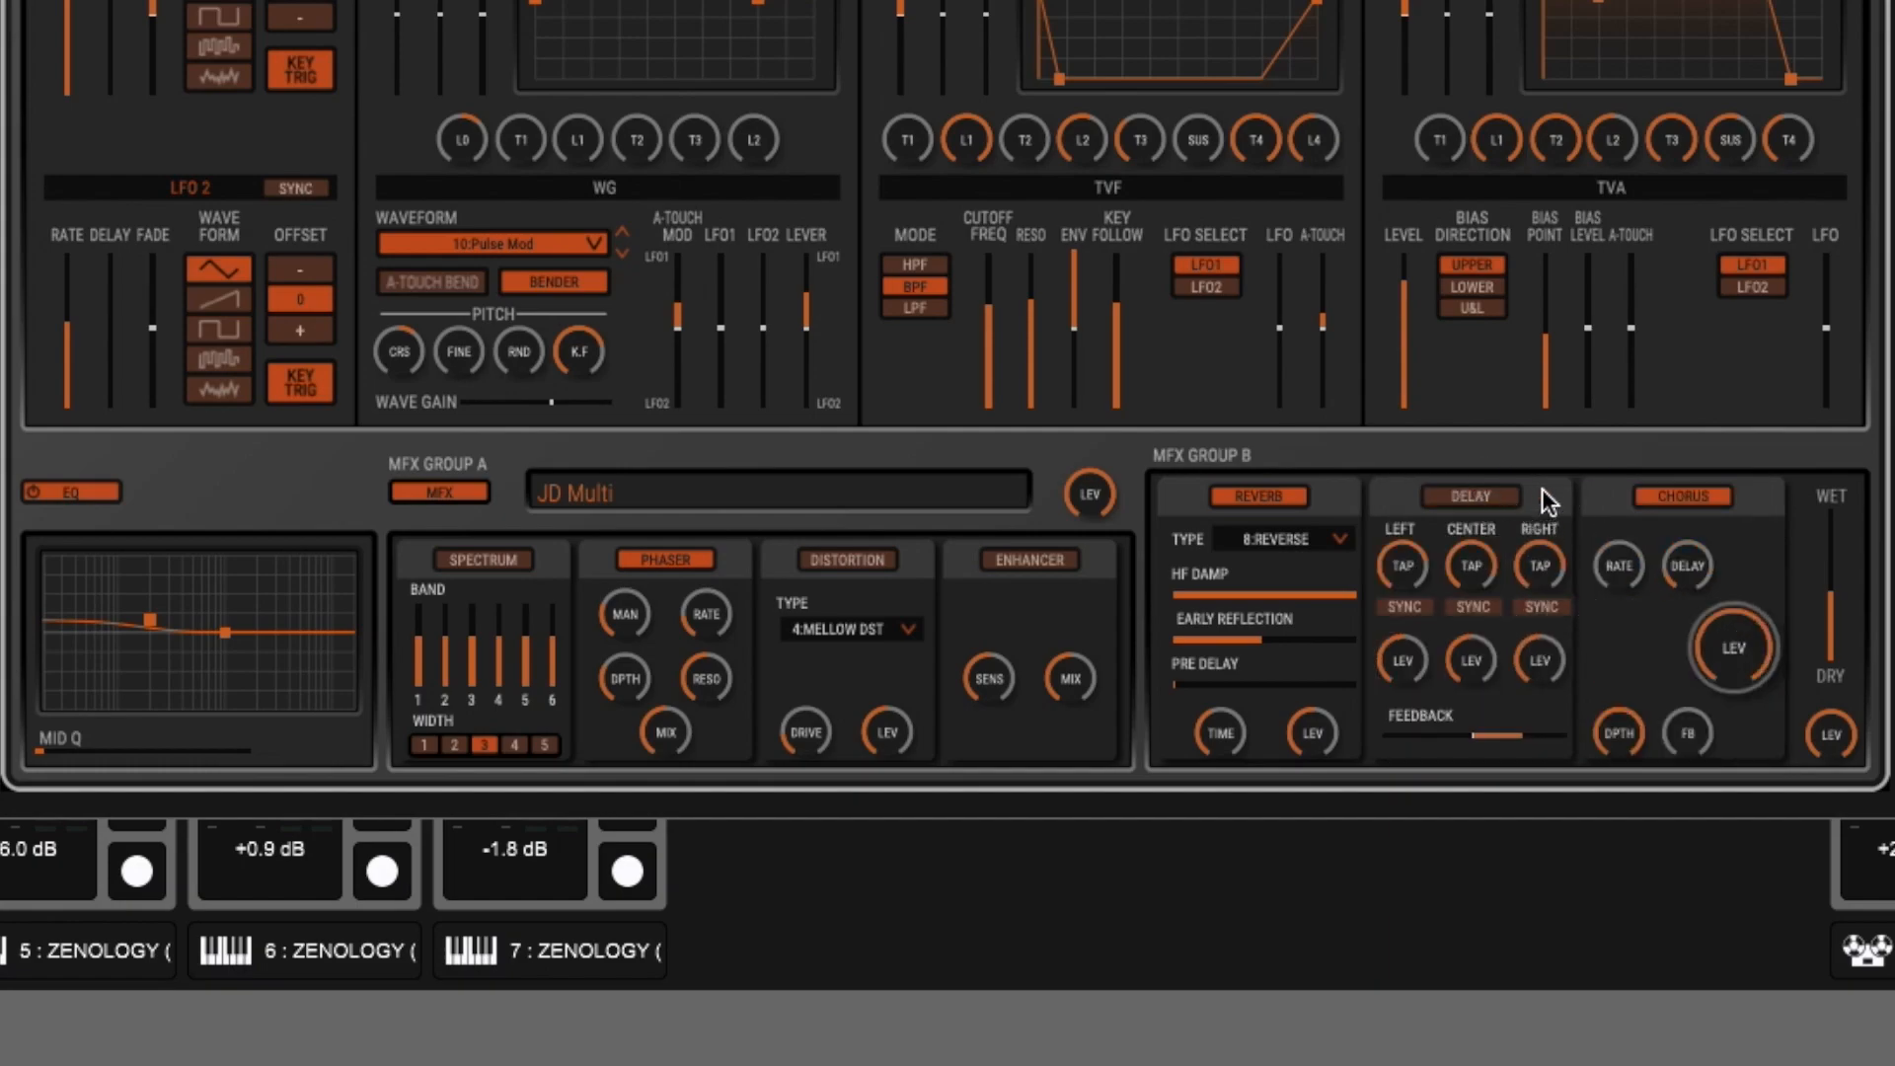